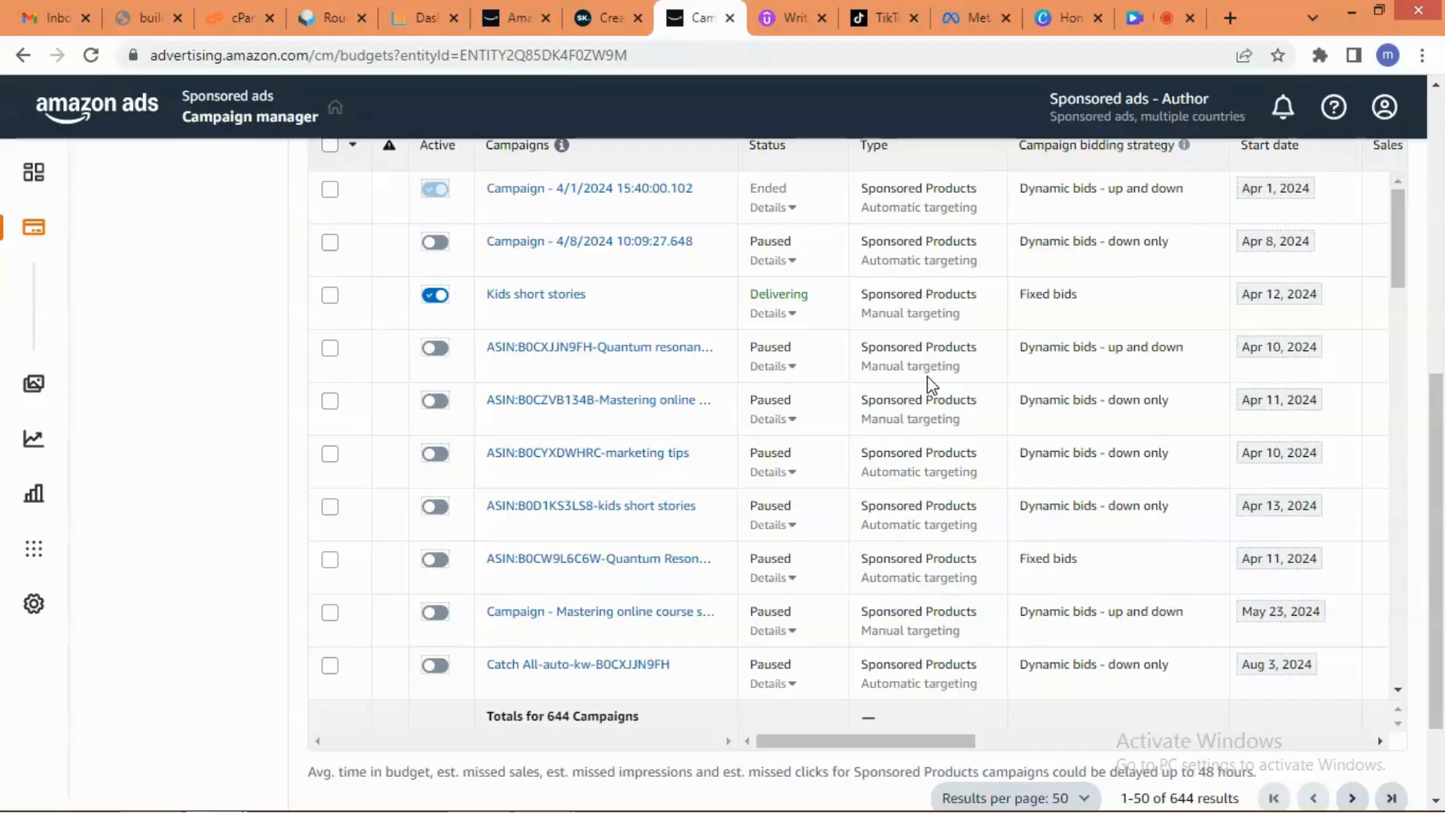
Start another campaign from the launched Adventure Travel Guide campaign's summary and choose Sponsored Products as the campaign type.
drag(1441, 437, 1439, 331)
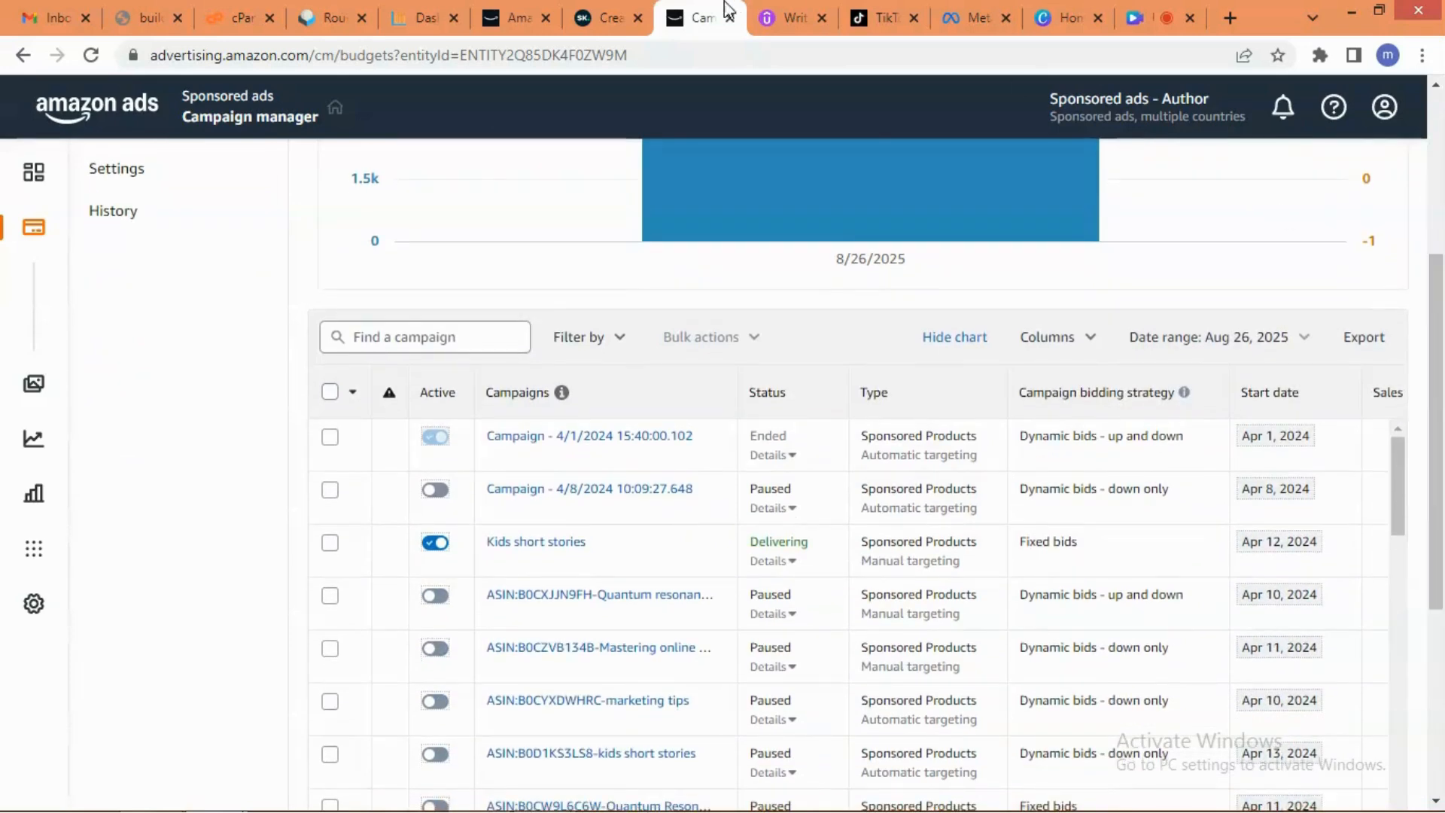
click(503, 16)
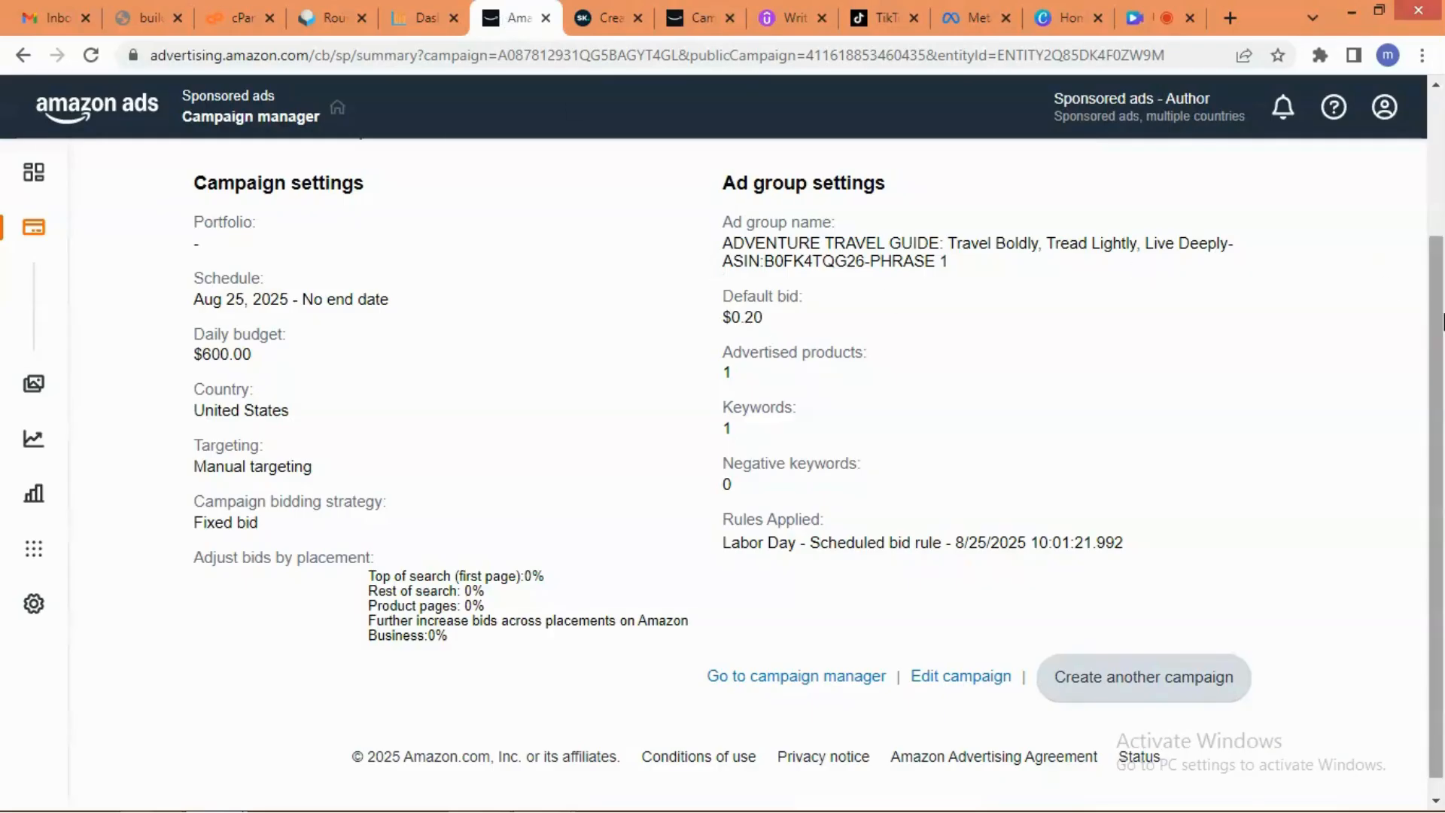
drag(1437, 320, 1443, 174)
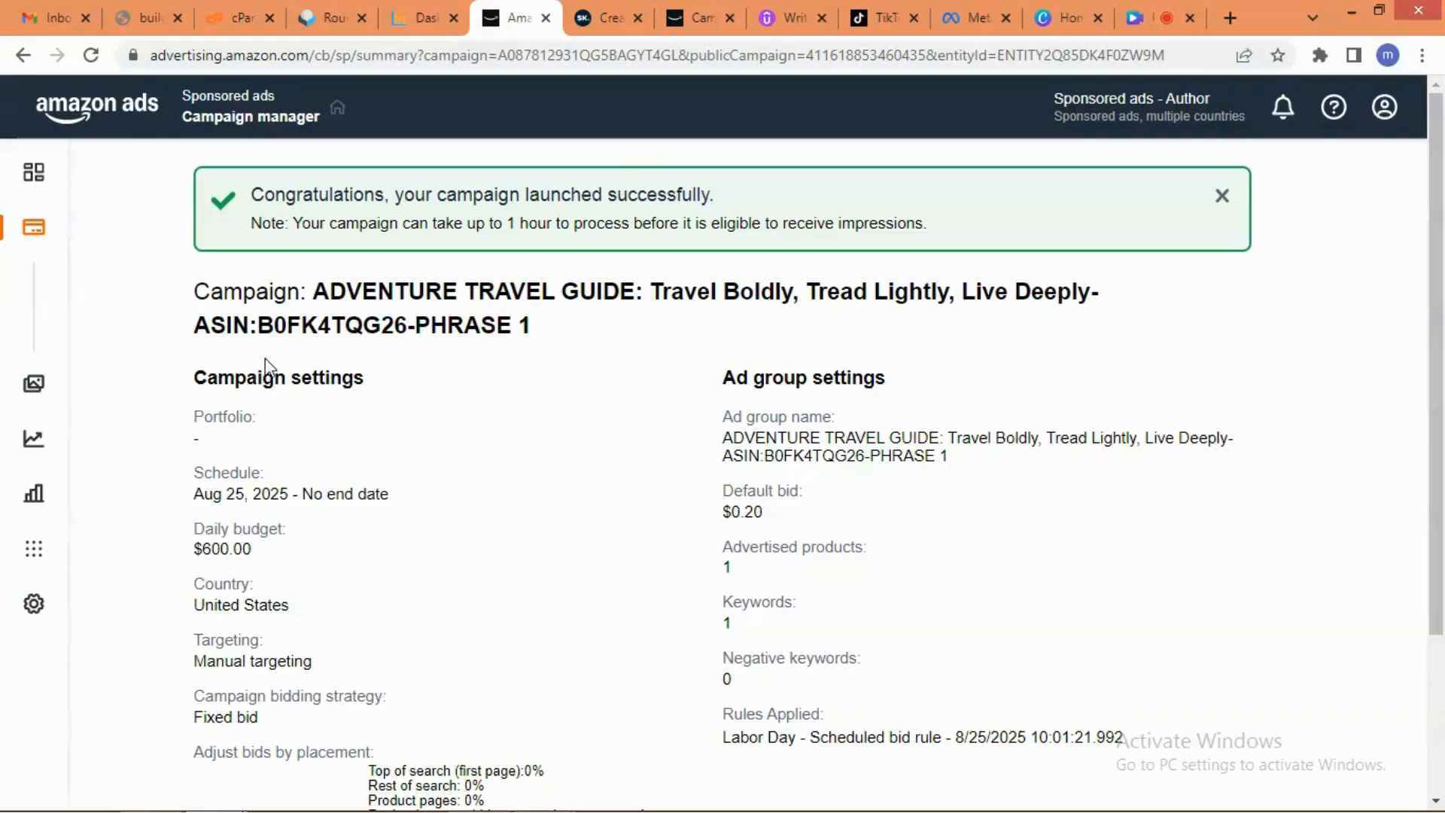
mouse_move(34, 409)
drag(1439, 458, 1442, 583)
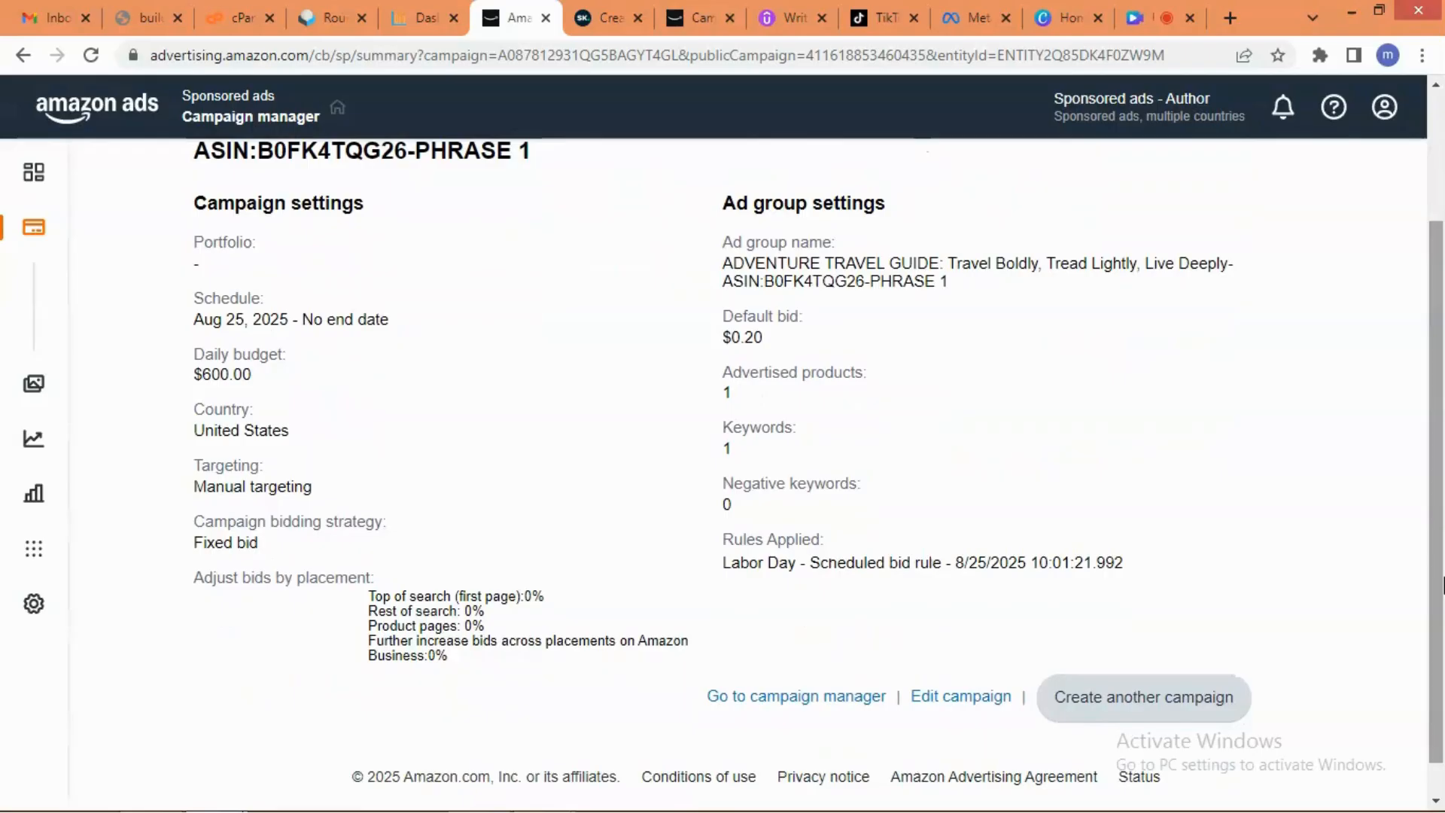
click(1138, 713)
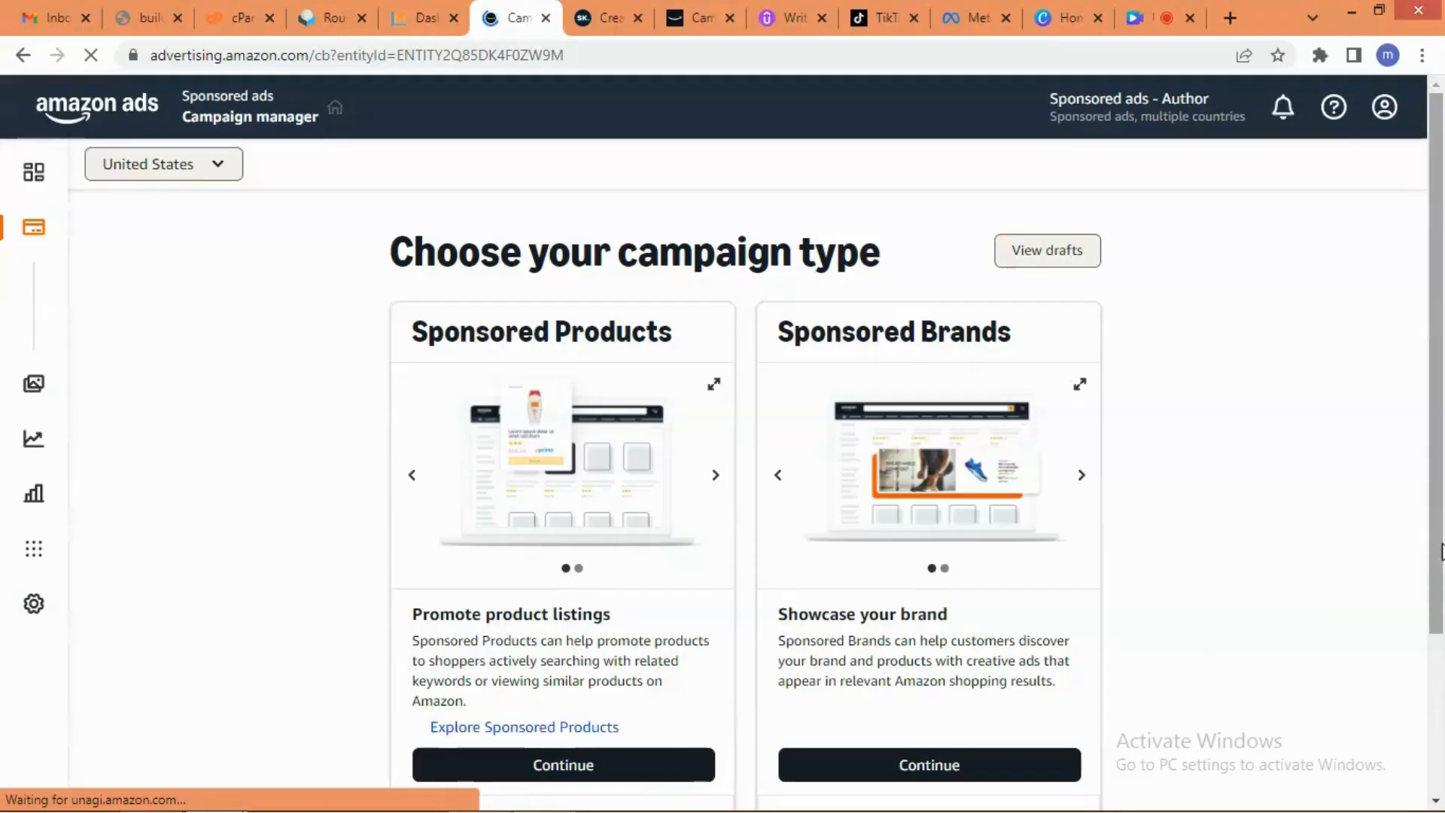
scroll(1413, 588, down, 1)
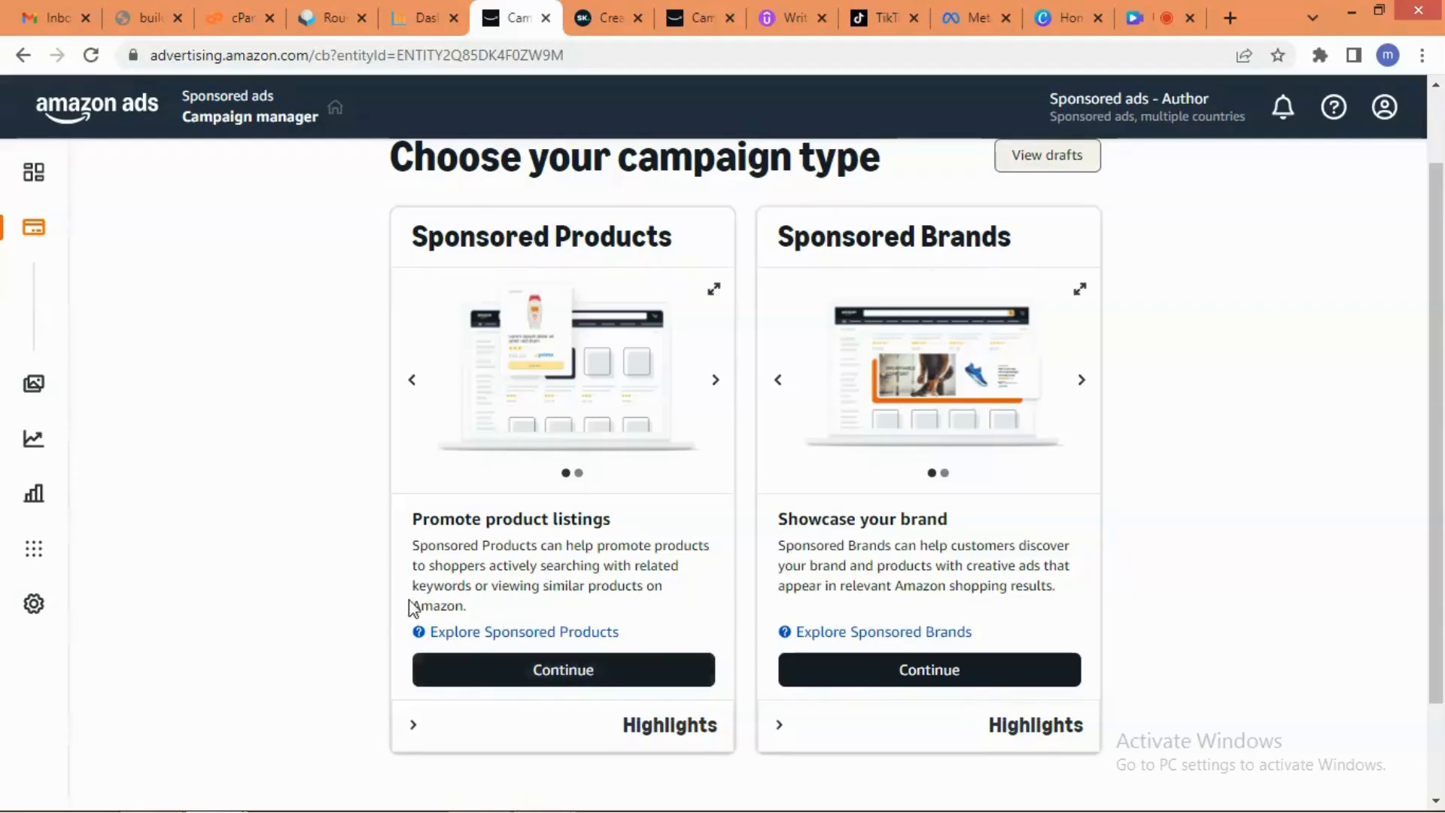
click(548, 669)
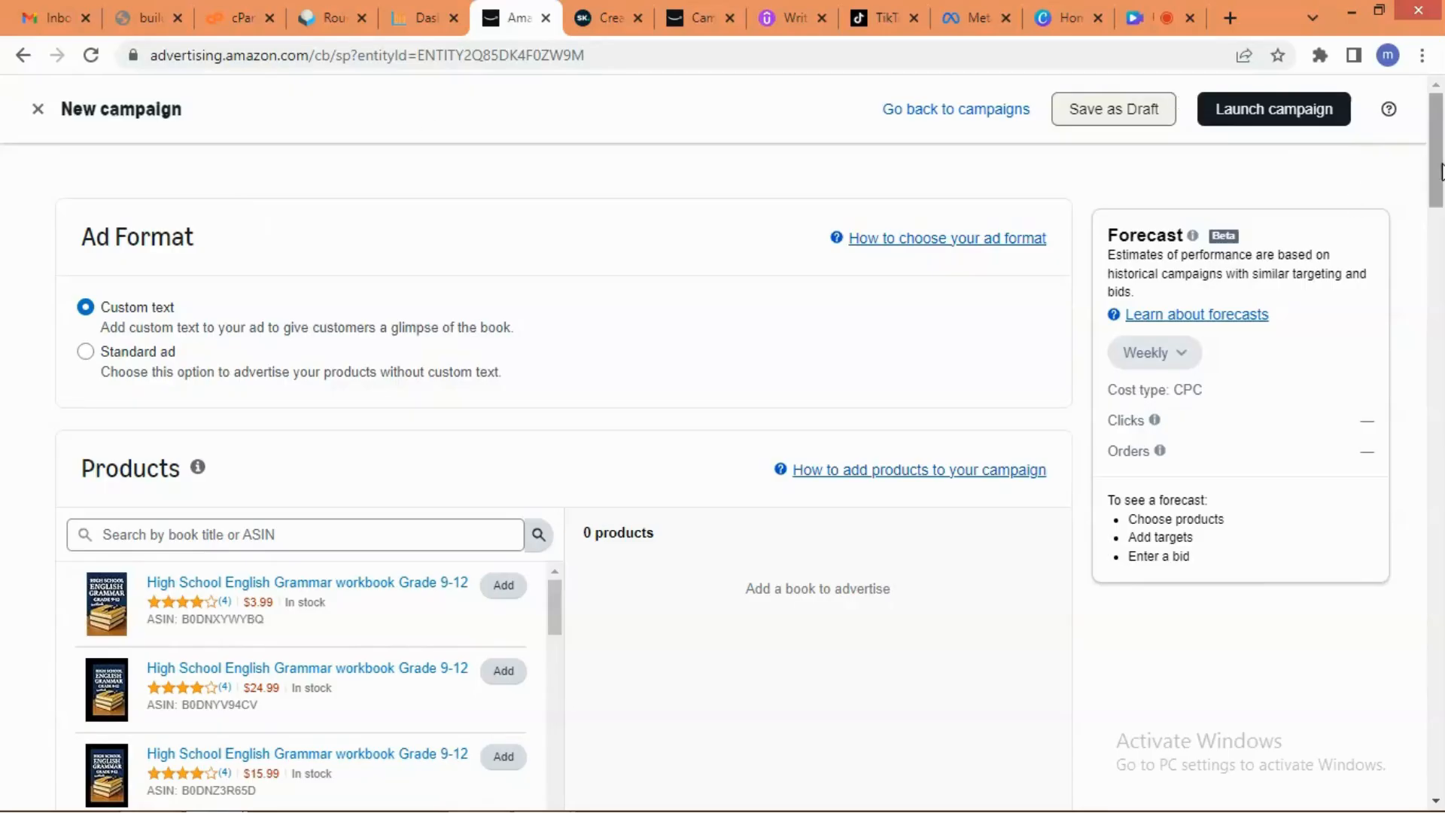
Set the new campaign's ad format to Standard ad.
mouse_move(1441, 171)
mouse_down()
mouse_move(1440, 206)
mouse_move(1441, 177)
mouse_up()
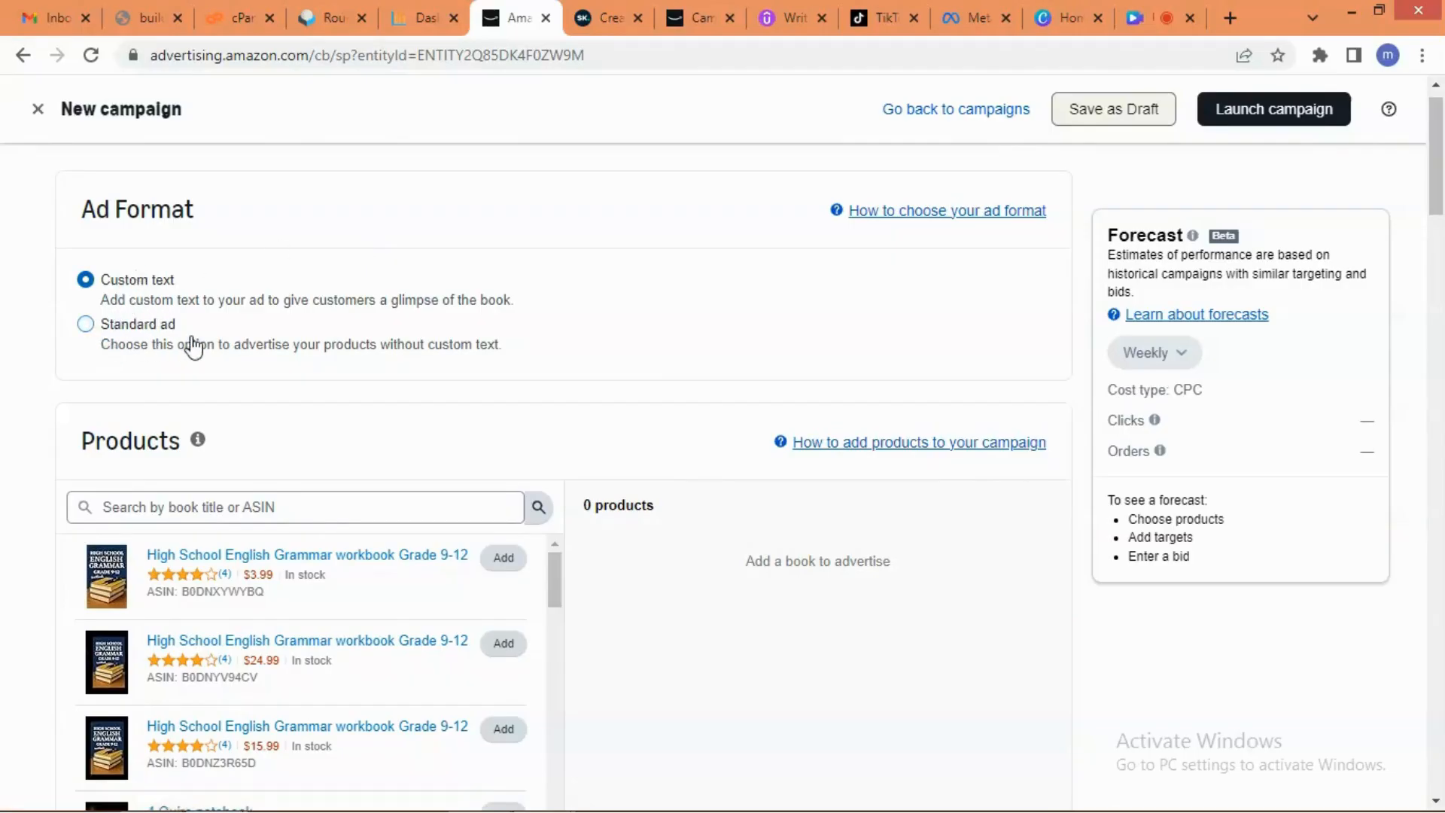
click(87, 336)
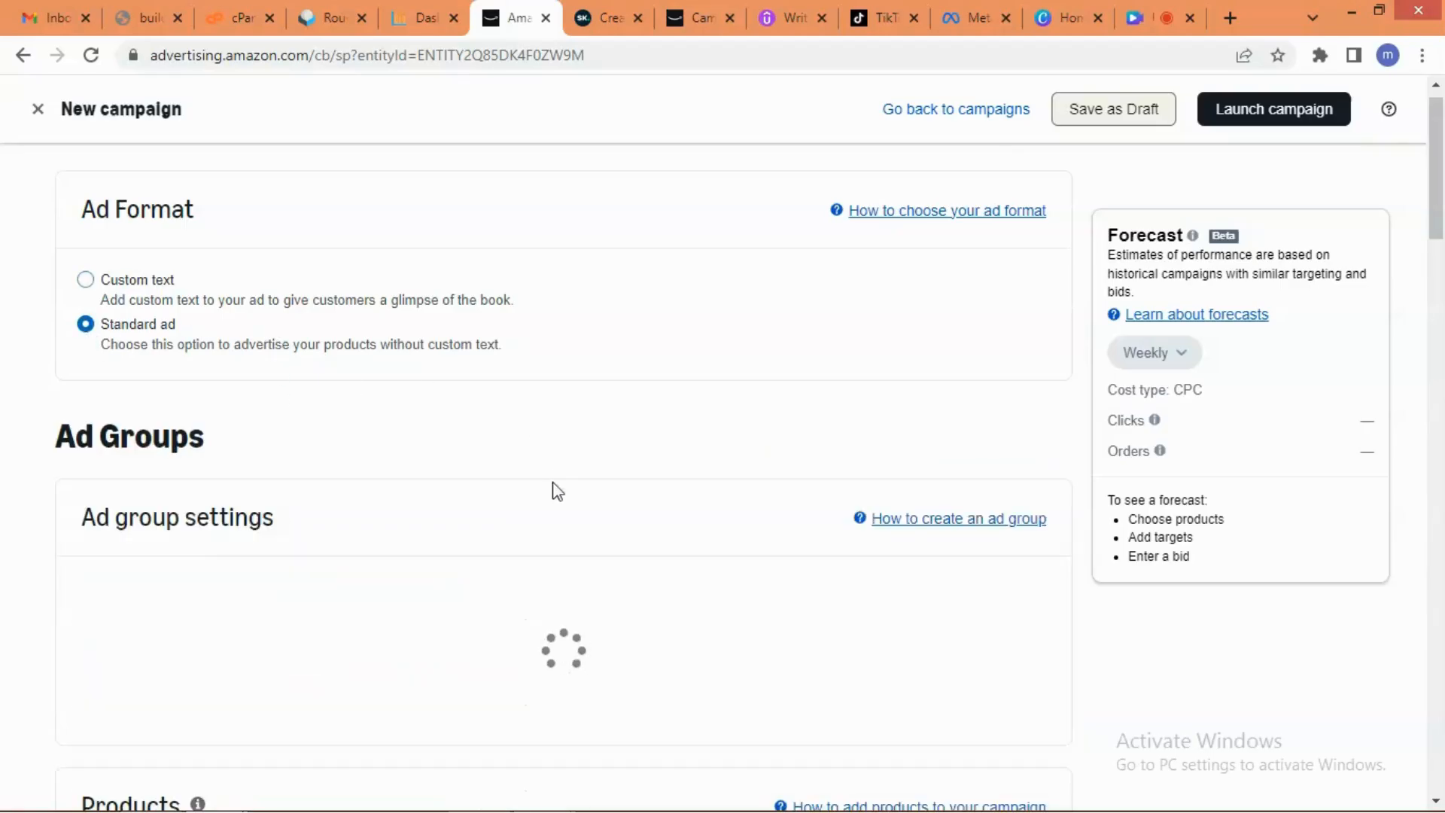
Add the English Grammar Workbook Grade 6-8 with ASIN B0DWFP9521 to the campaign's advertised products.
drag(1442, 191, 1443, 230)
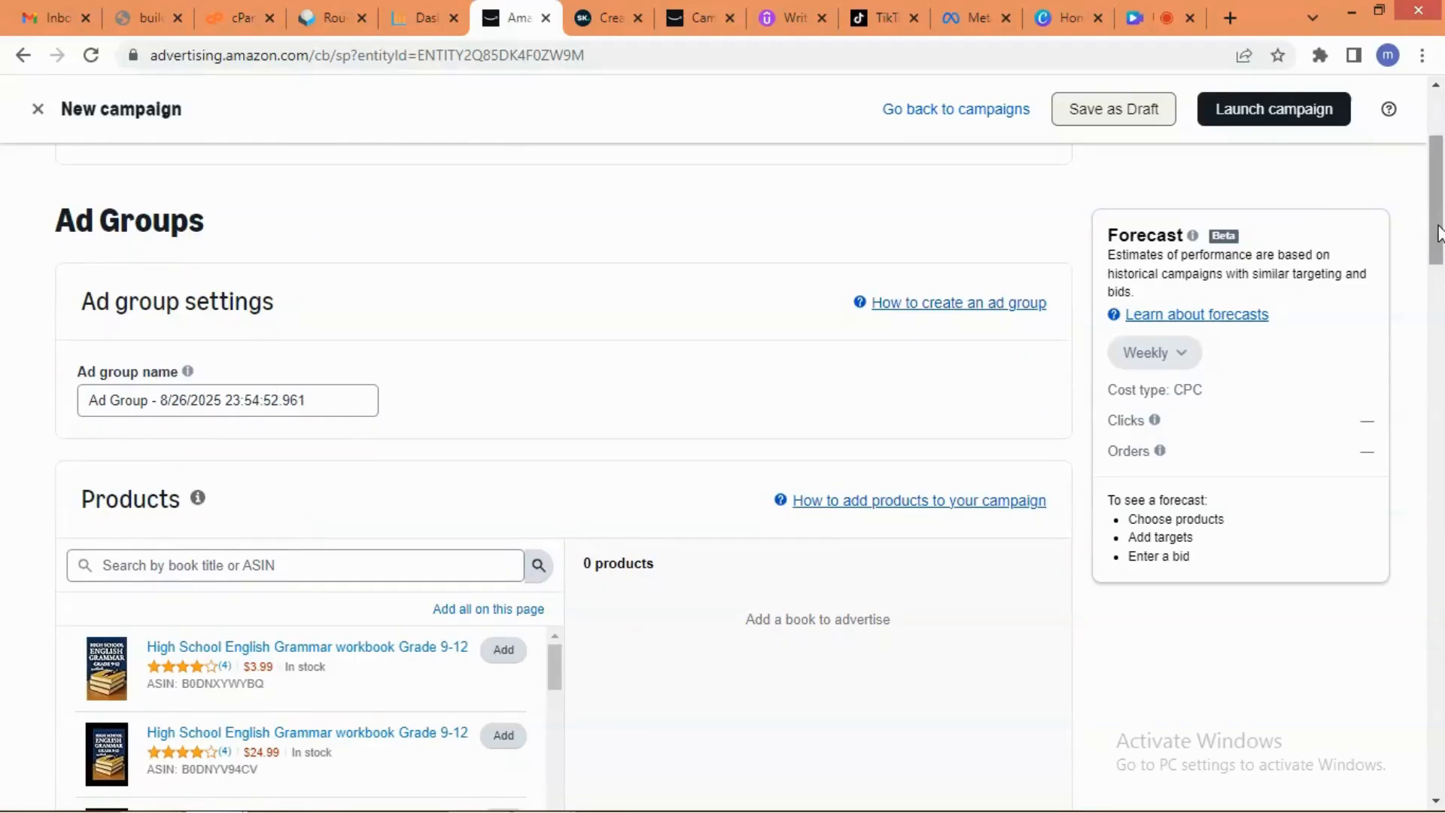
scroll(1439, 256, down, 2)
drag(1436, 259, 1437, 290)
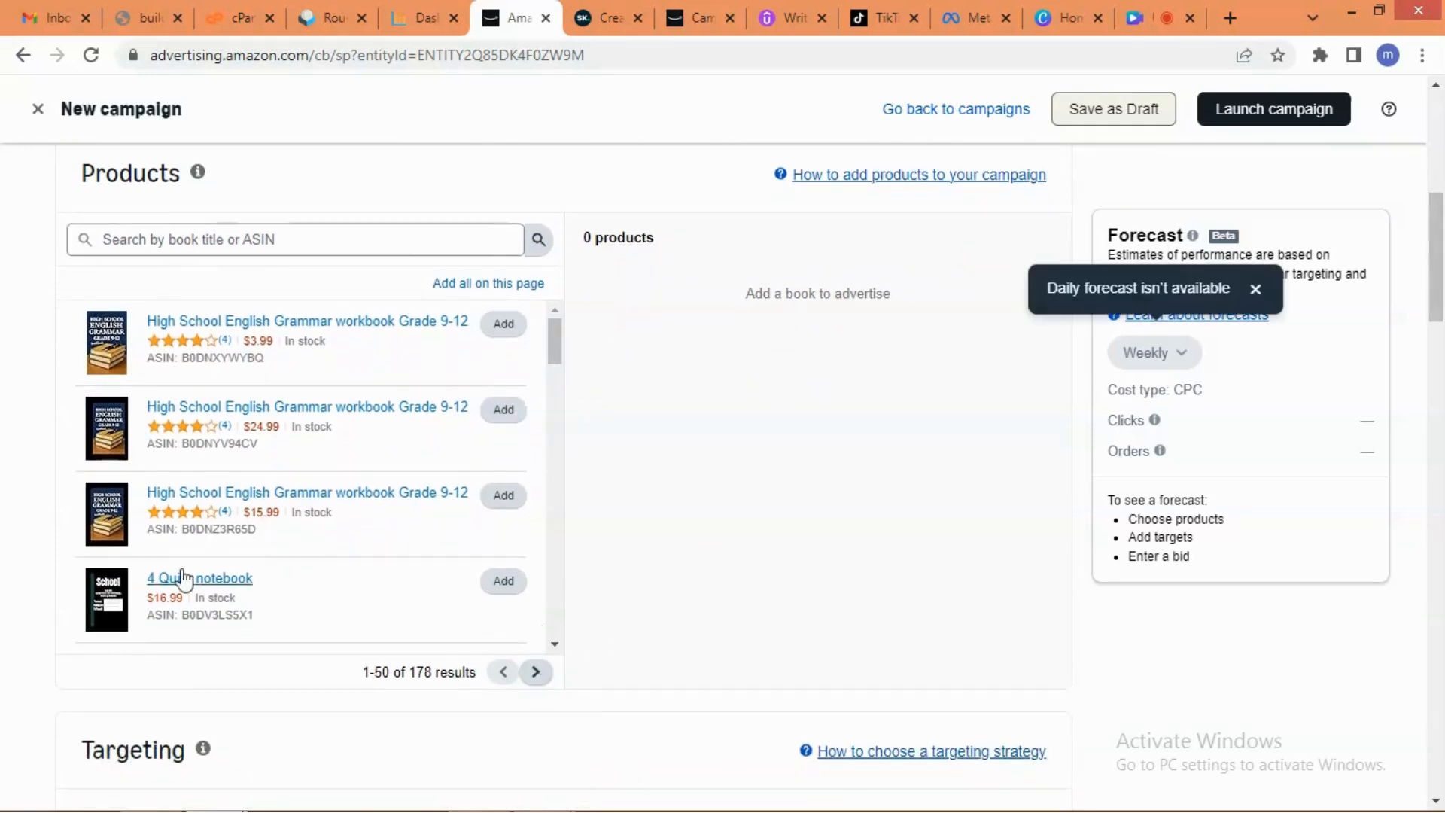
click(555, 645)
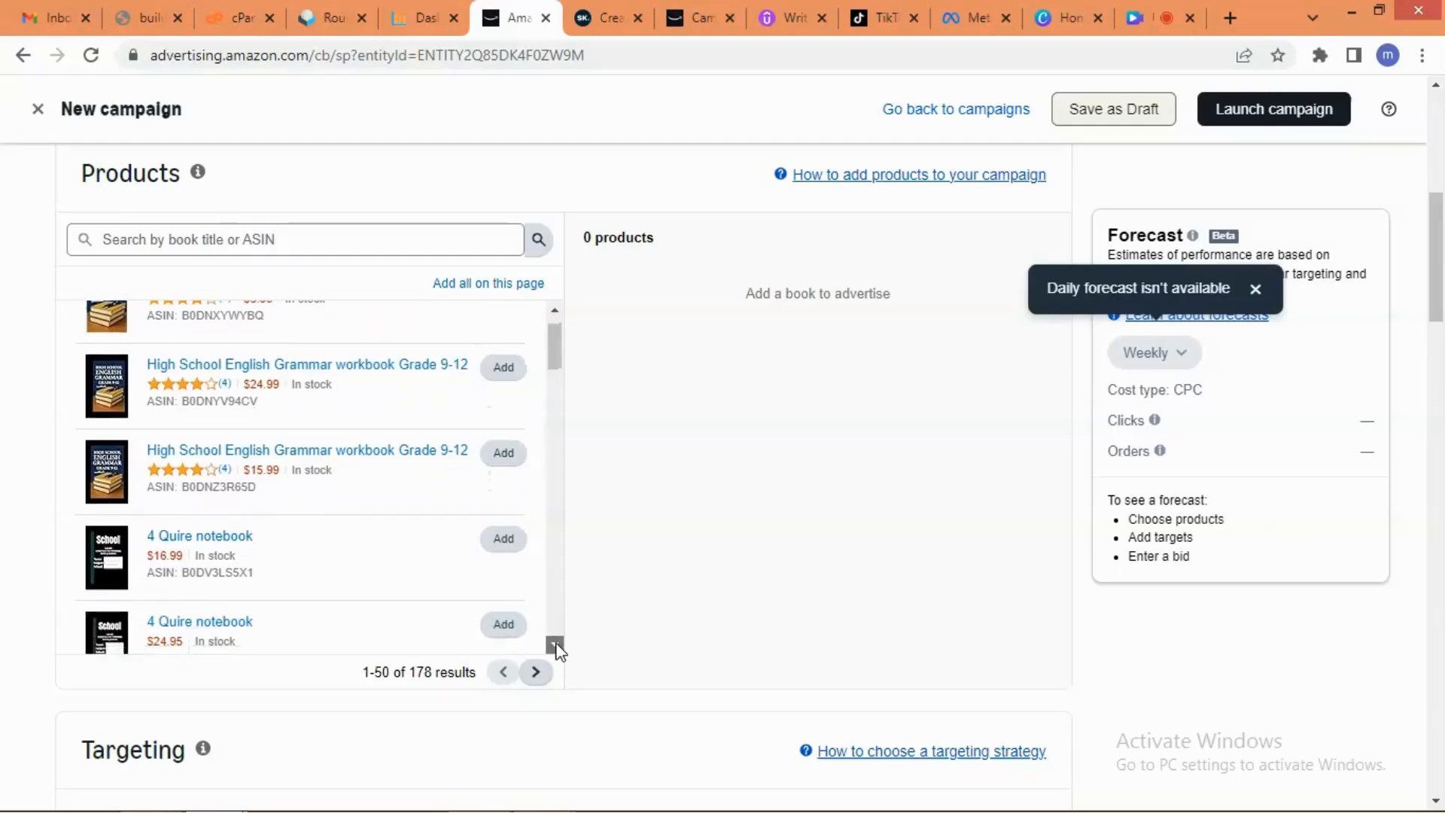
drag(554, 644, 555, 647)
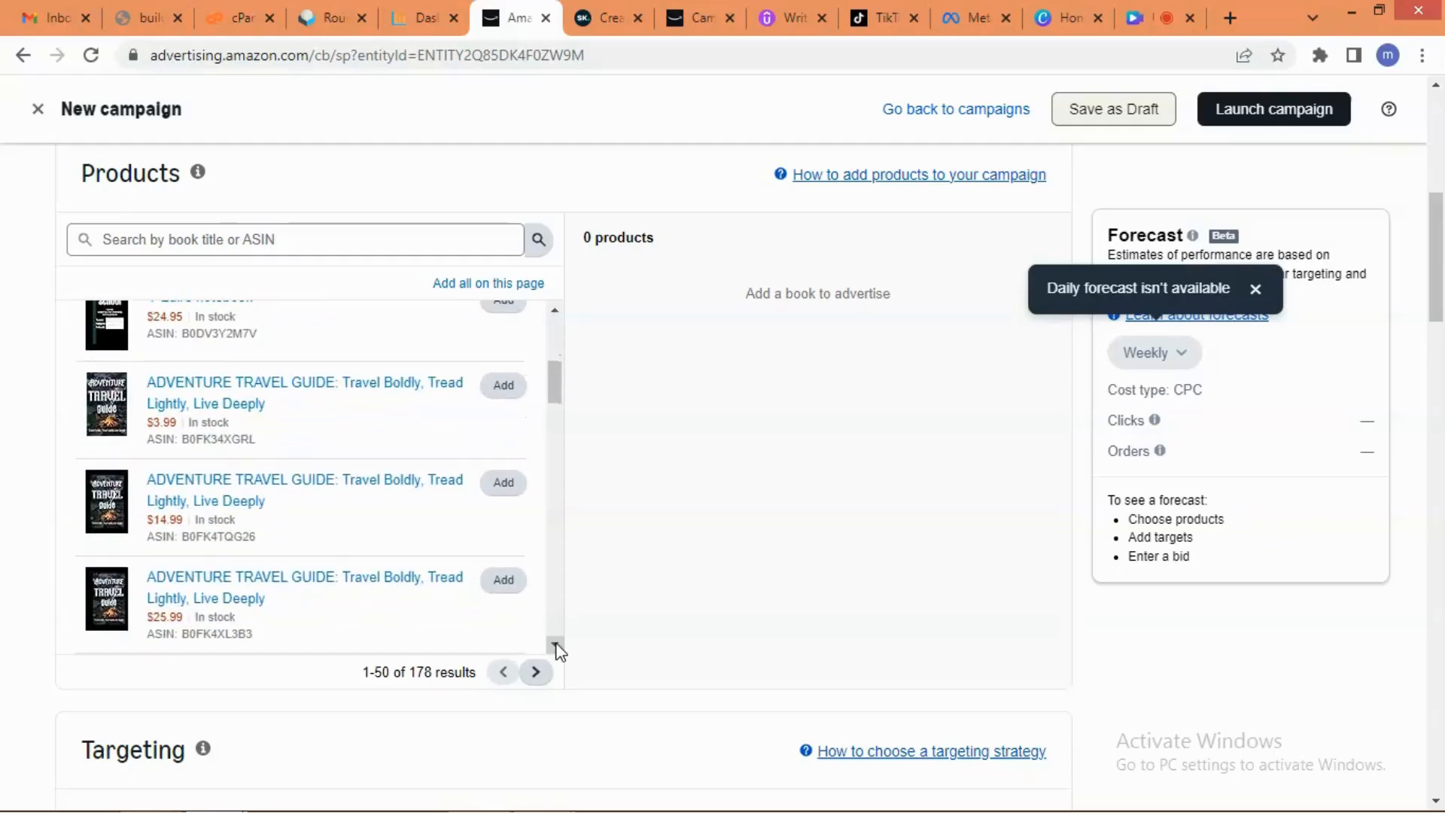
click(555, 646)
click(555, 646)
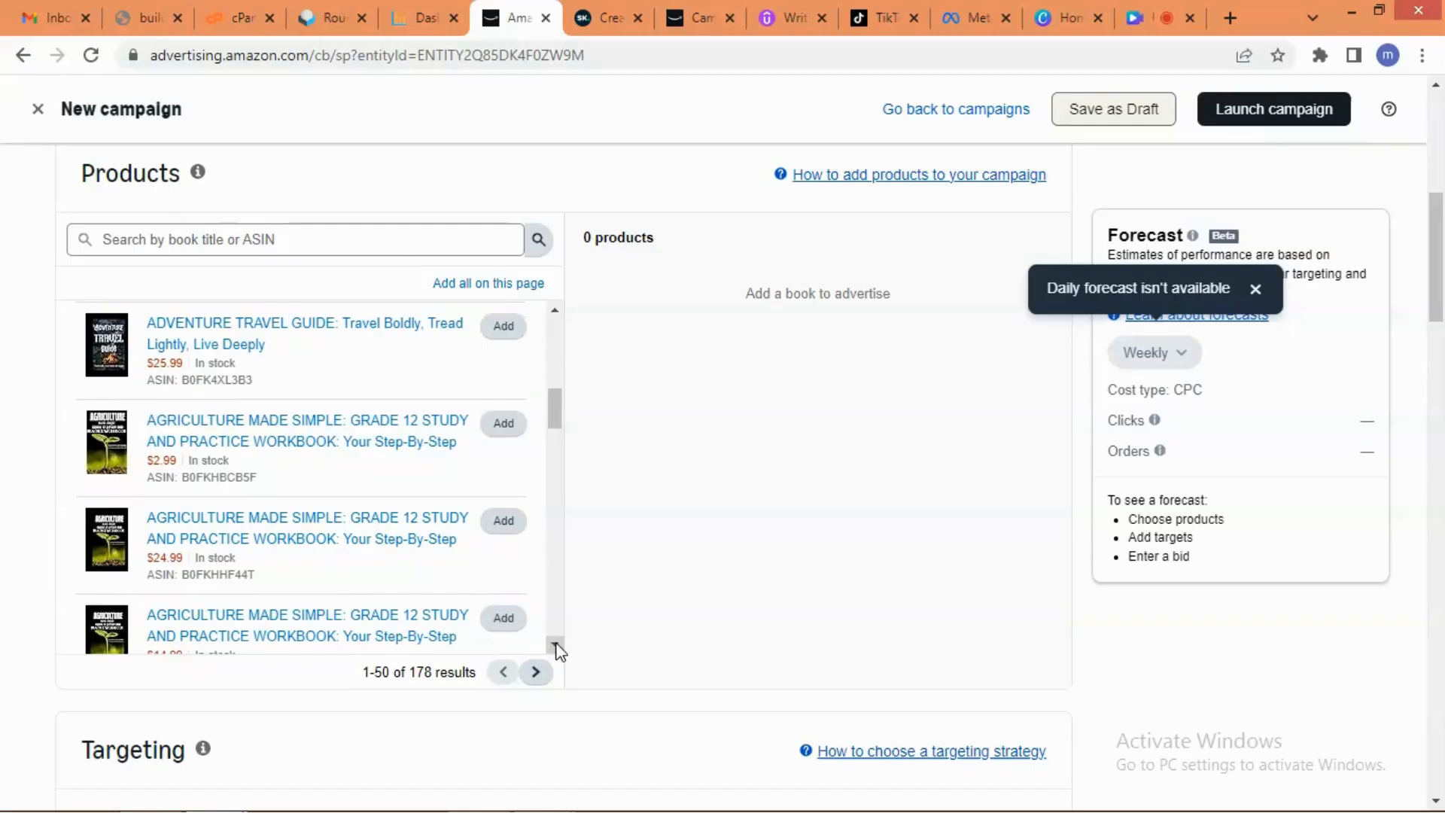
drag(556, 644, 564, 456)
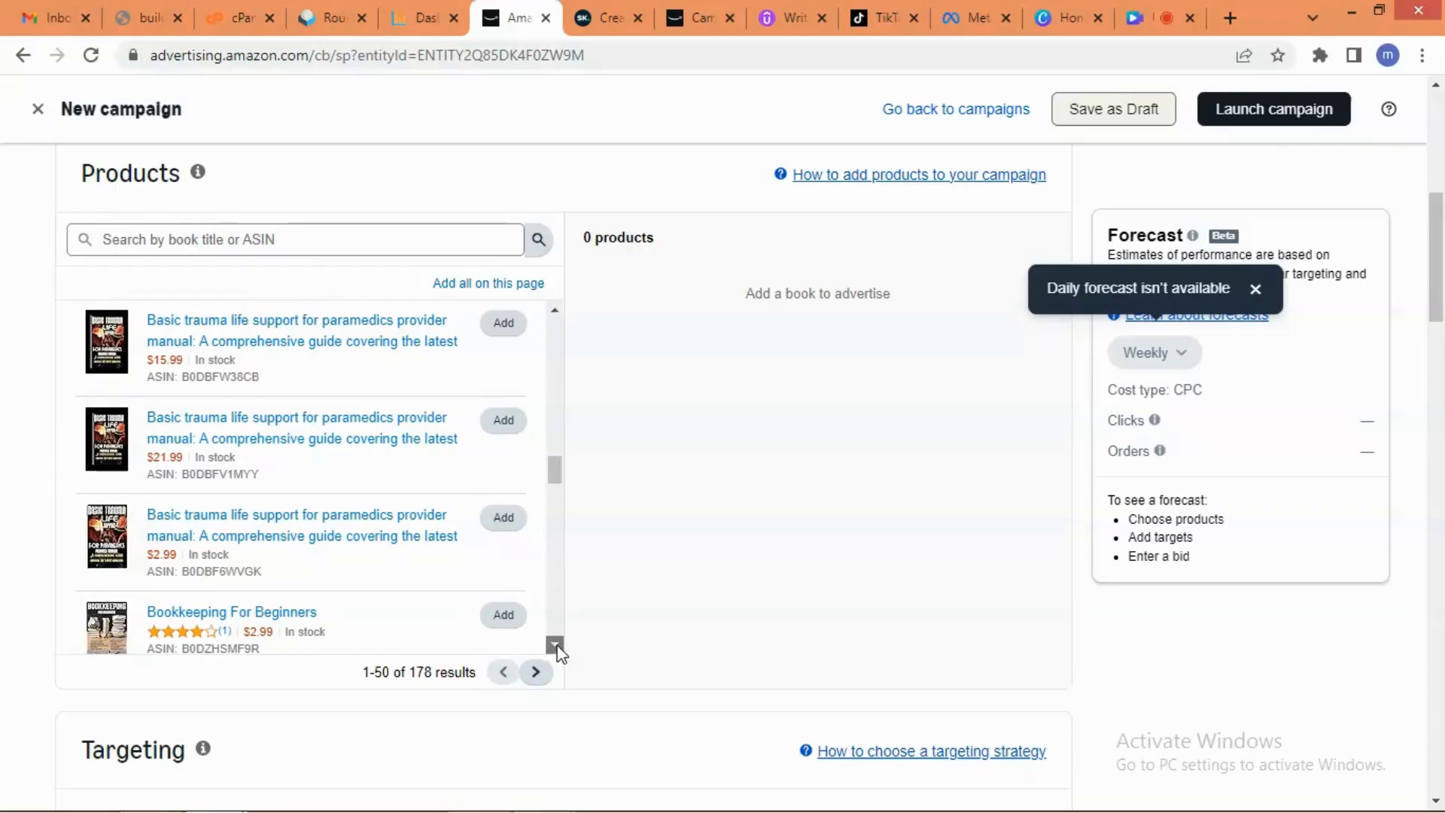
scroll(557, 646, down, 4)
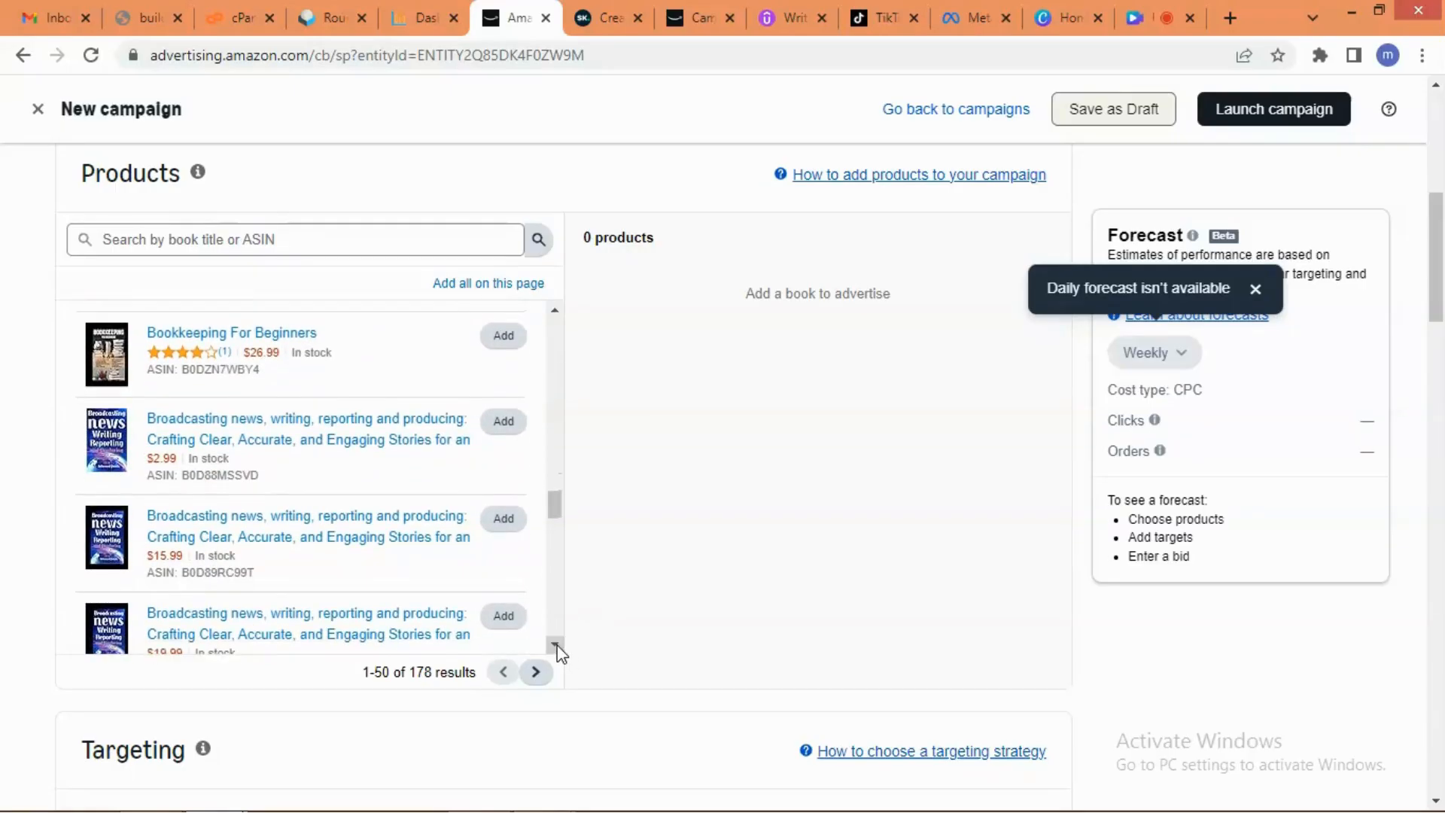
scroll(557, 644, down, 3)
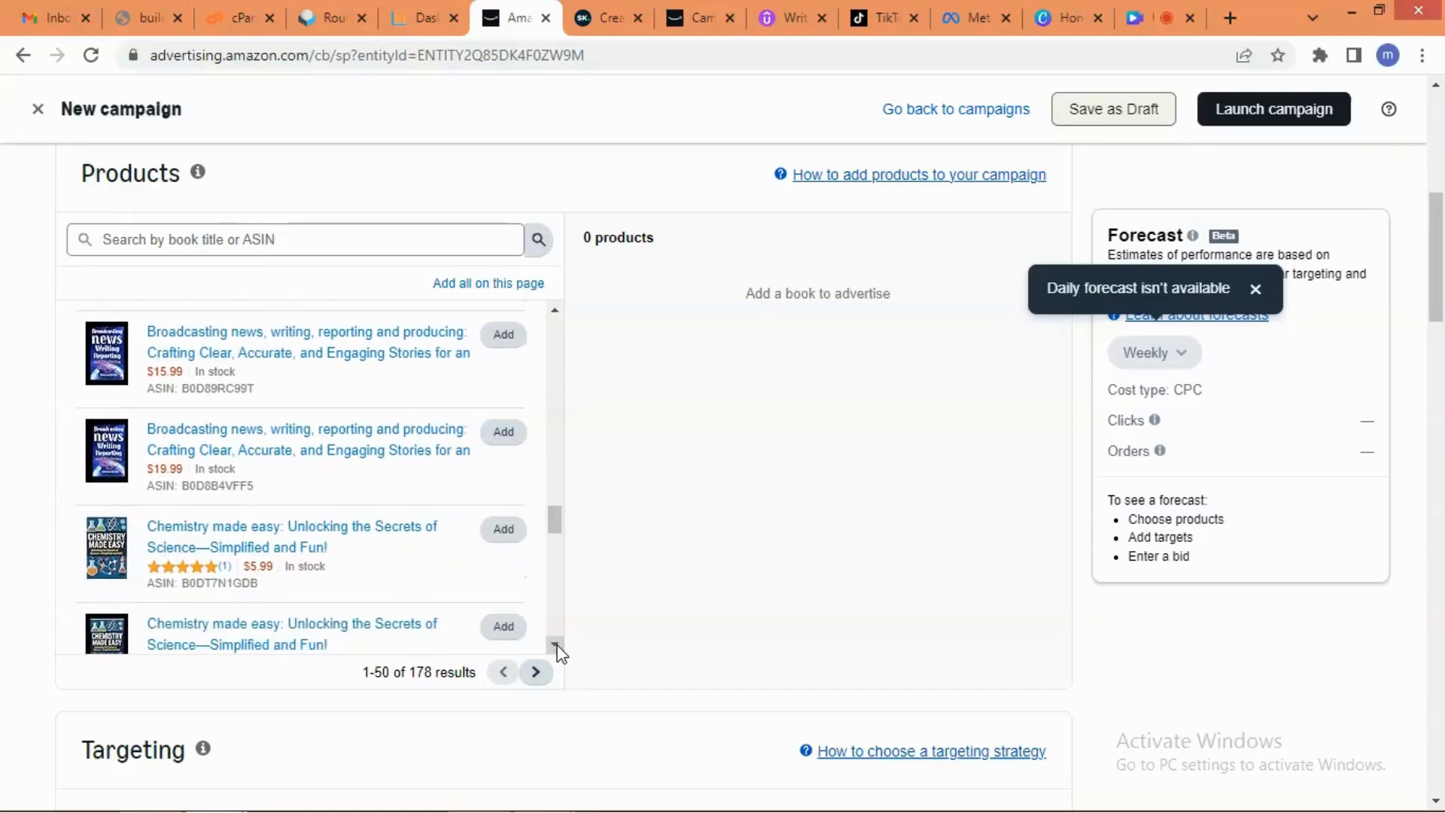
scroll(558, 647, down, 5)
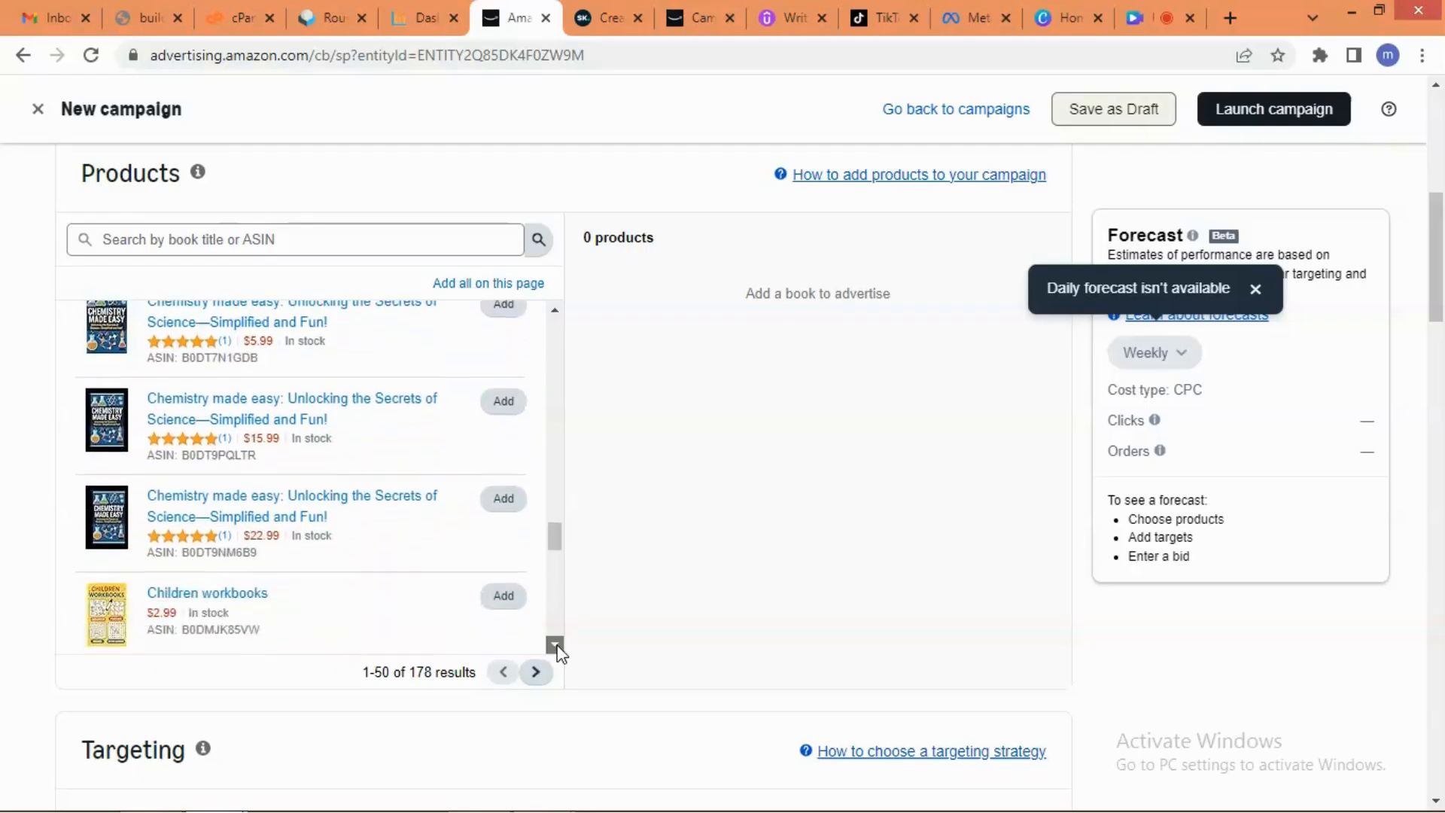
scroll(559, 651, down, 5)
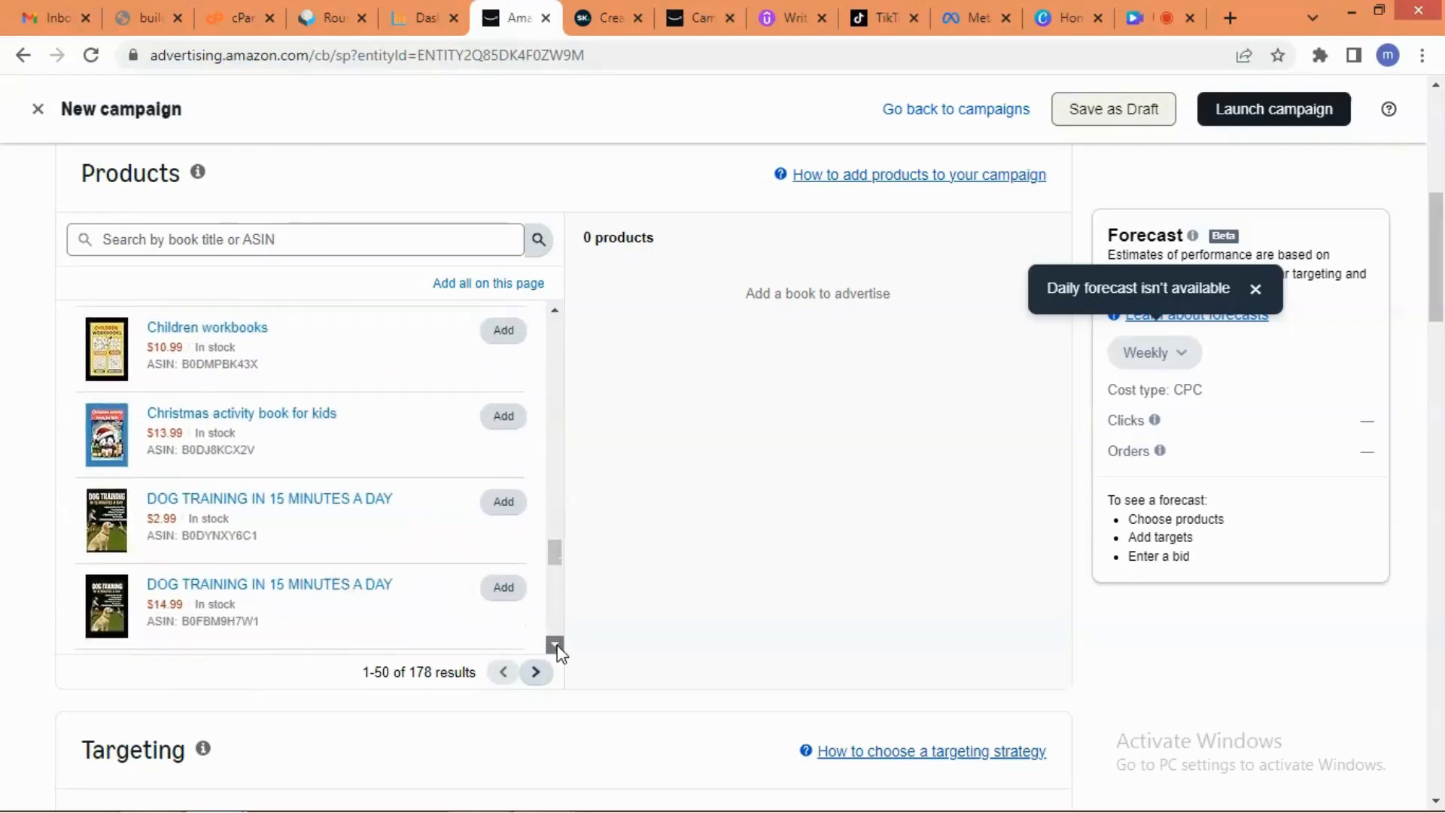
scroll(556, 644, down, 5)
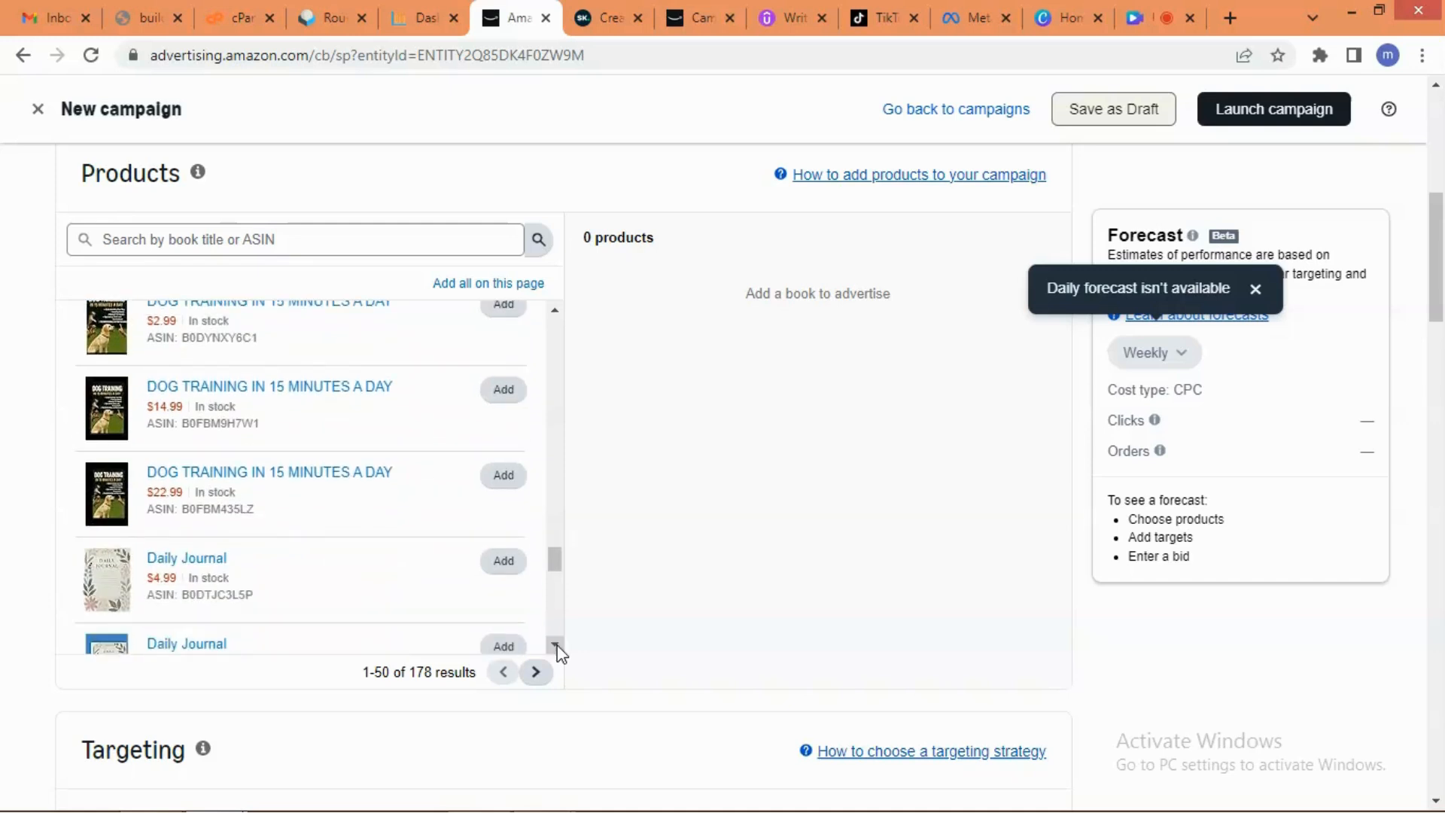
scroll(558, 651, down, 3)
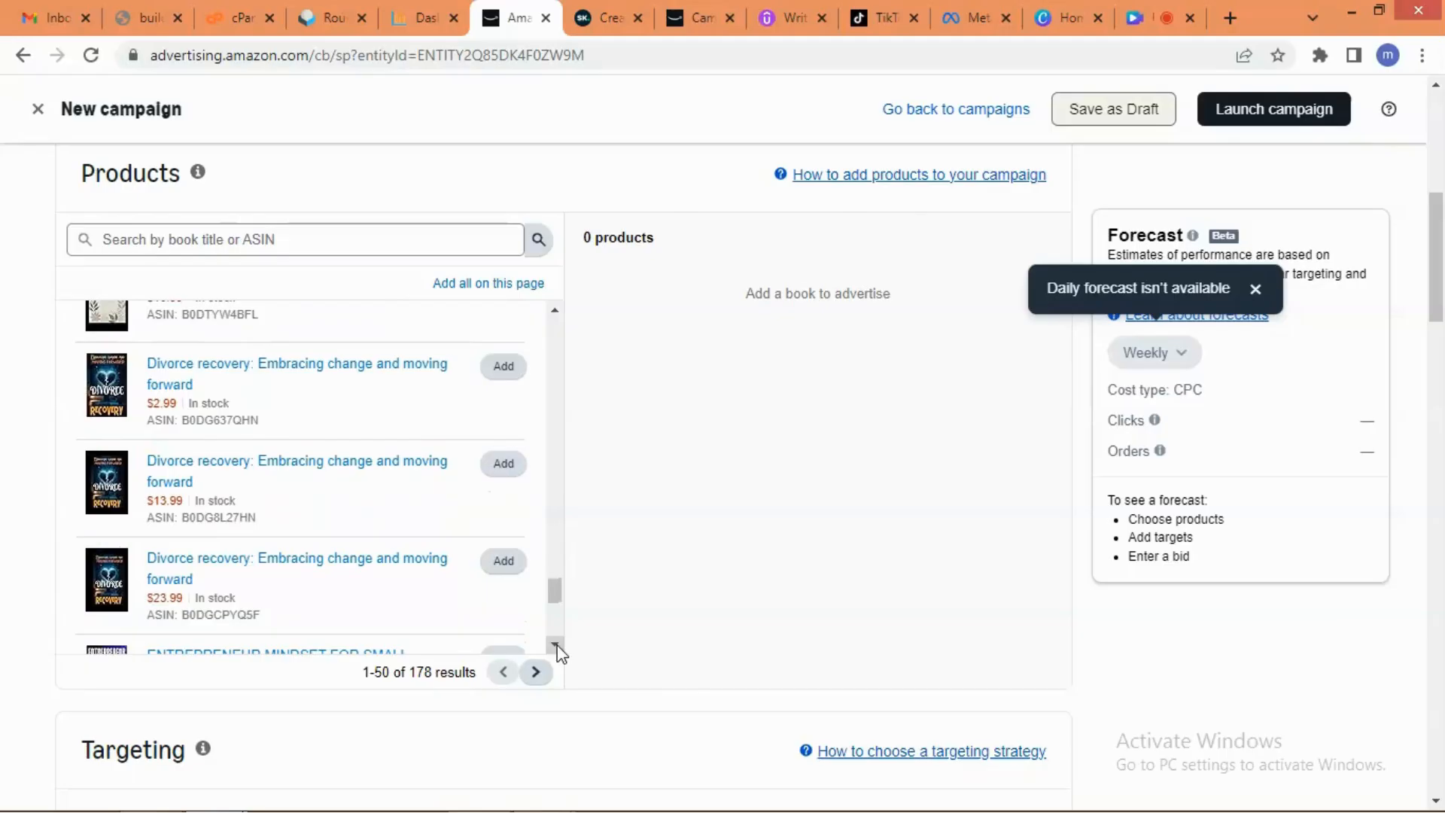
scroll(557, 644, down, 1)
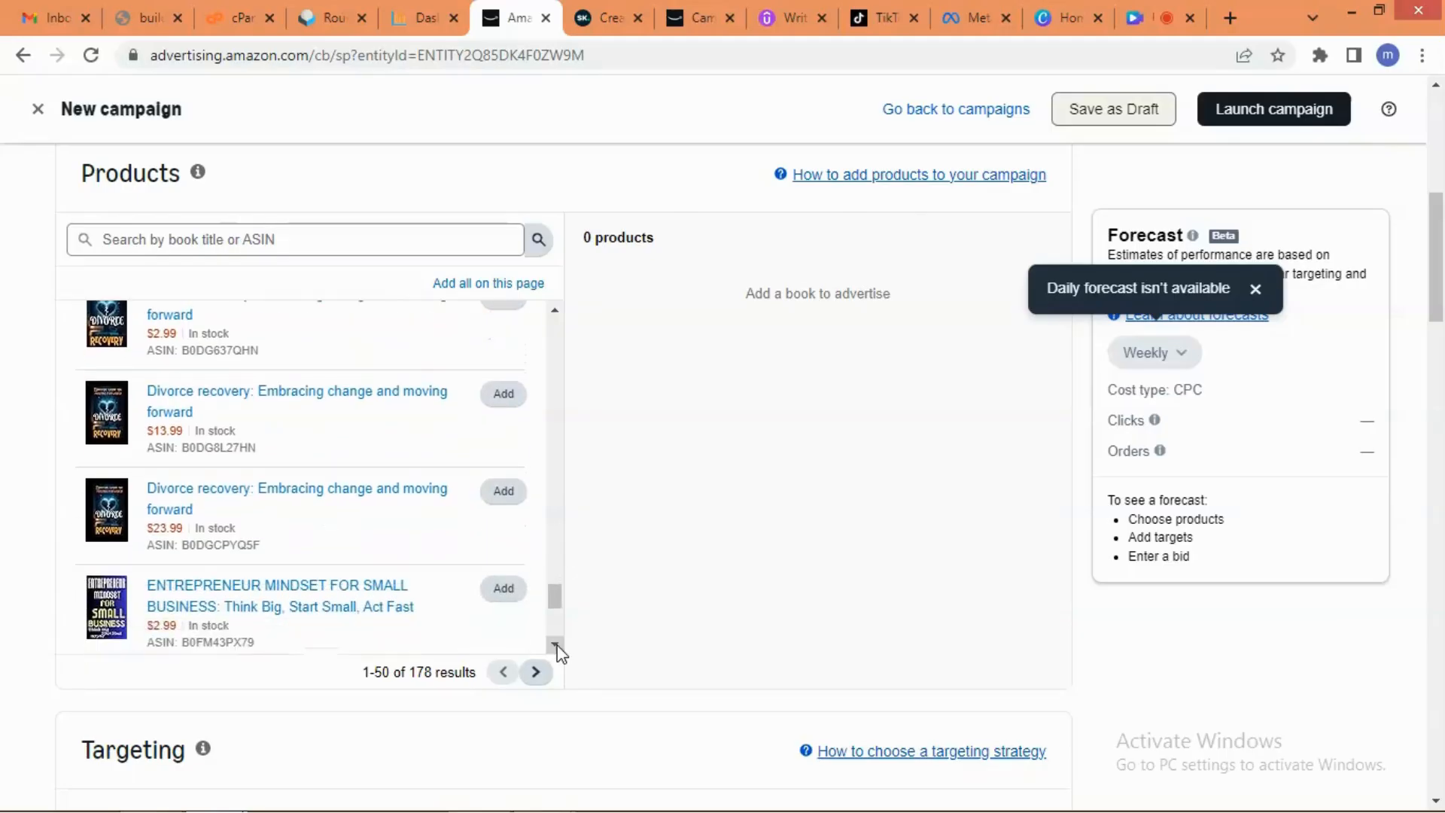
scroll(556, 644, down, 3)
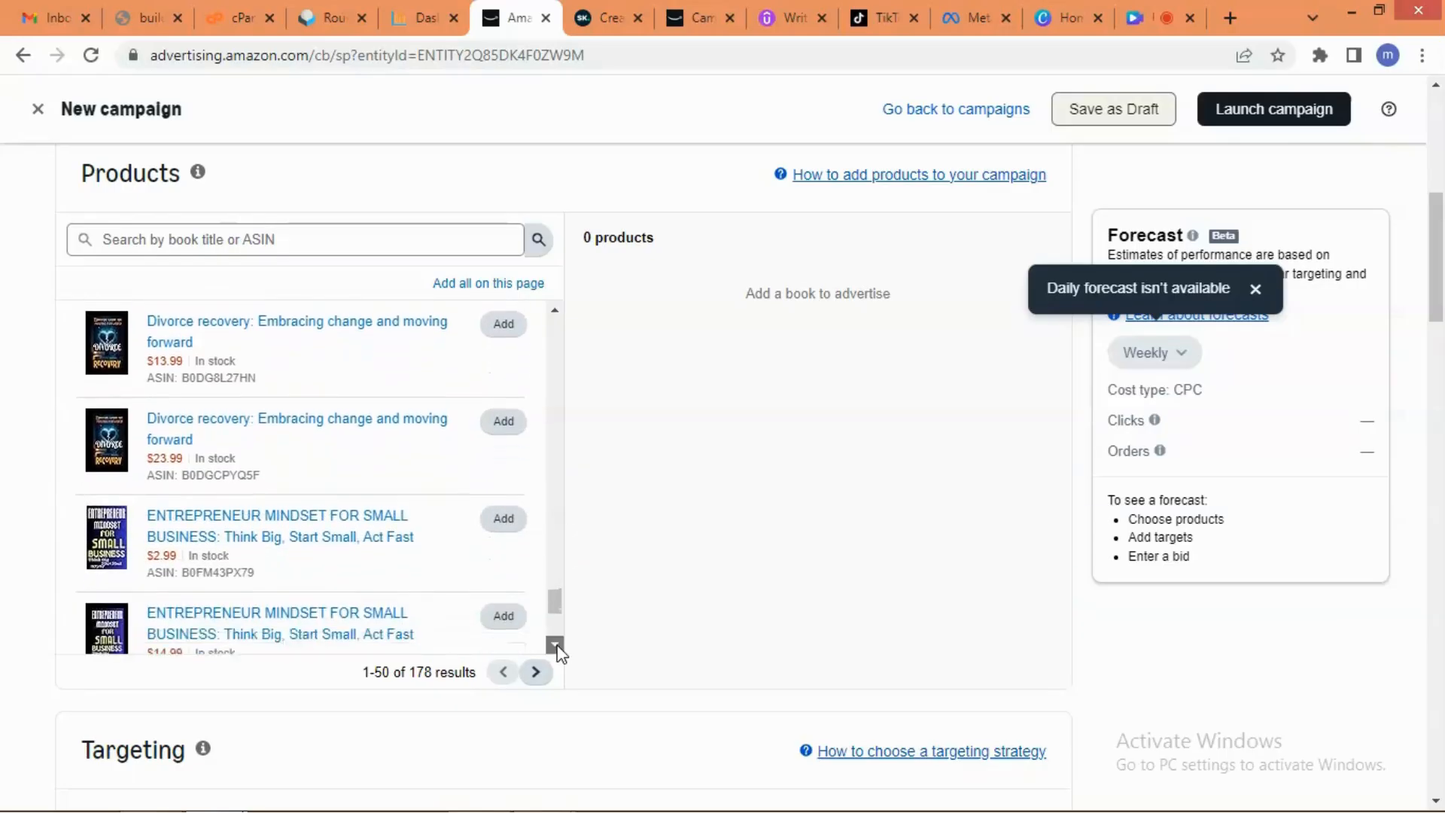
scroll(557, 644, down, 1)
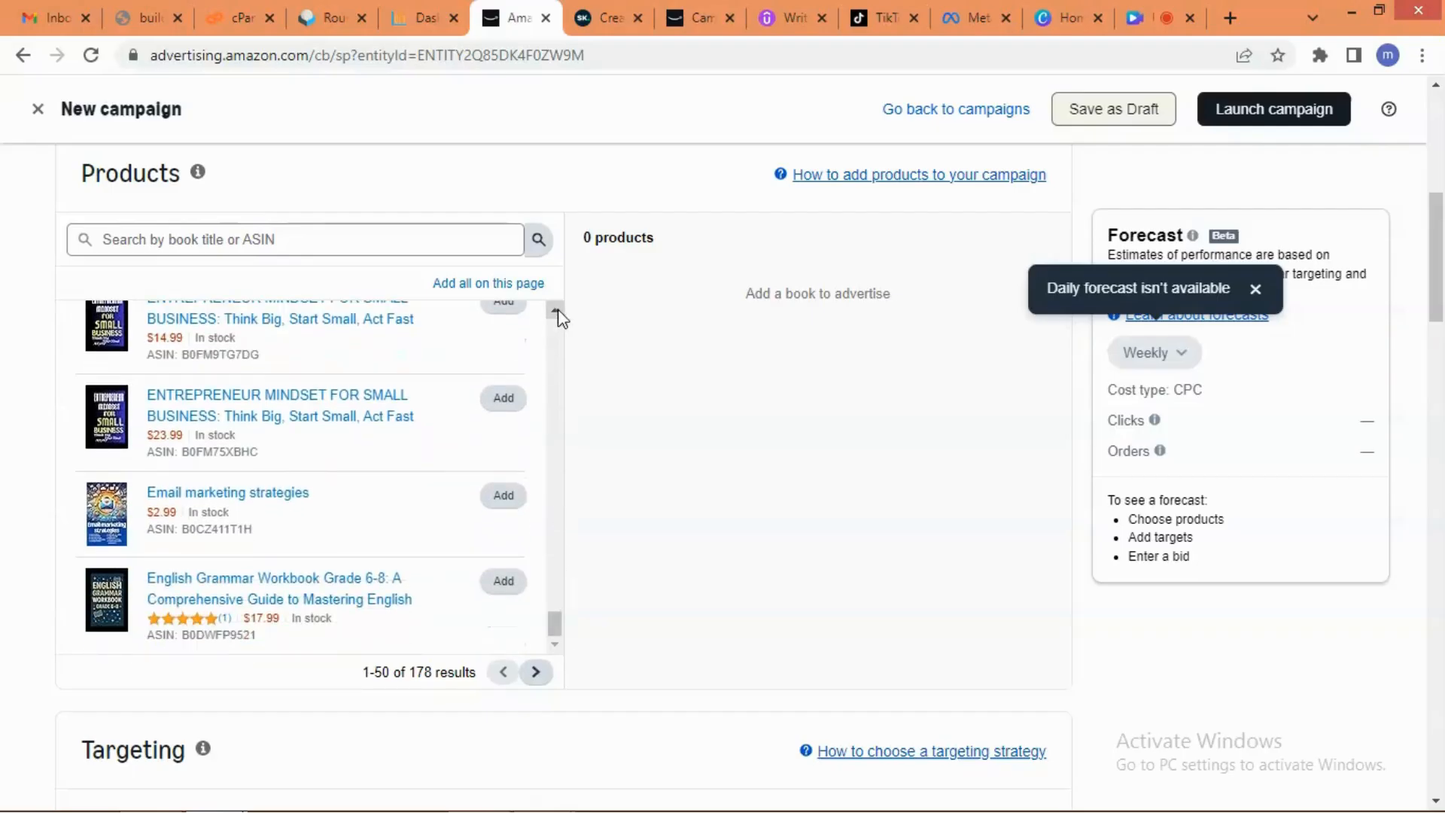
scroll(558, 314, up, 1)
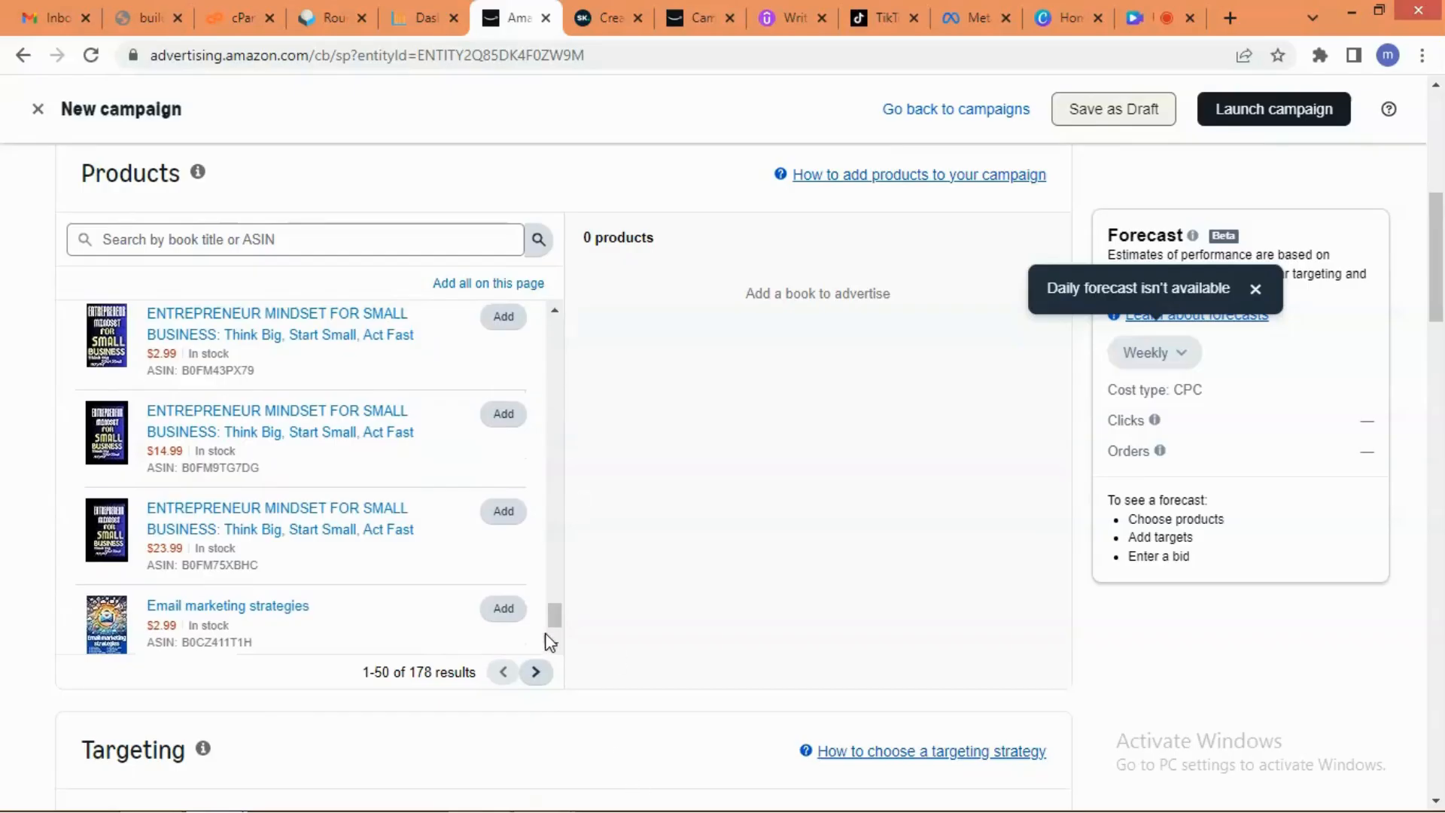
scroll(553, 644, down, 1)
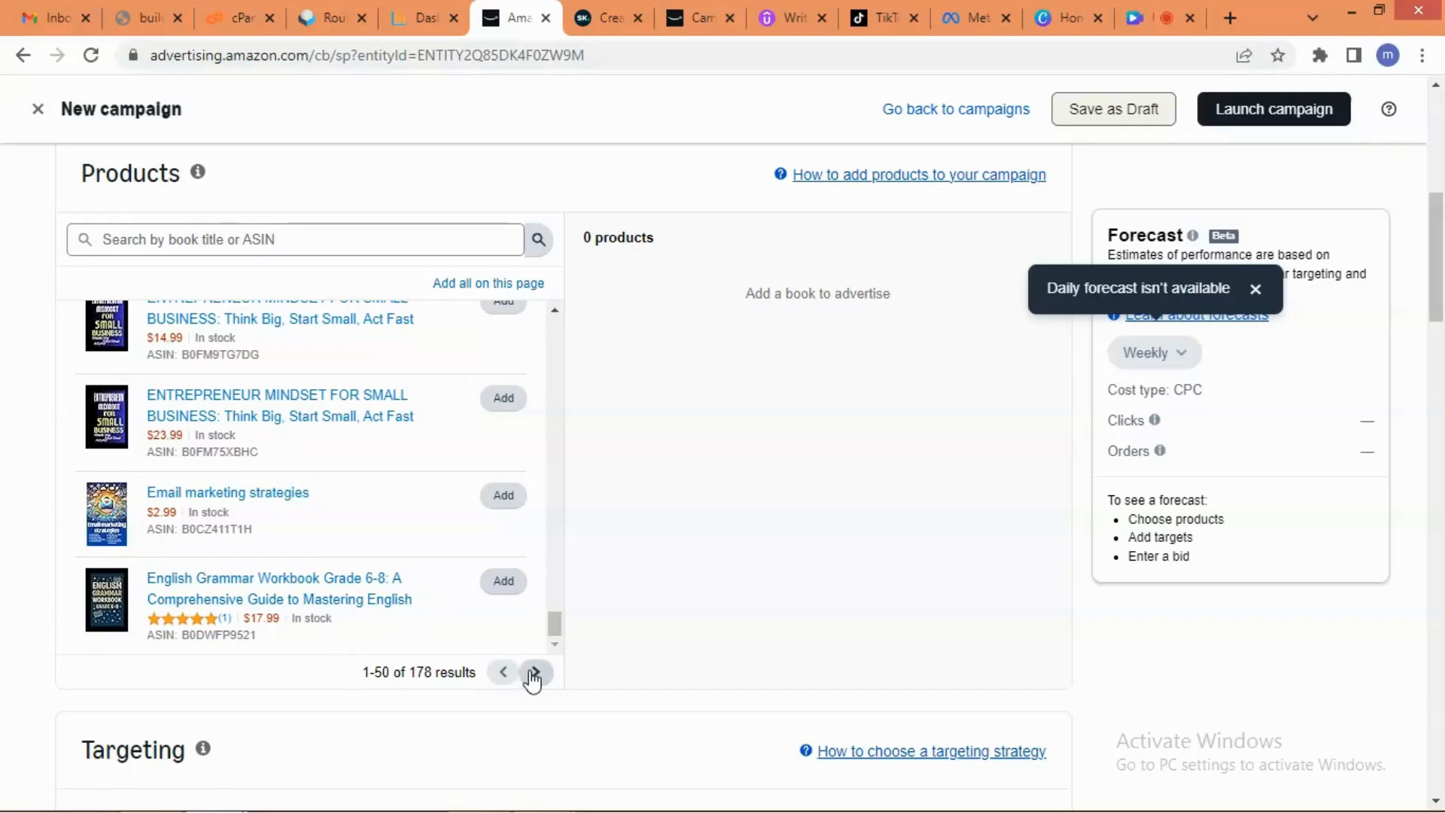
click(504, 581)
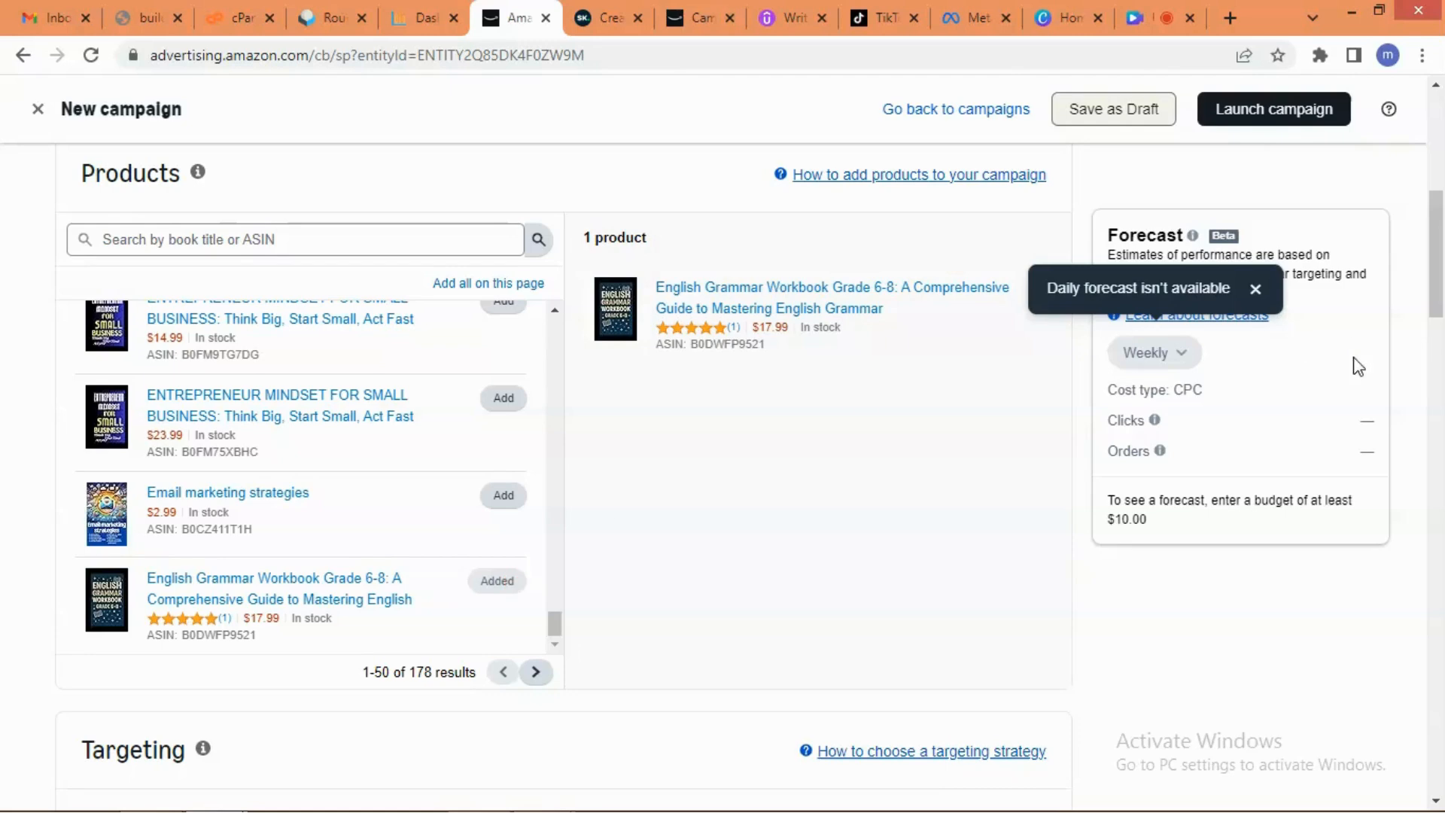
Replace the ad group name with the book's title, "English Grammar Workbook Grade 6-8: A Comprehensive Guide to Mastering English Grammar", followed by a hyphen.
drag(1439, 293, 1441, 261)
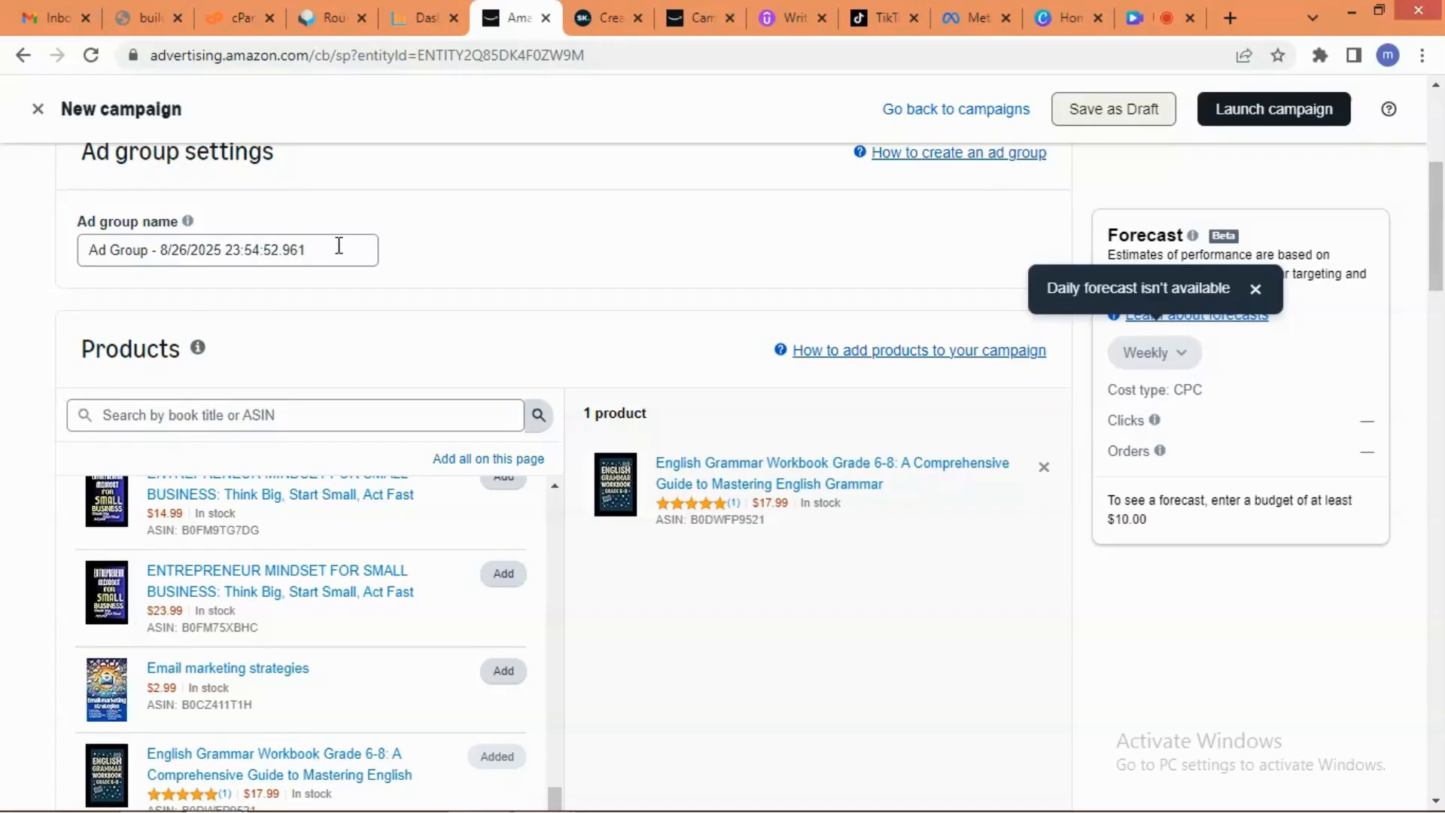
drag(323, 249, 79, 251)
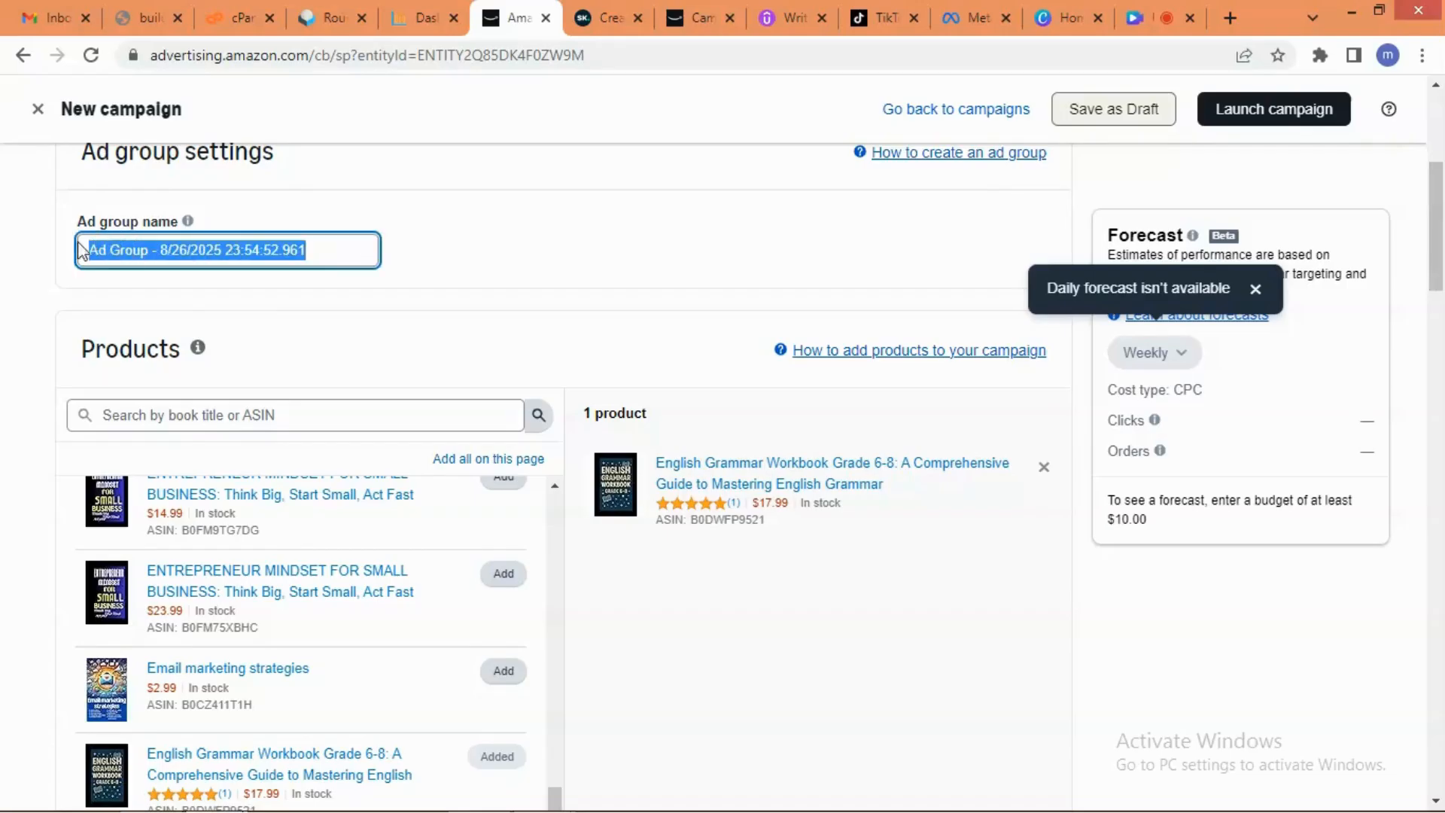
key(BackSpace)
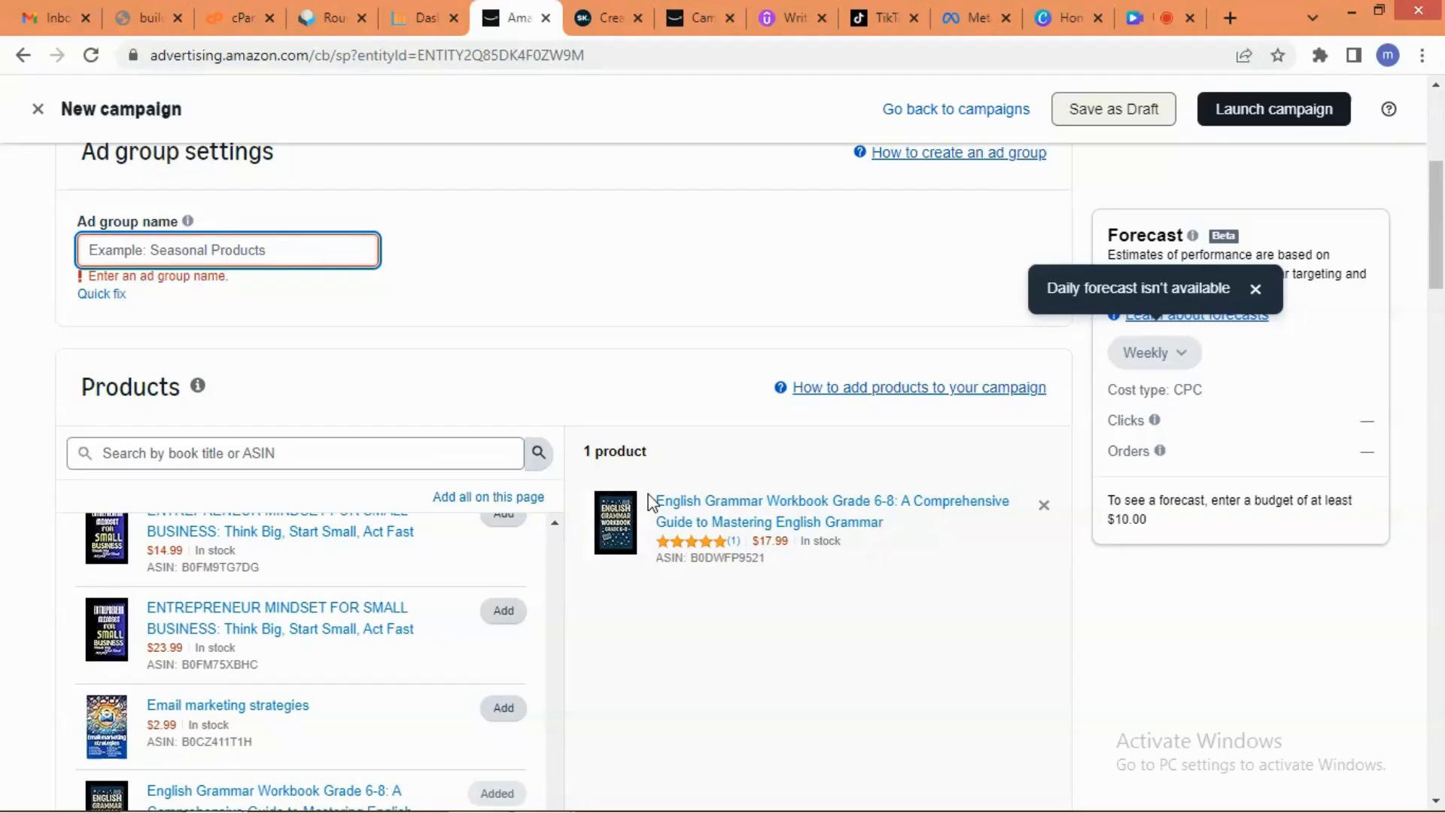
drag(654, 501, 926, 535)
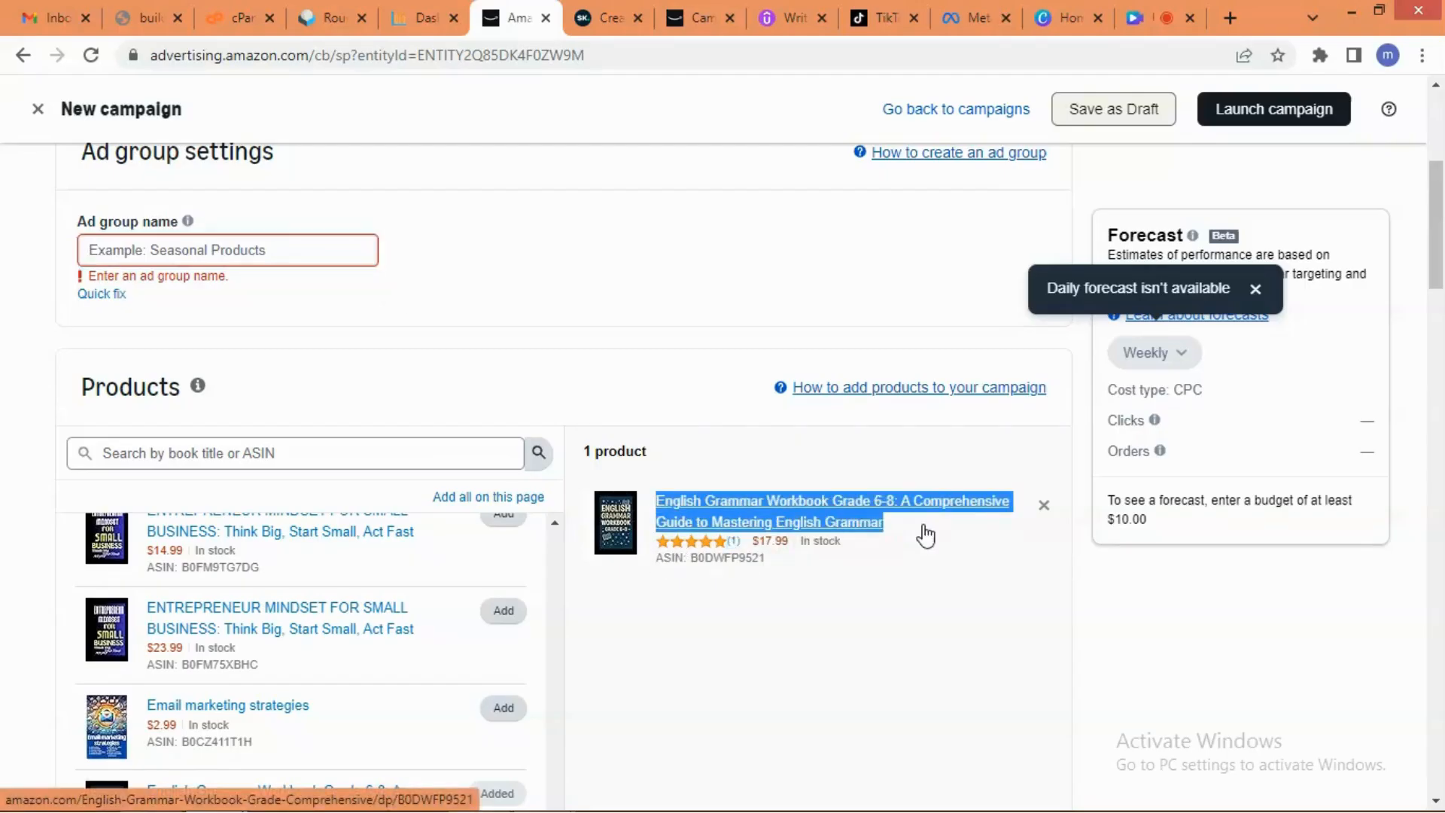
right_click(669, 502)
click(723, 669)
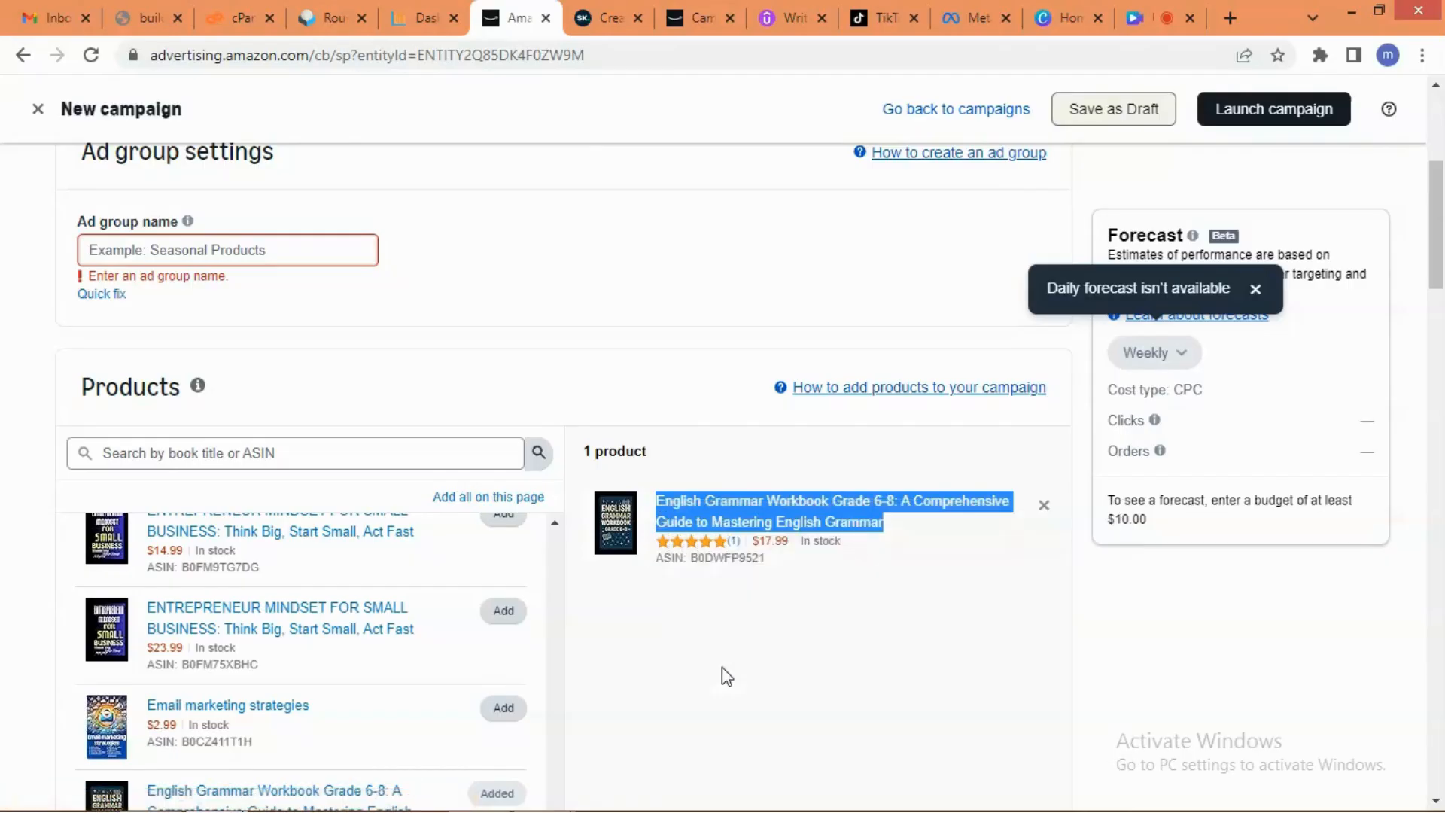
click(210, 260)
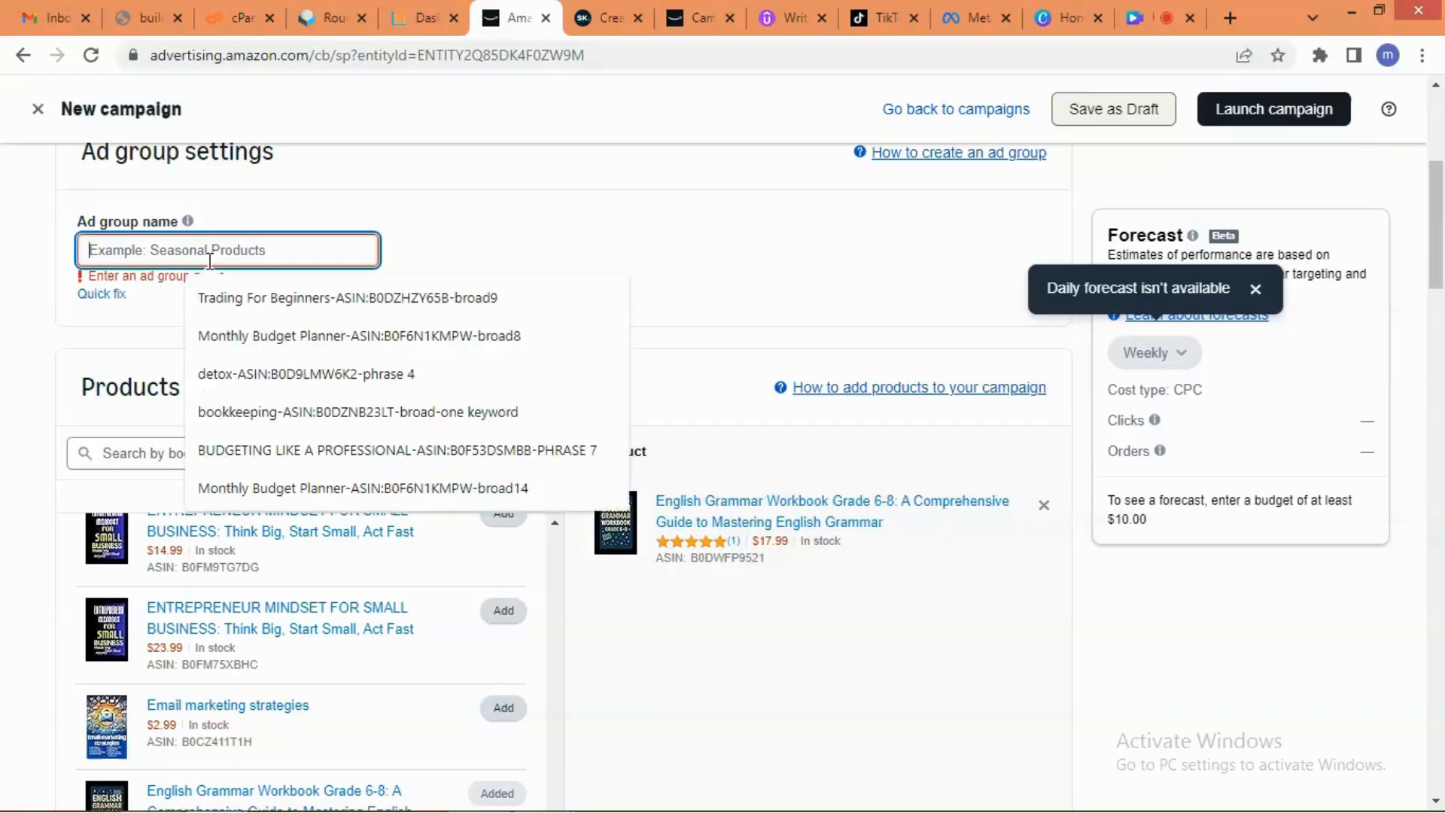
right_click(125, 258)
click(178, 381)
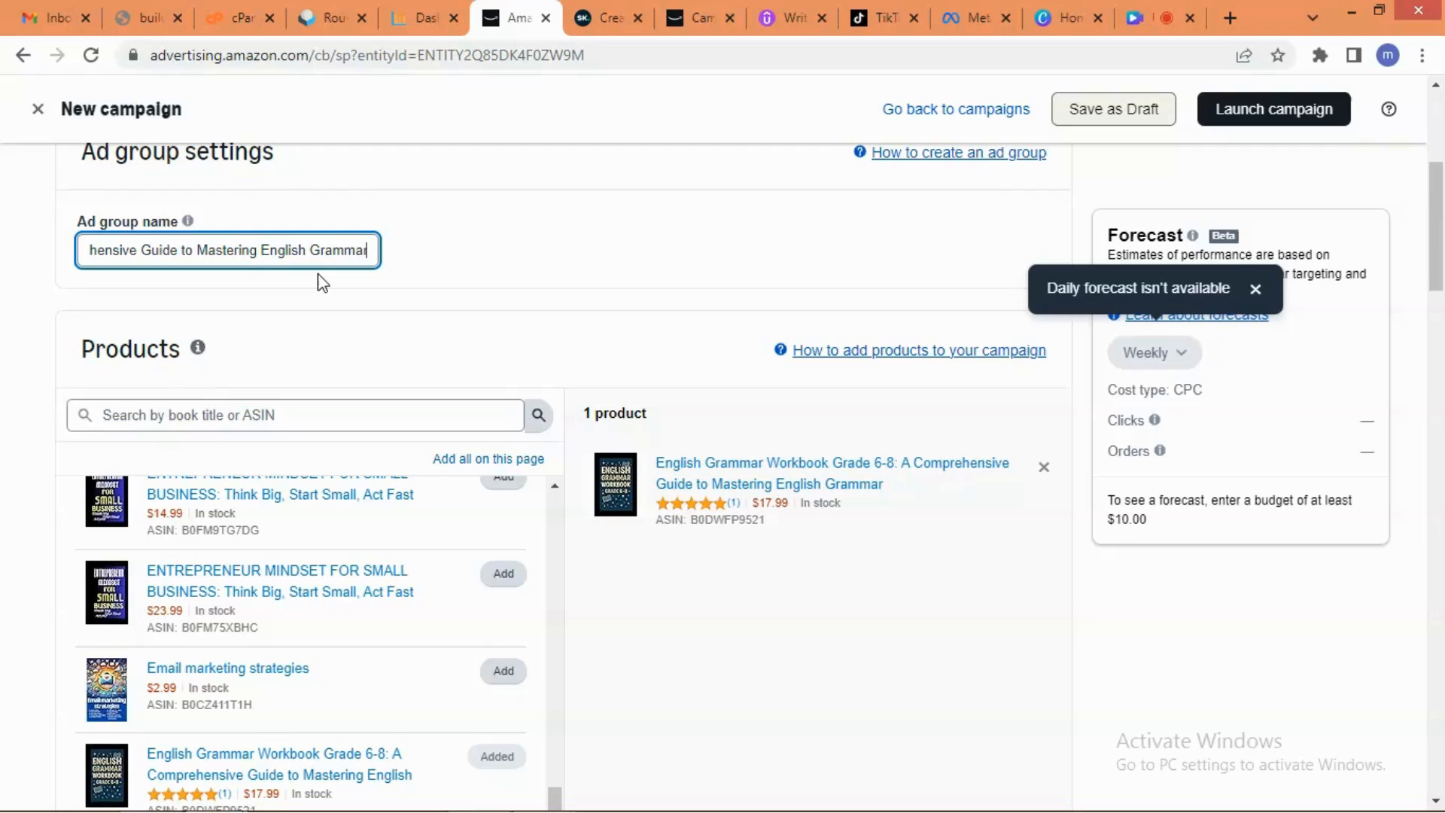
text(-)
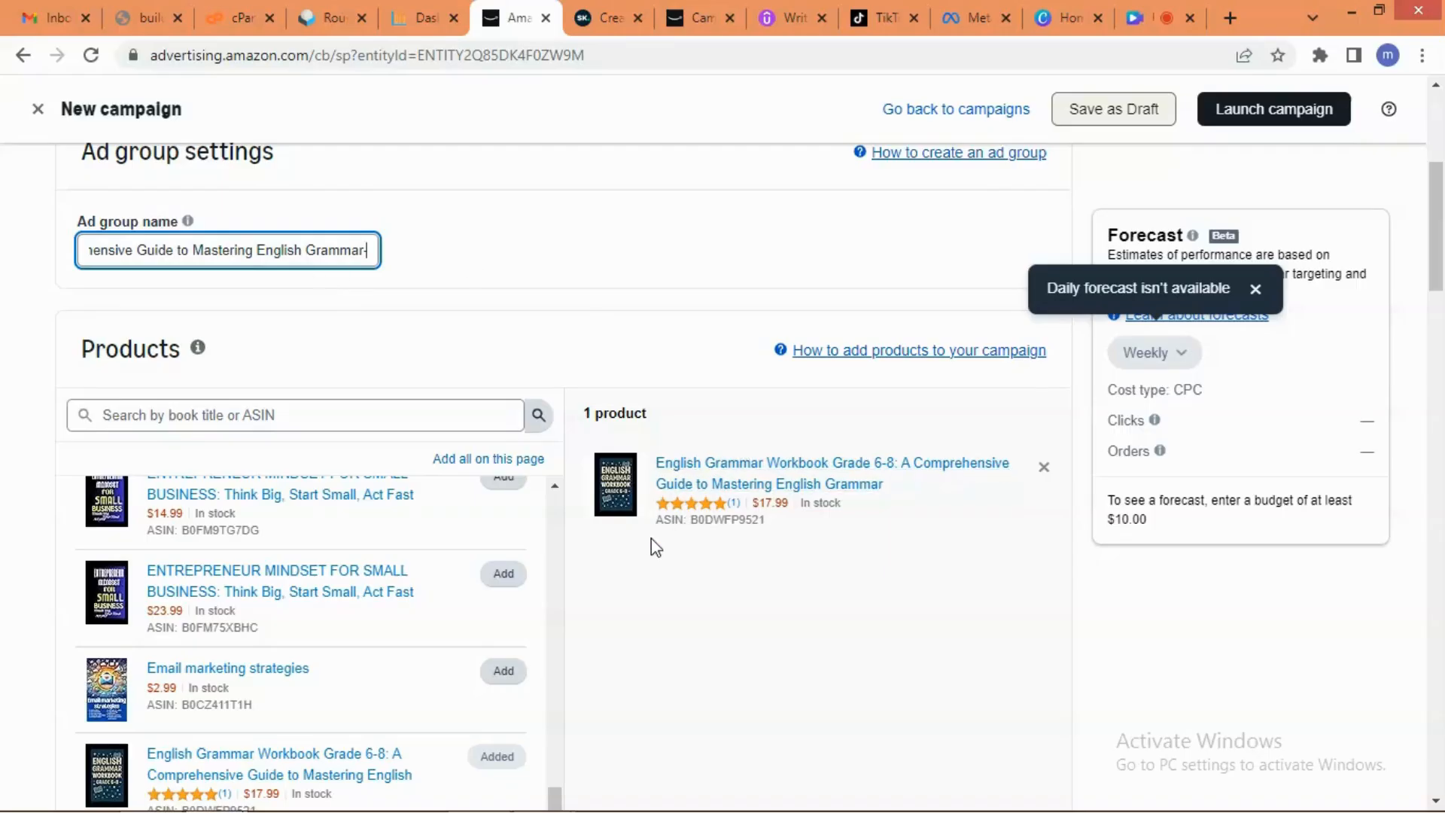
Copy the added product's ASIN text and append it to the ad group name, so it ends in "-ASIN:B0DWFP9521".
drag(652, 519, 783, 532)
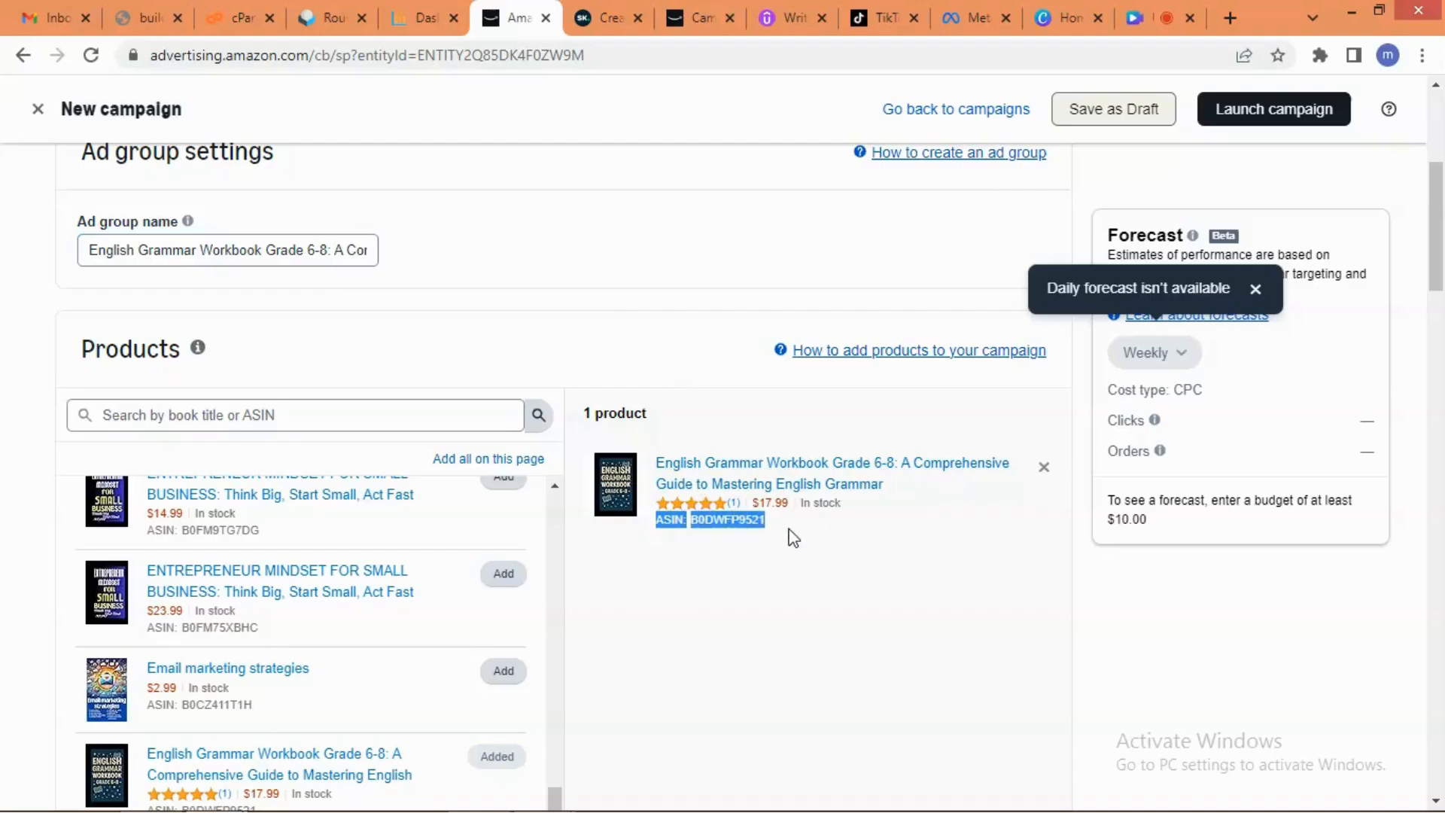
right_click(674, 519)
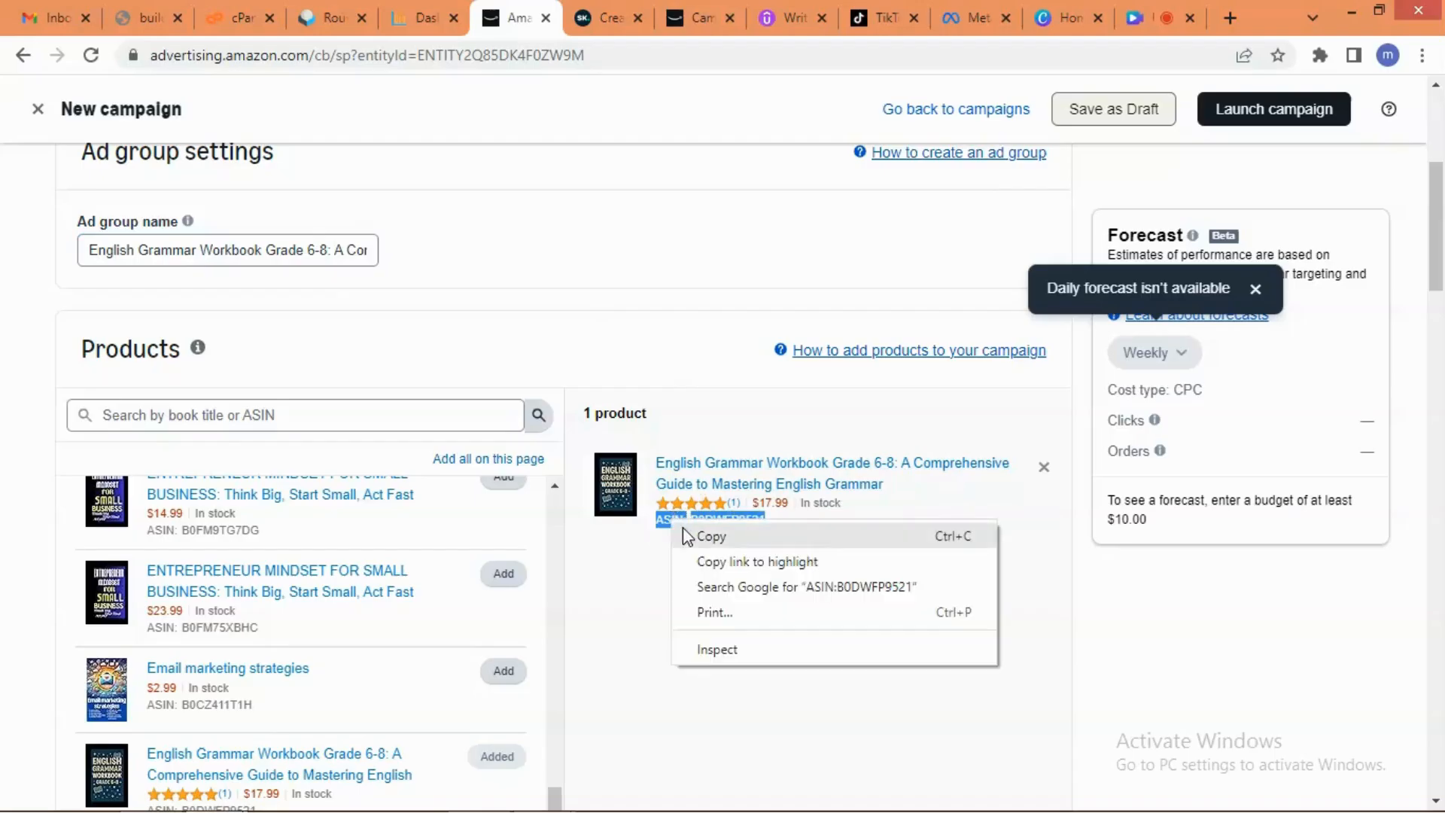
click(691, 537)
click(374, 250)
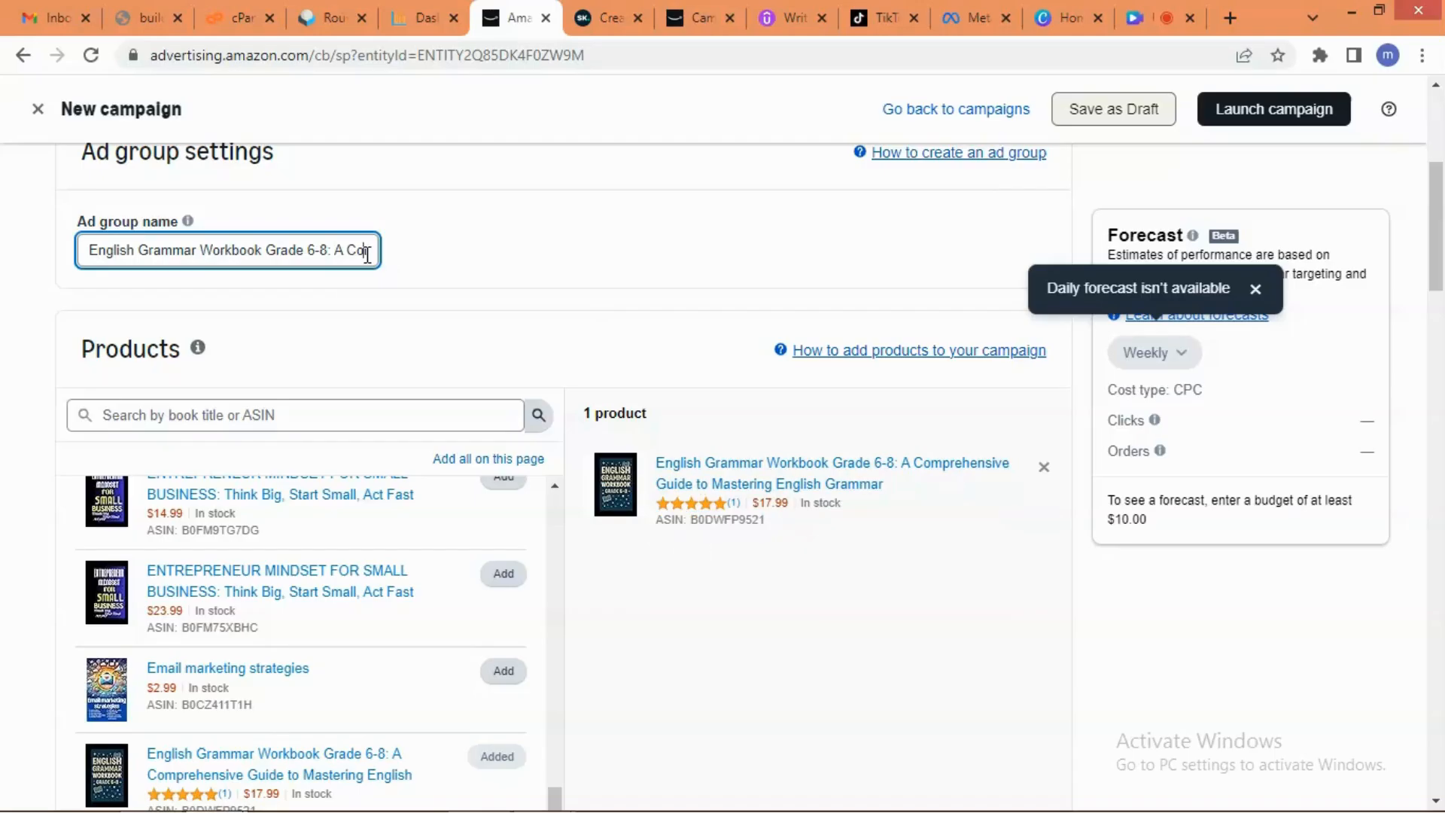
key(Right)
key(Right)
key(Right)
key(Right)
key(Right)
key(Right)
key(Right)
key(Right)
key(Right)
key(Right)
key(Right)
key(Right)
key(Right)
key(Right)
key(Right)
key(Right)
key(Right)
key(Right)
key(Right)
key(Right)
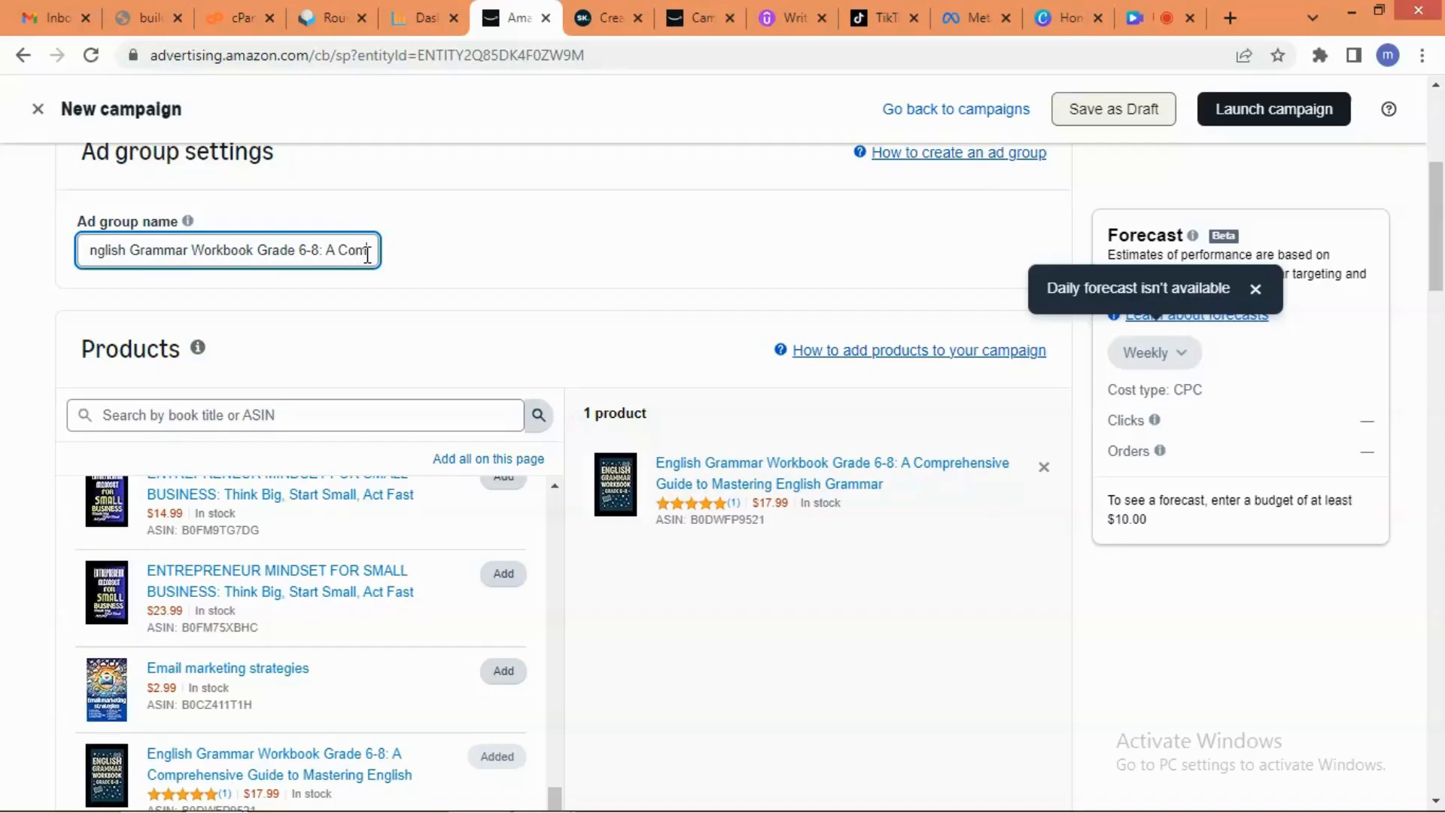
key(Right)
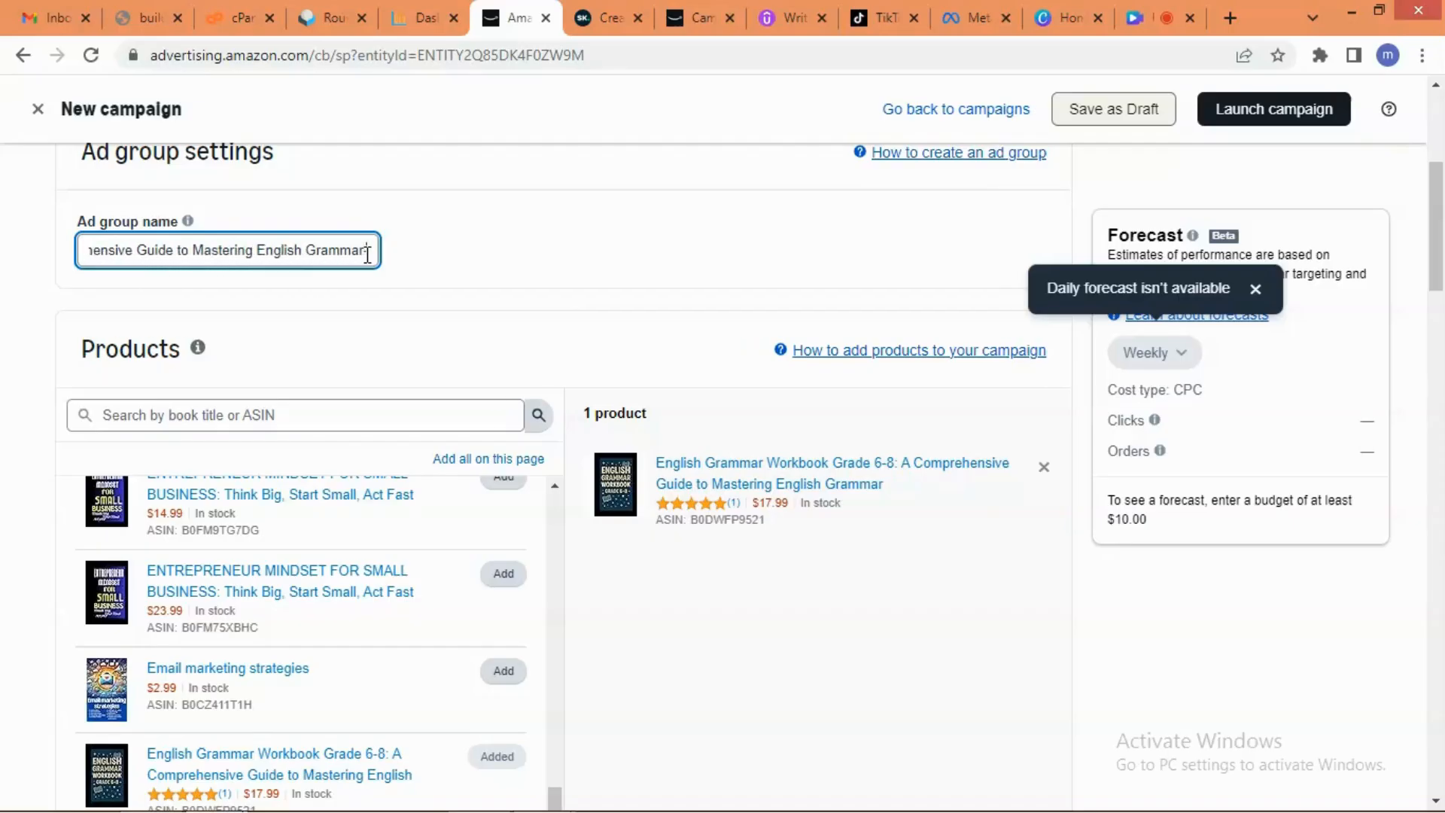
text(-)
right_click(370, 254)
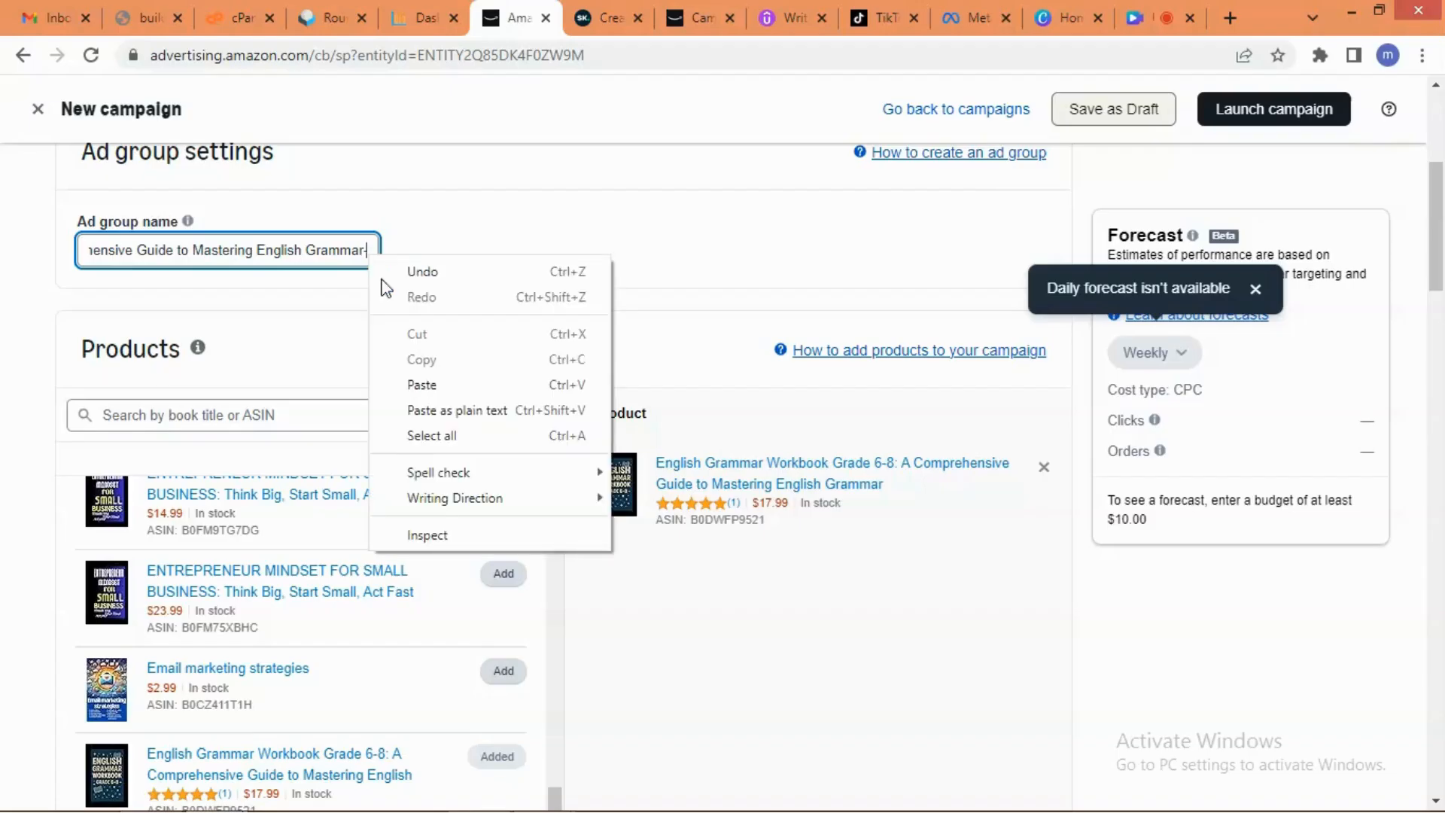
click(413, 384)
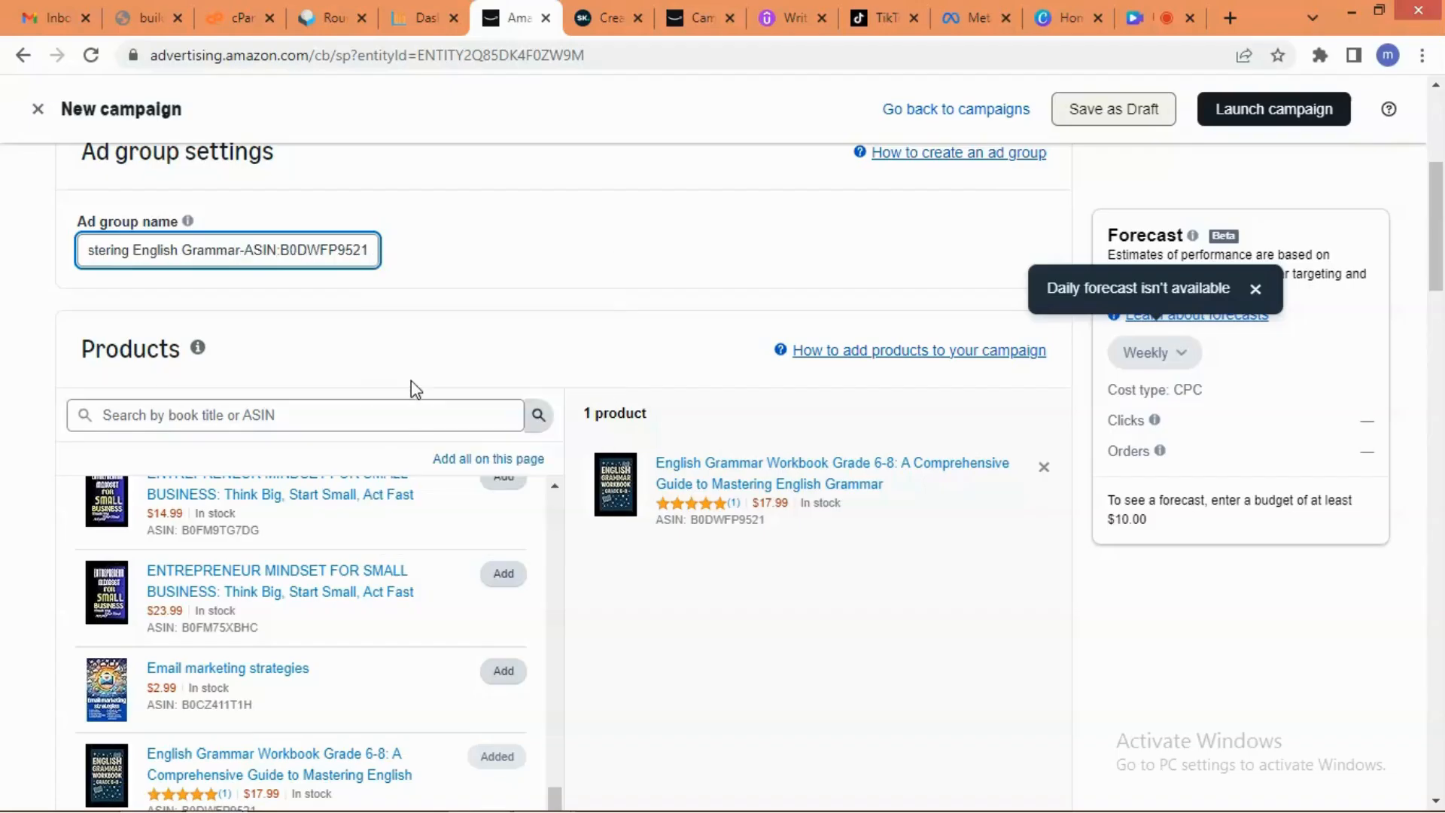
Append "-AUTO-CLOSE" to the end of the ad group name.
text(-)
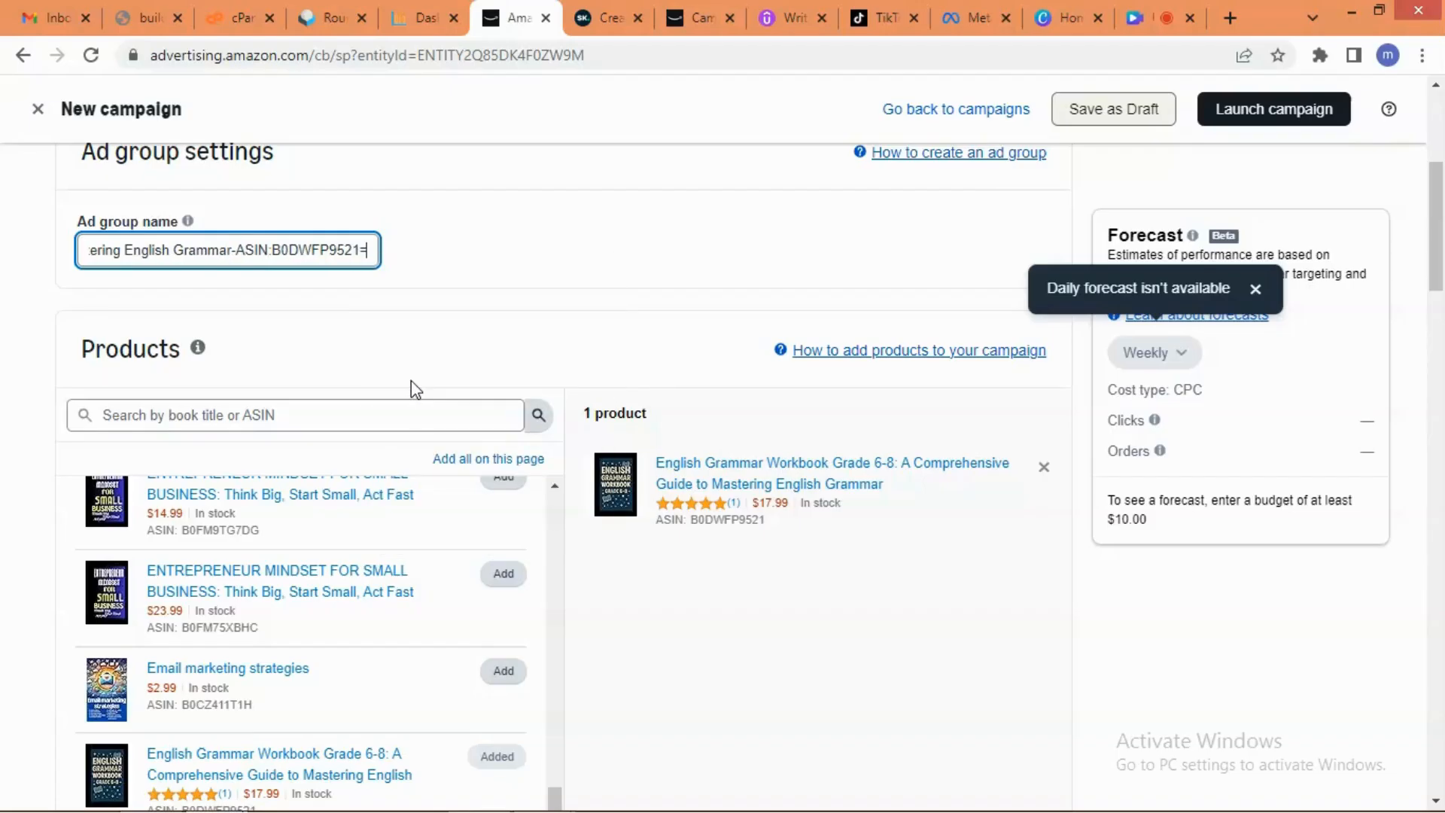
key(BackSpace)
text(0)
key(BackSpace)
text(-)
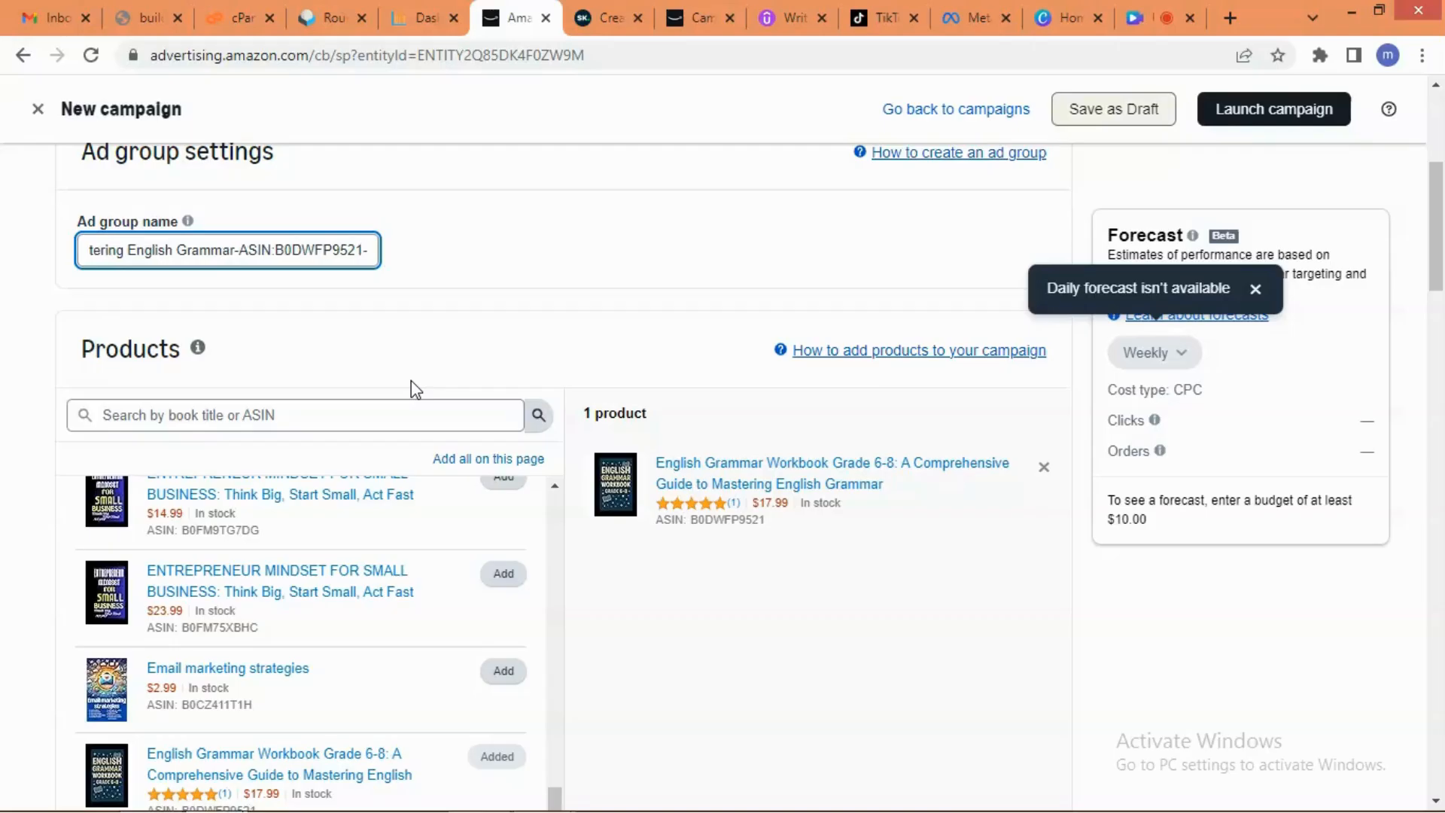
text(A)
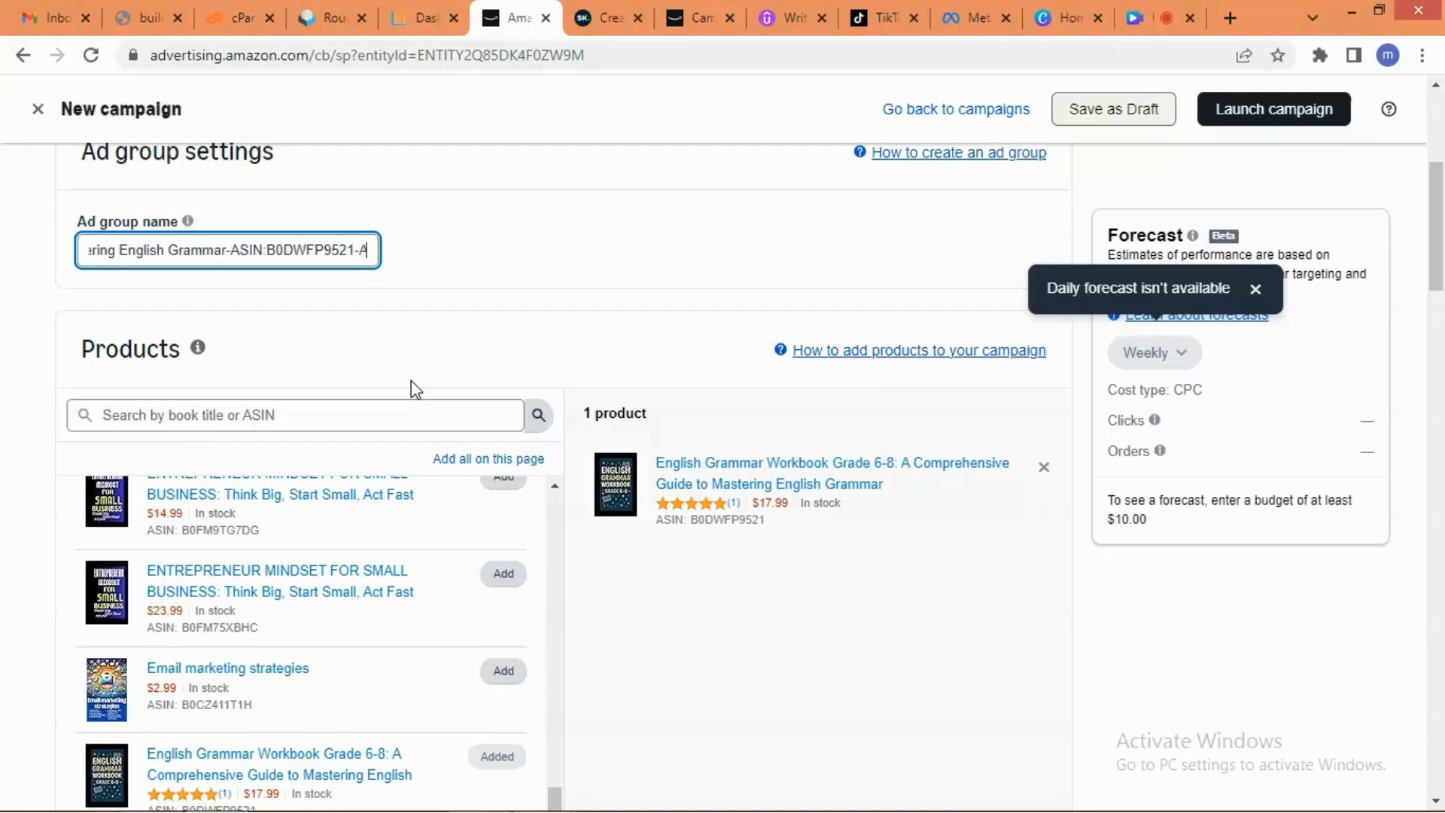
text(UTO)
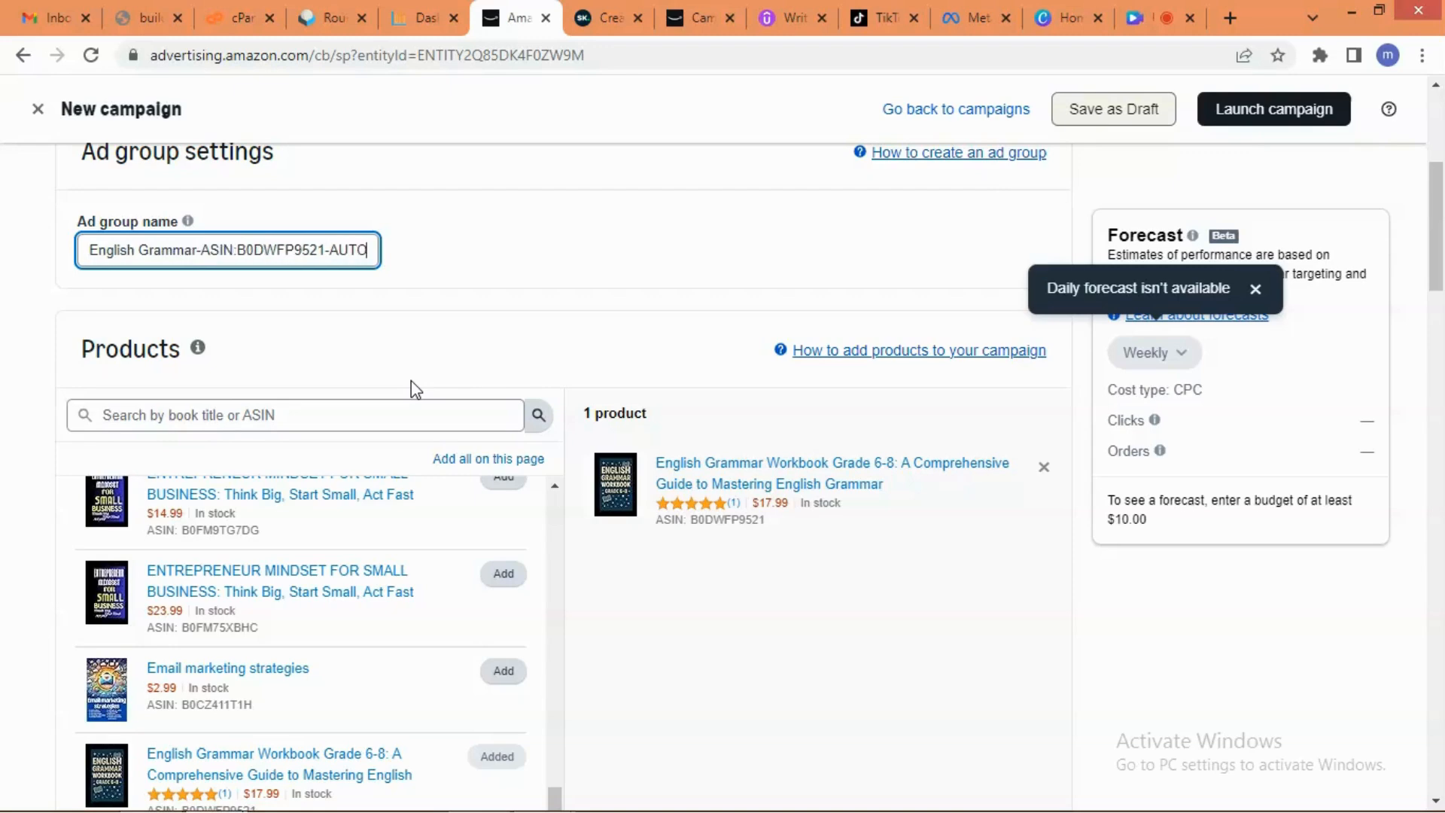
text(-)
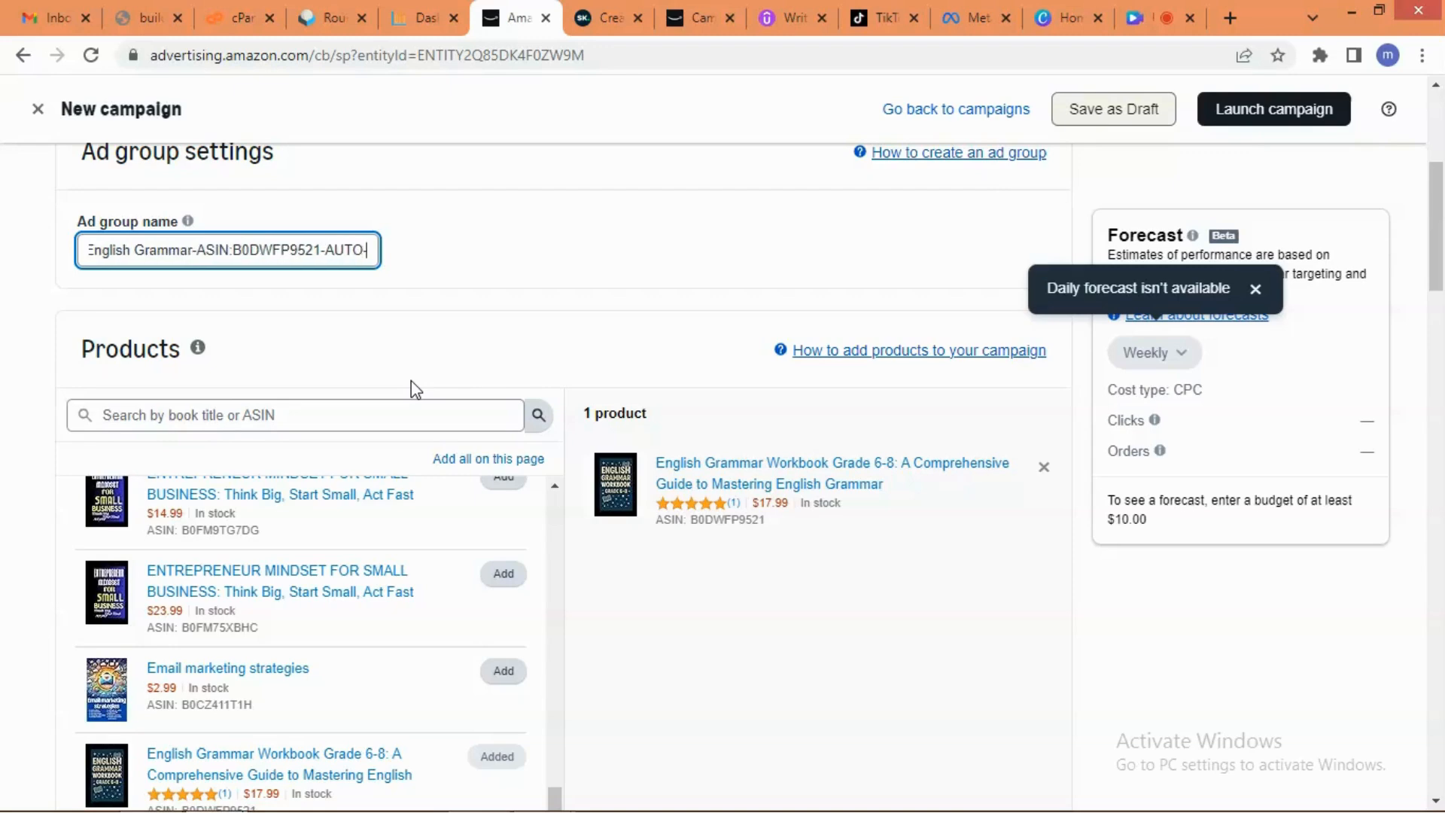
text(CLOSE)
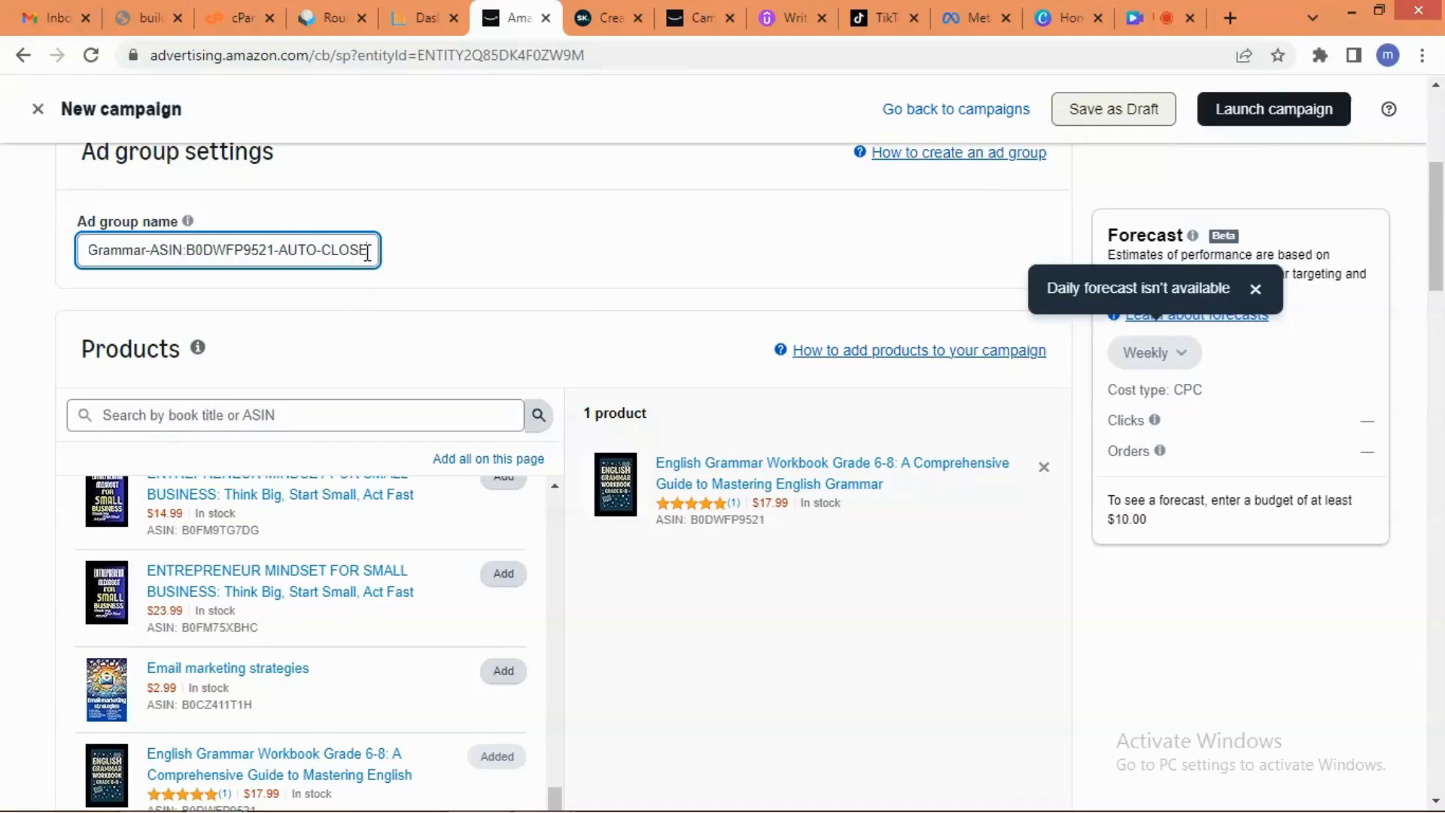
Copy the full ad group name and use it to replace the default campaign name in the campaign settings.
drag(368, 250, 65, 258)
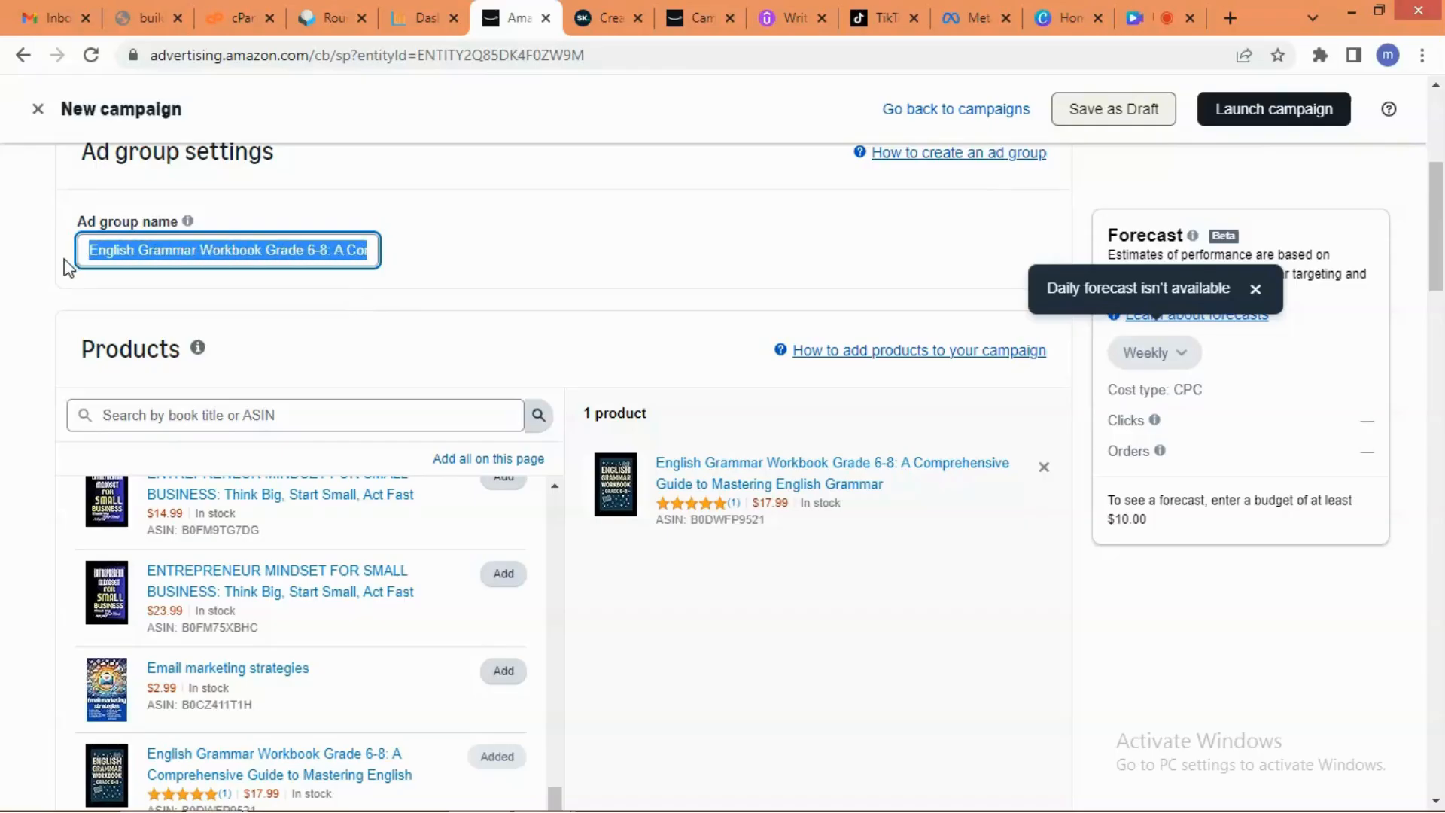
right_click(219, 249)
click(255, 300)
drag(1434, 210, 1437, 606)
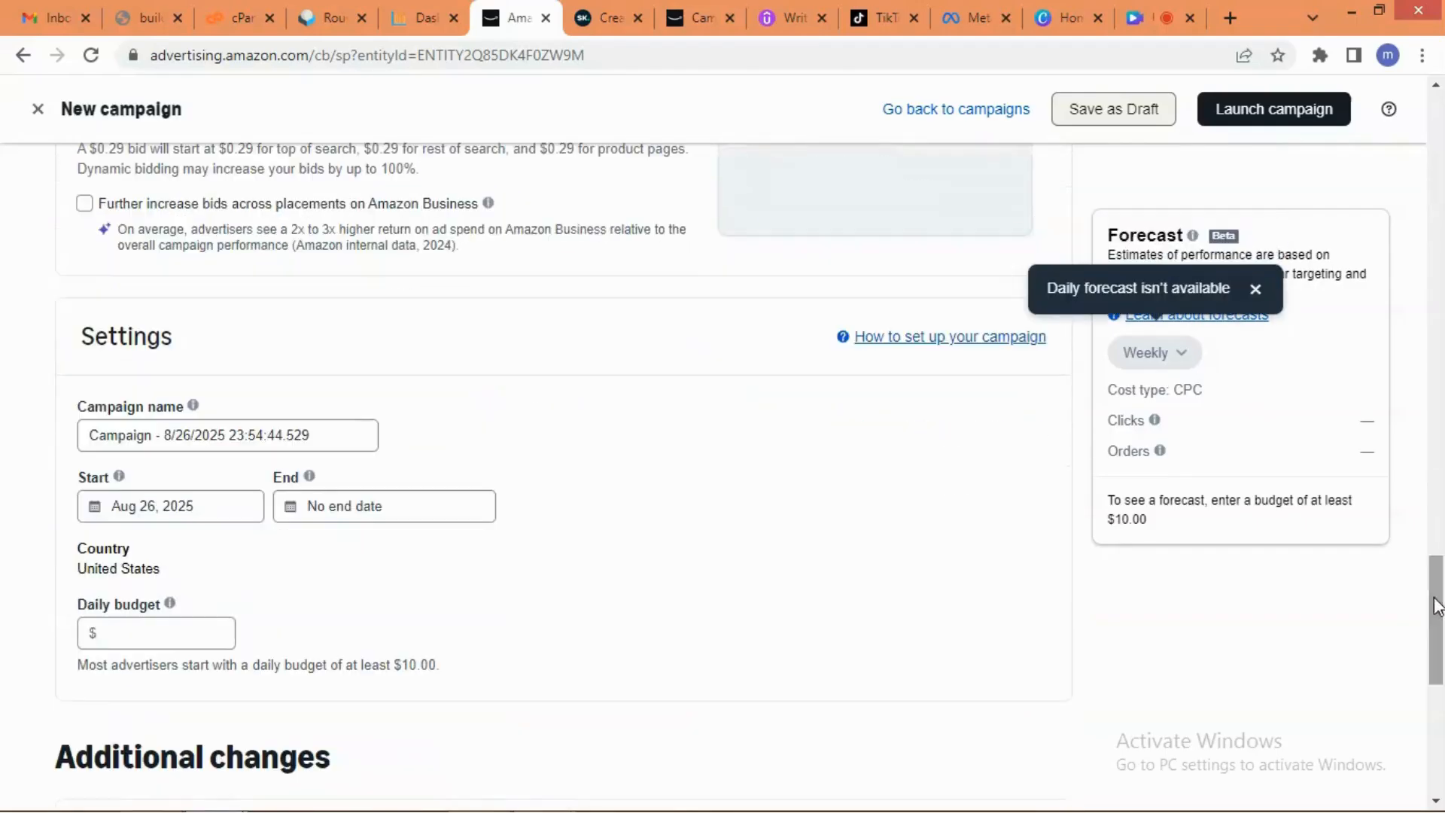
click(343, 440)
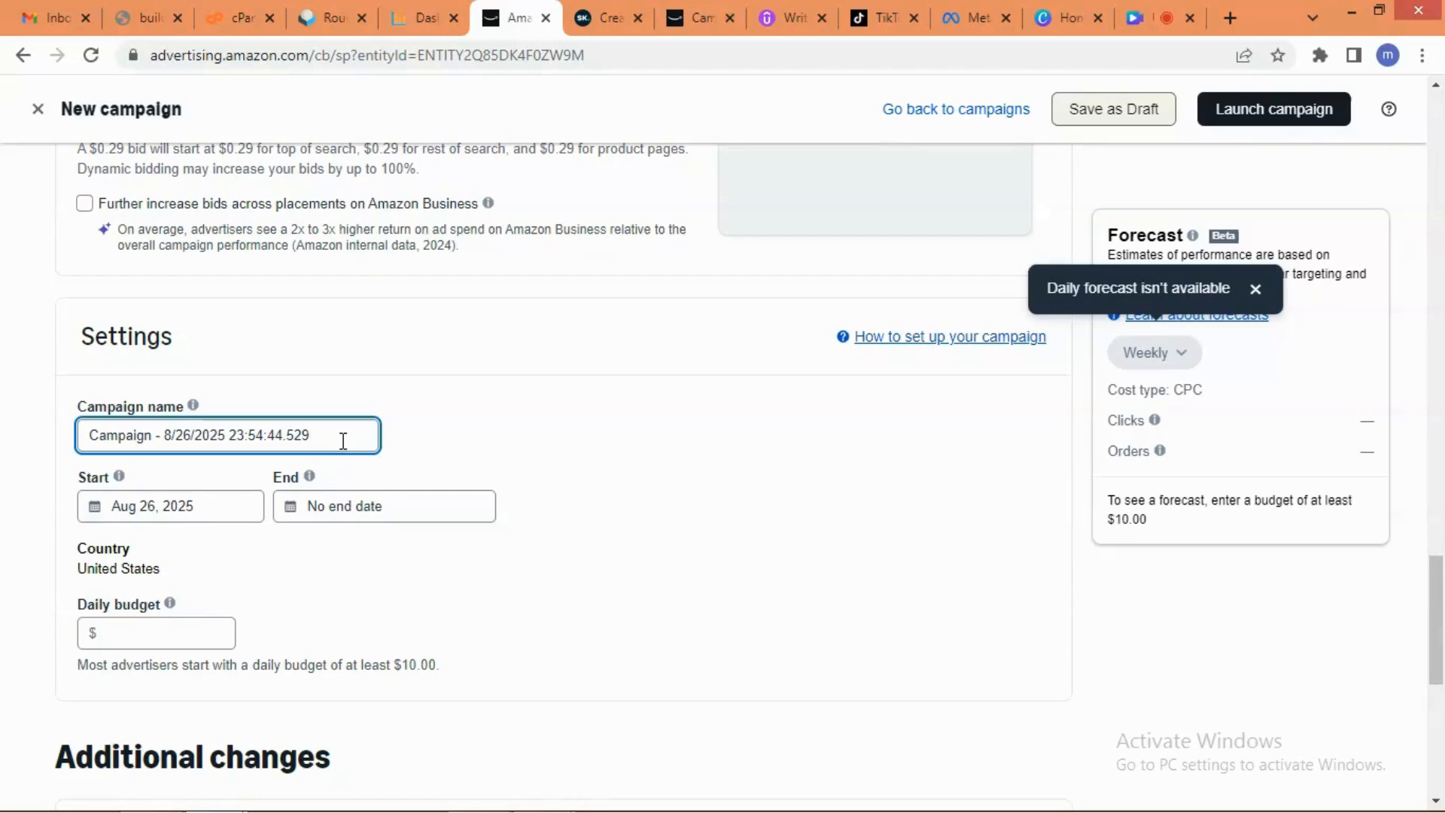
key(BackSpace)
key(BackSpace)
key(BackSpace)
key(BackSpace)
key(BackSpace)
key(BackSpace)
key(BackSpace)
key(BackSpace)
key(BackSpace)
key(BackSpace)
key(BackSpace)
key(BackSpace)
key(BackSpace)
key(BackSpace)
key(BackSpace)
key(BackSpace)
key(BackSpace)
key(BackSpace)
key(BackSpace)
key(BackSpace)
key(BackSpace)
key(BackSpace)
key(BackSpace)
key(BackSpace)
key(BackSpace)
key(BackSpace)
key(BackSpace)
key(BackSpace)
key(BackSpace)
key(BackSpace)
key(BackSpace)
key(BackSpace)
key(BackSpace)
right_click(118, 436)
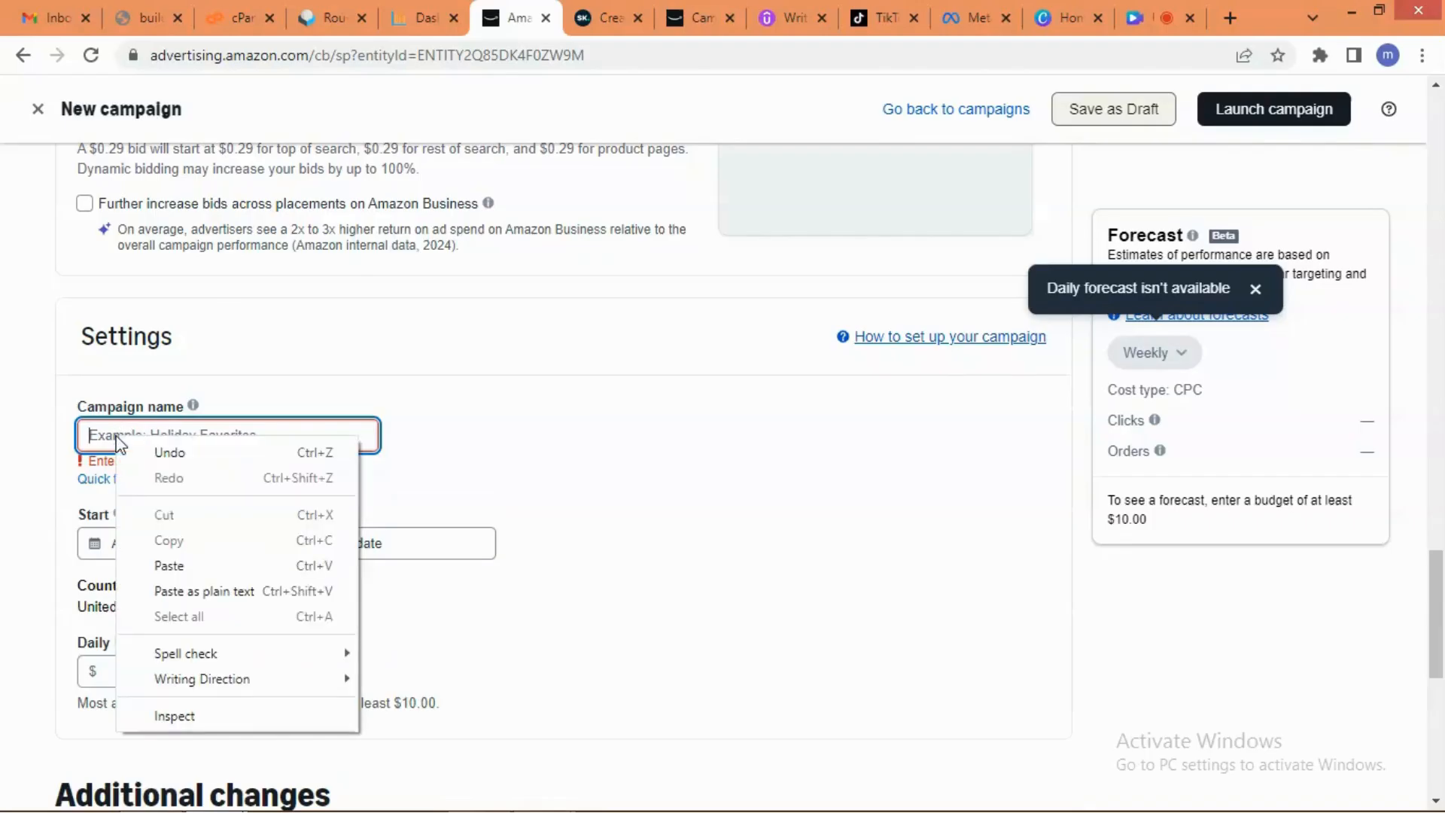
click(167, 566)
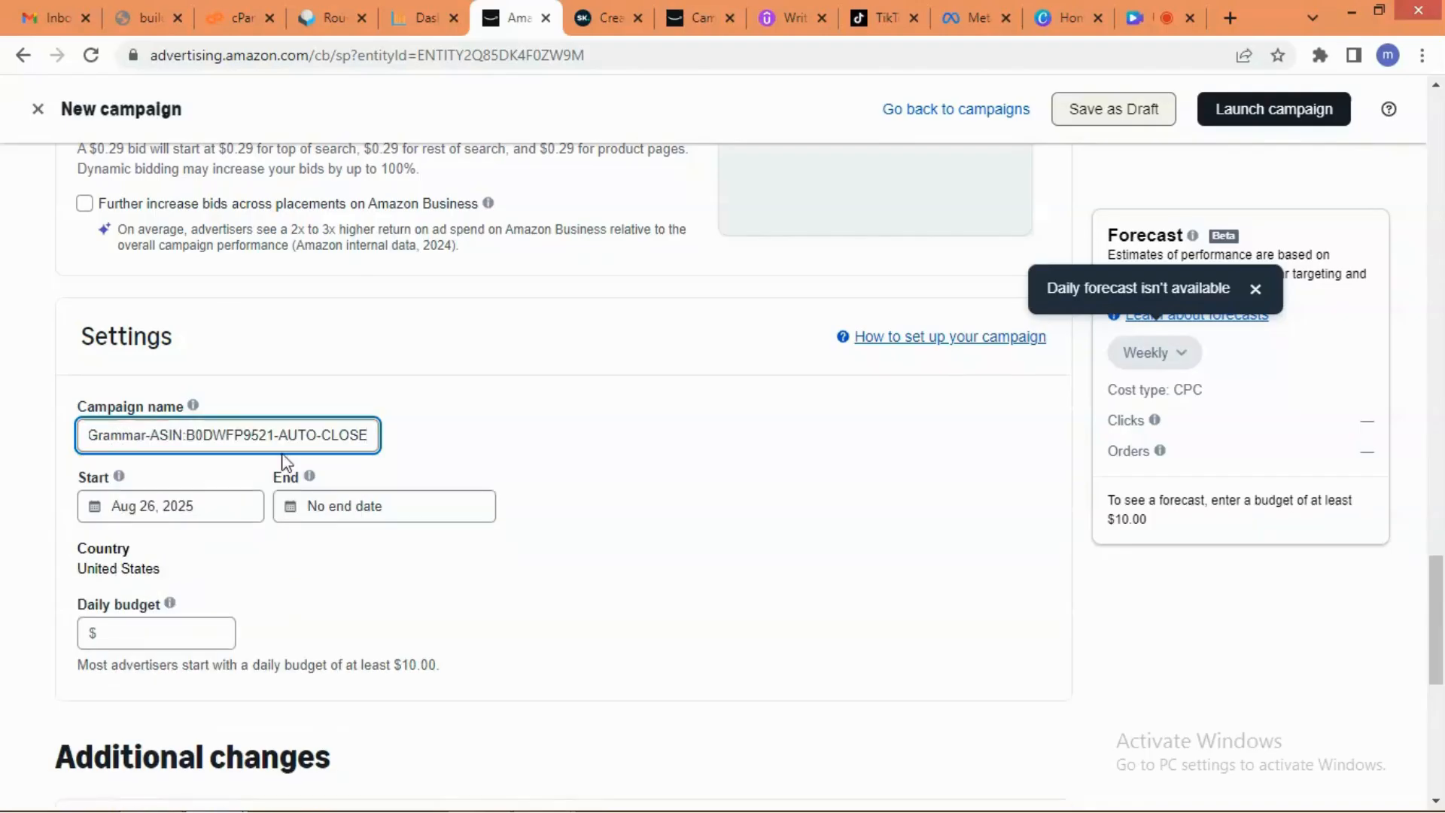
Keep automatic targeting and switch its bidding from a default bid to bids by targeting group.
drag(1427, 609, 1441, 251)
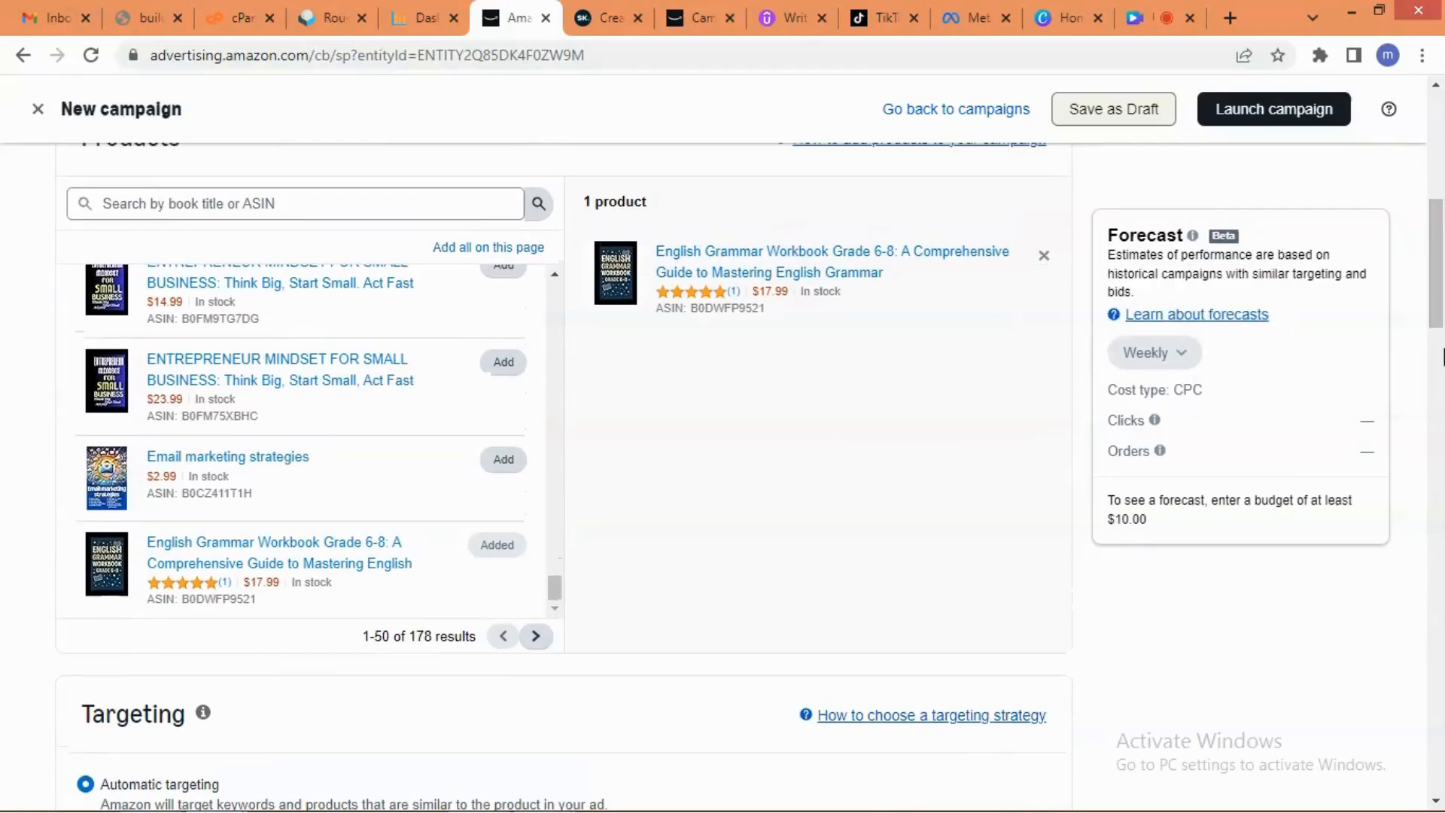
drag(1440, 320, 1440, 389)
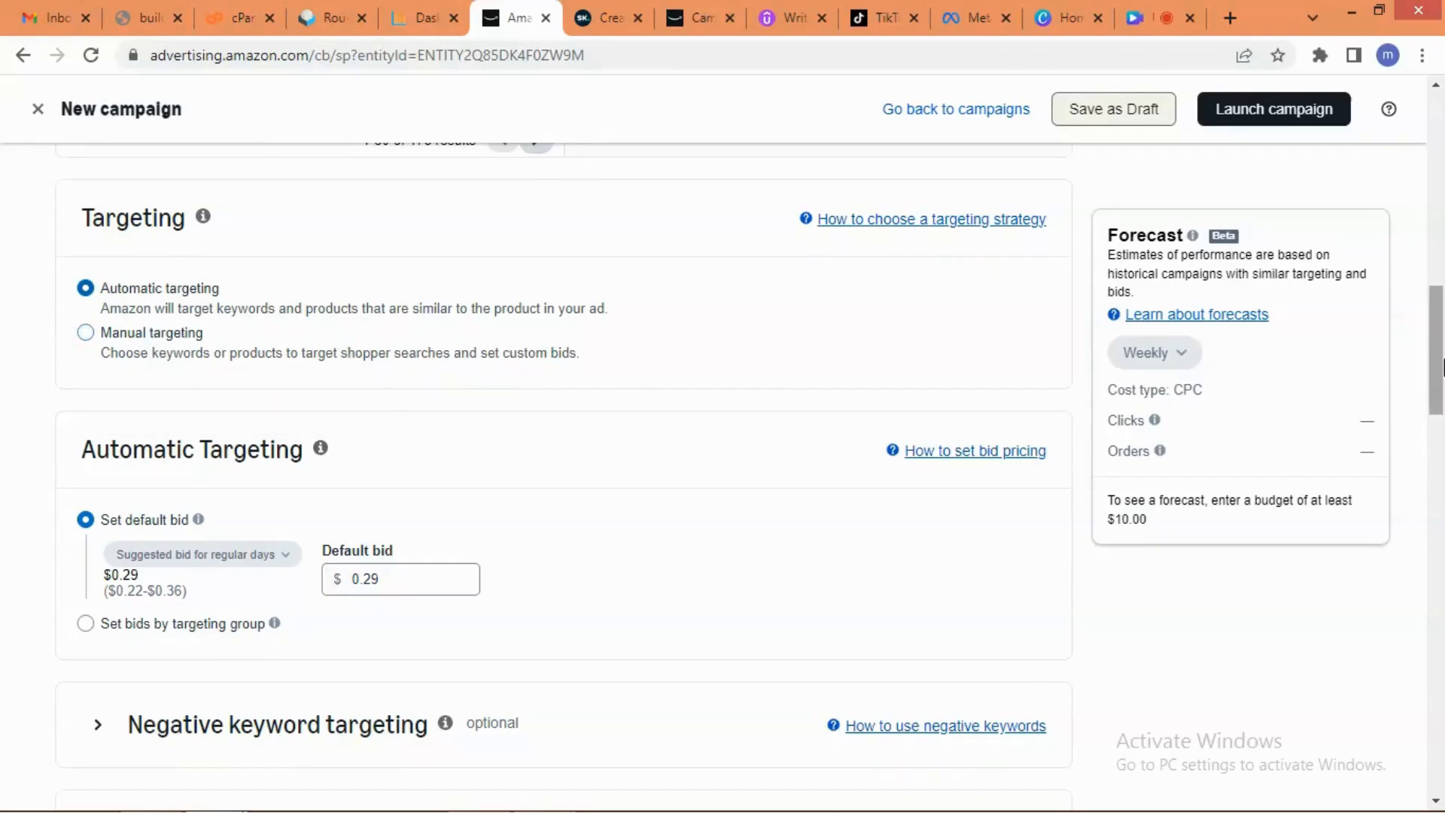
scroll(1442, 367, down, 1)
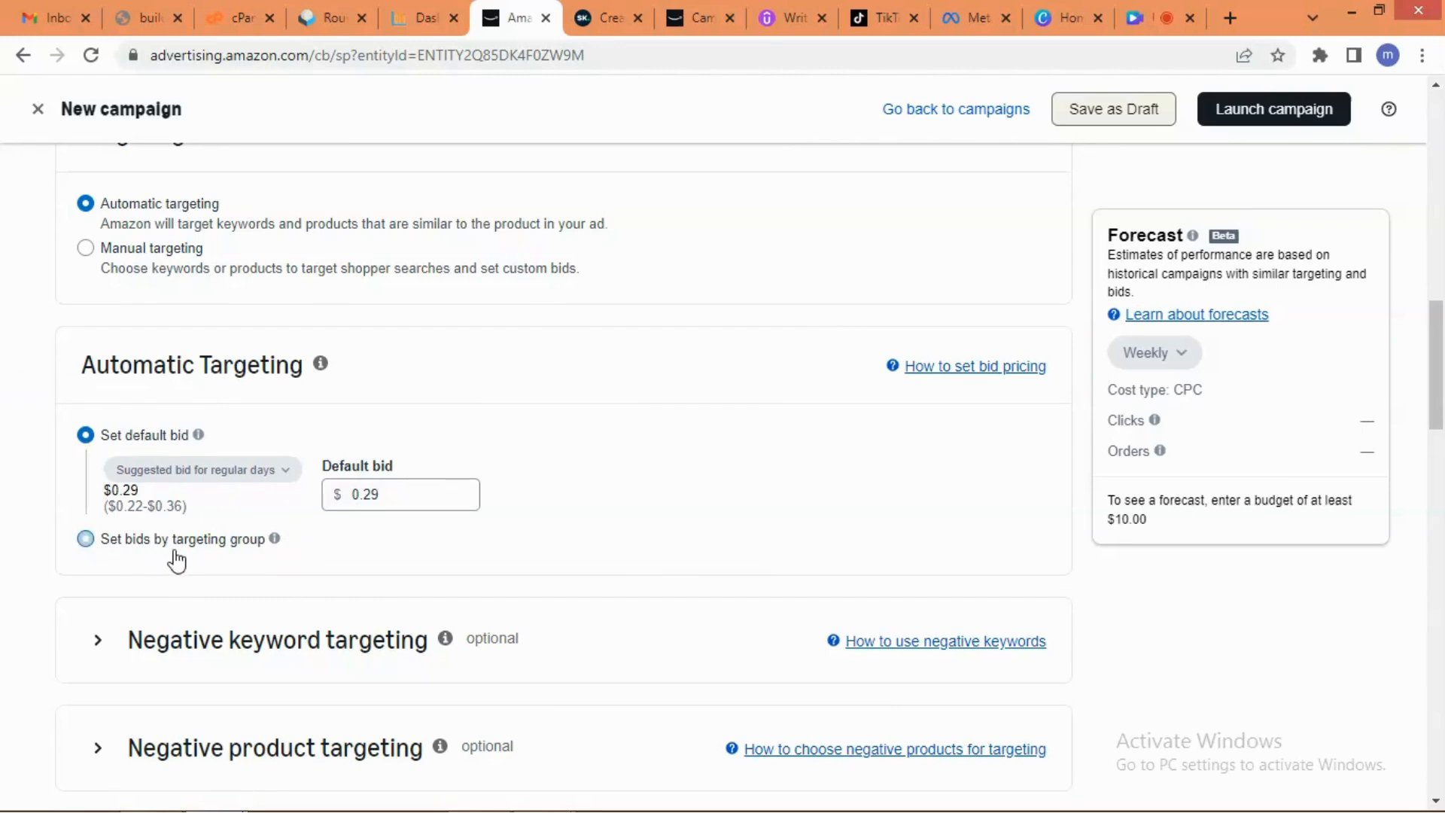
click(86, 538)
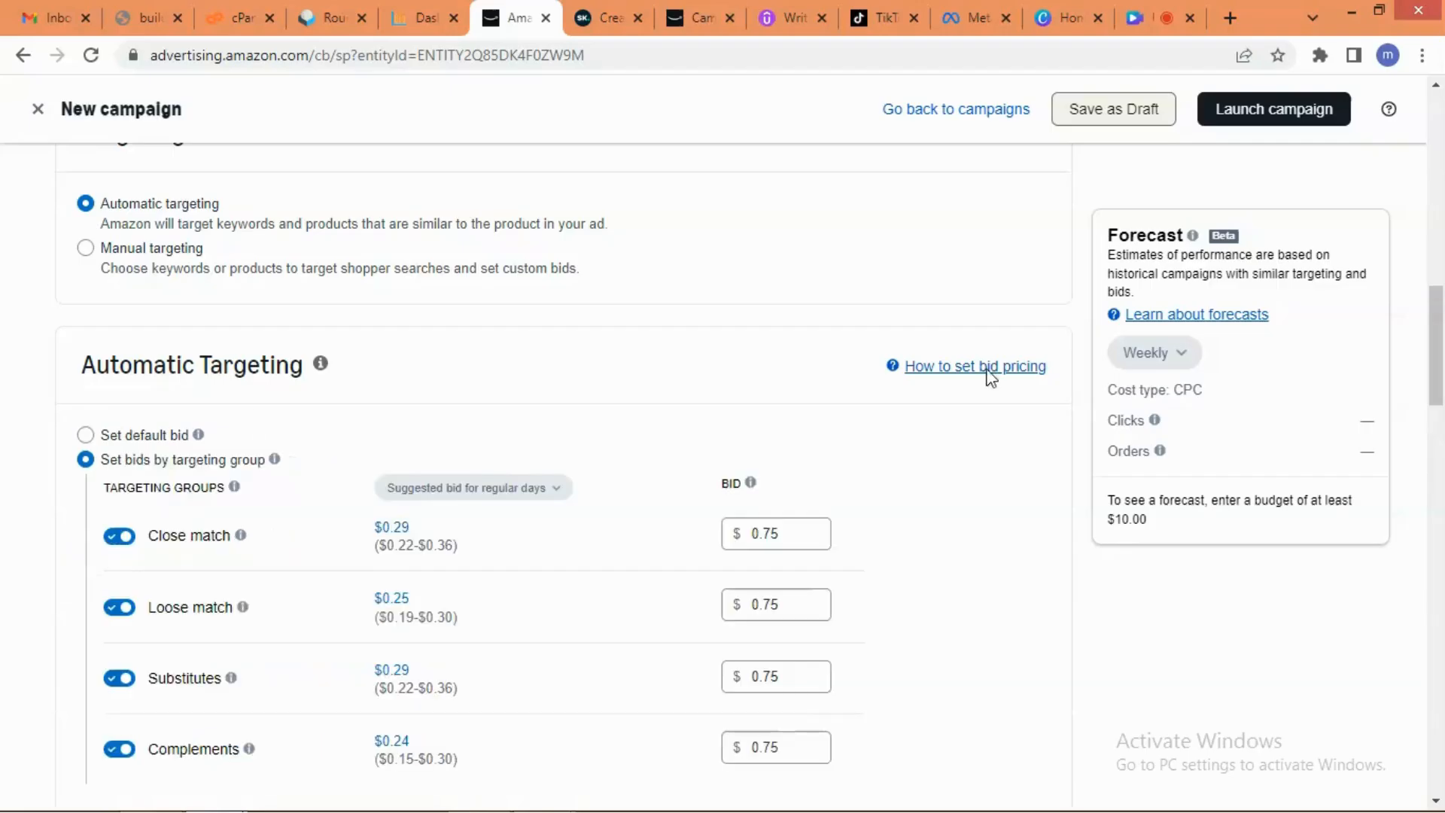
Turn off the Loose match, Substitutes and Complements targeting groups, keeping only Close match active.
scroll(1441, 329, down, 1)
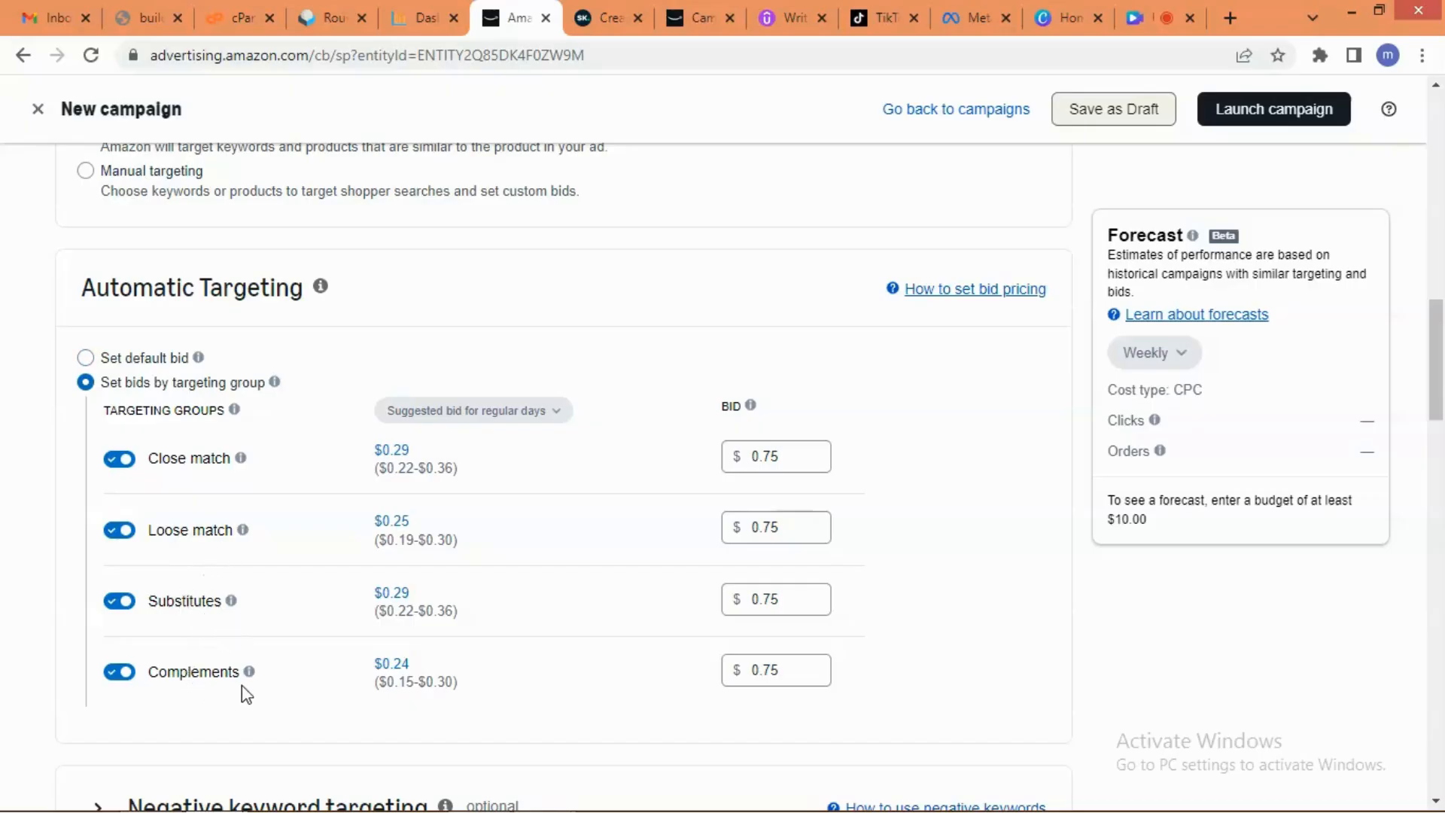
mouse_move(241, 461)
mouse_move(248, 535)
mouse_move(233, 603)
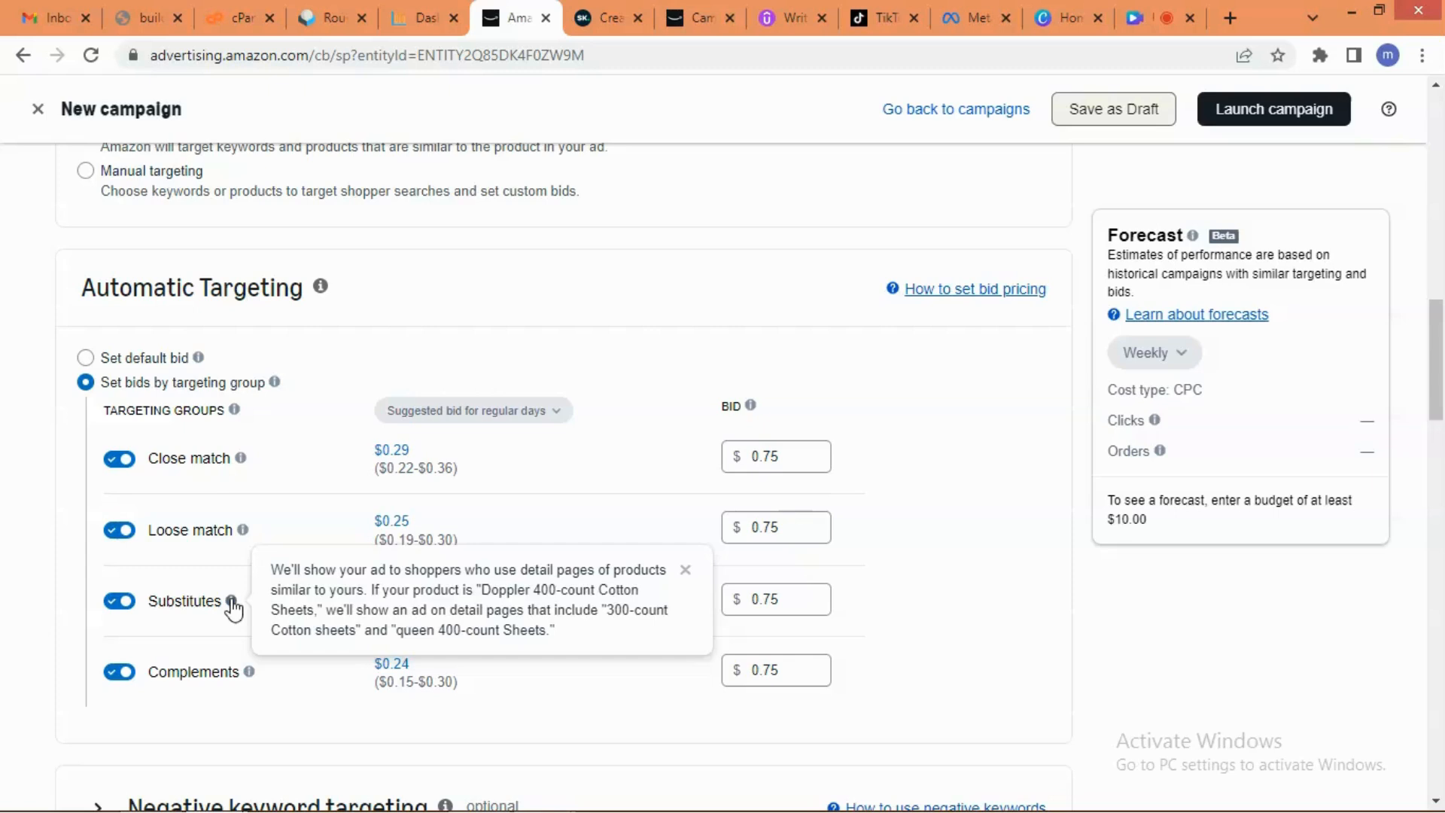
mouse_move(247, 681)
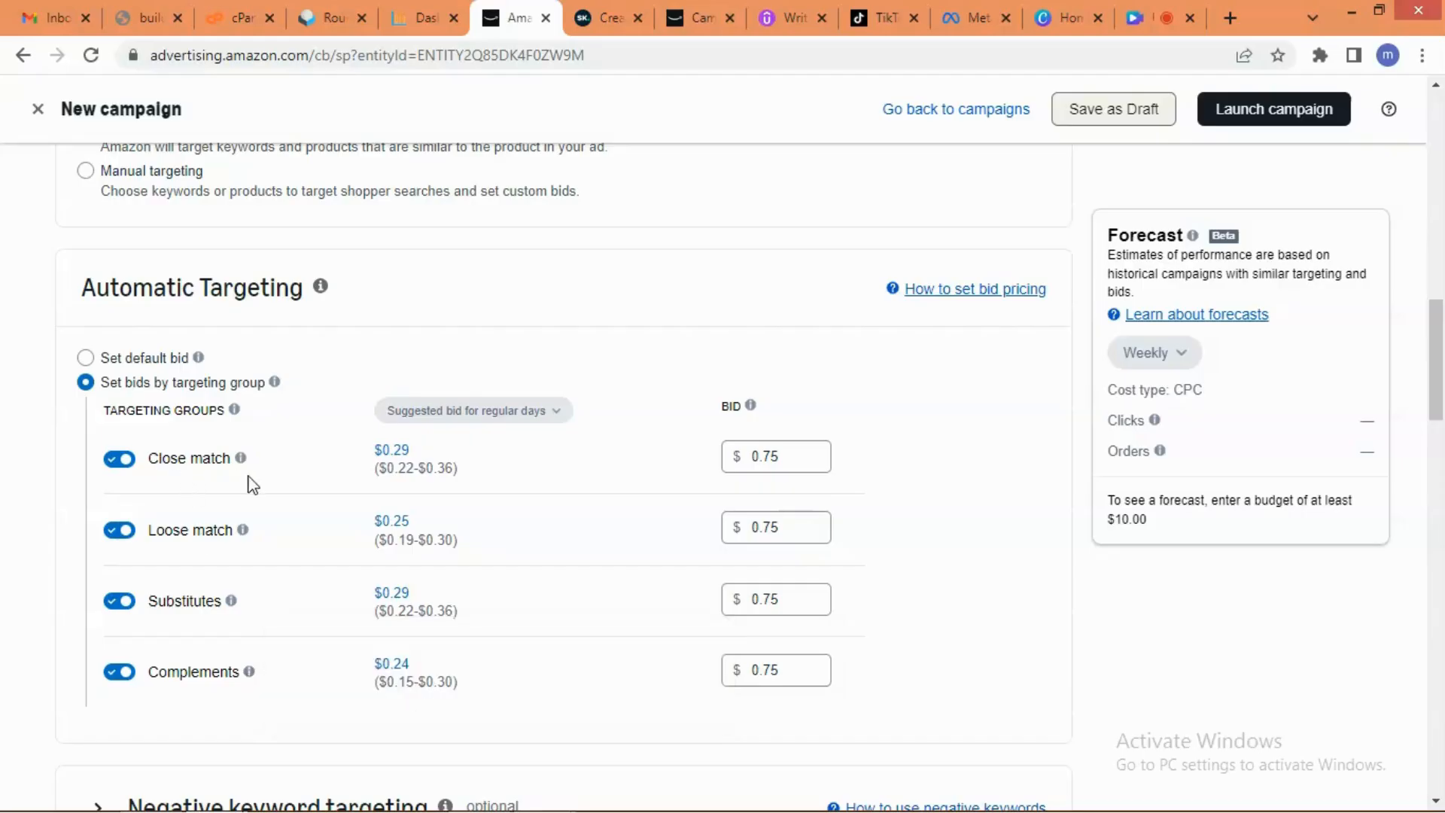
click(128, 534)
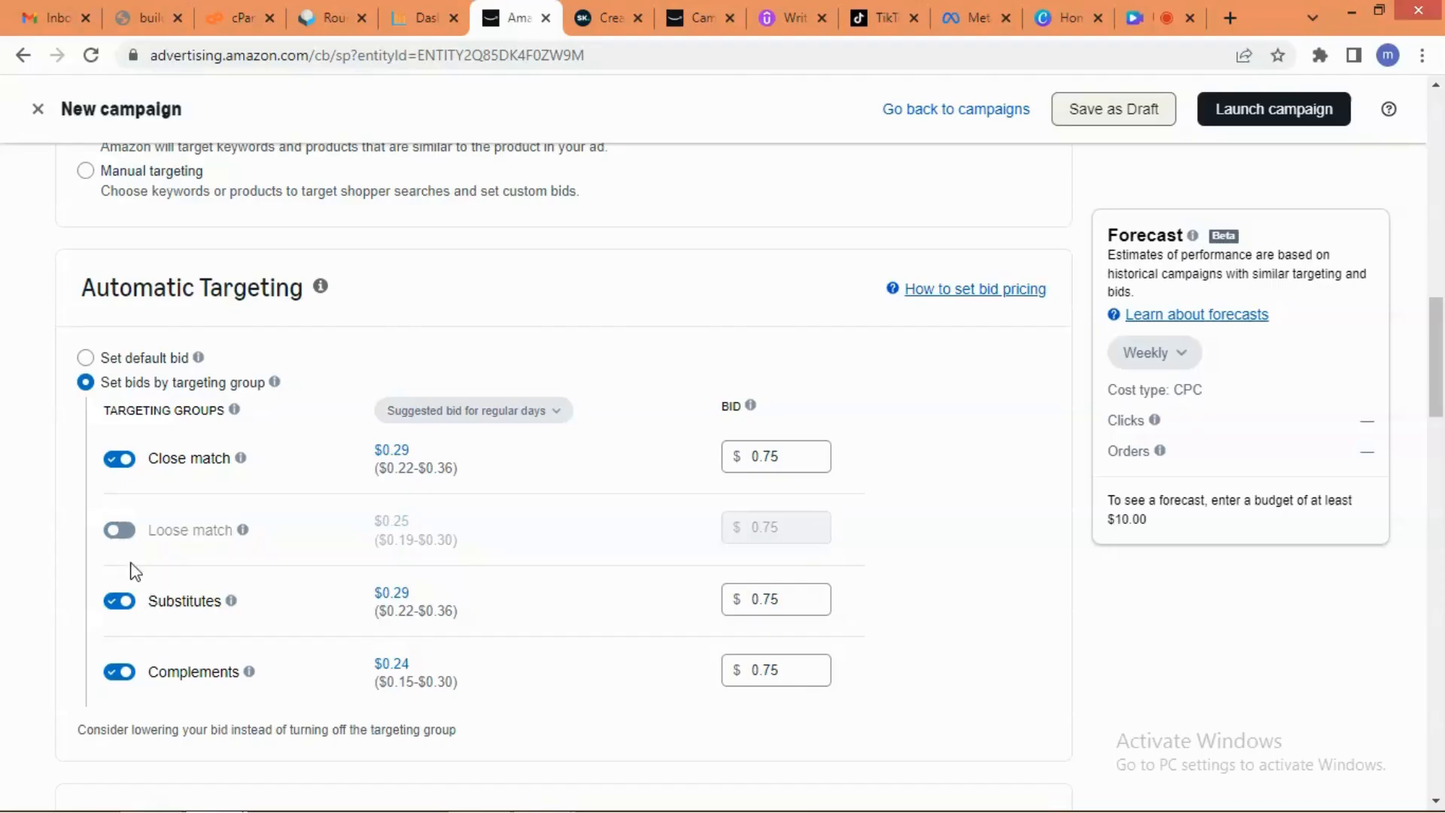
click(122, 602)
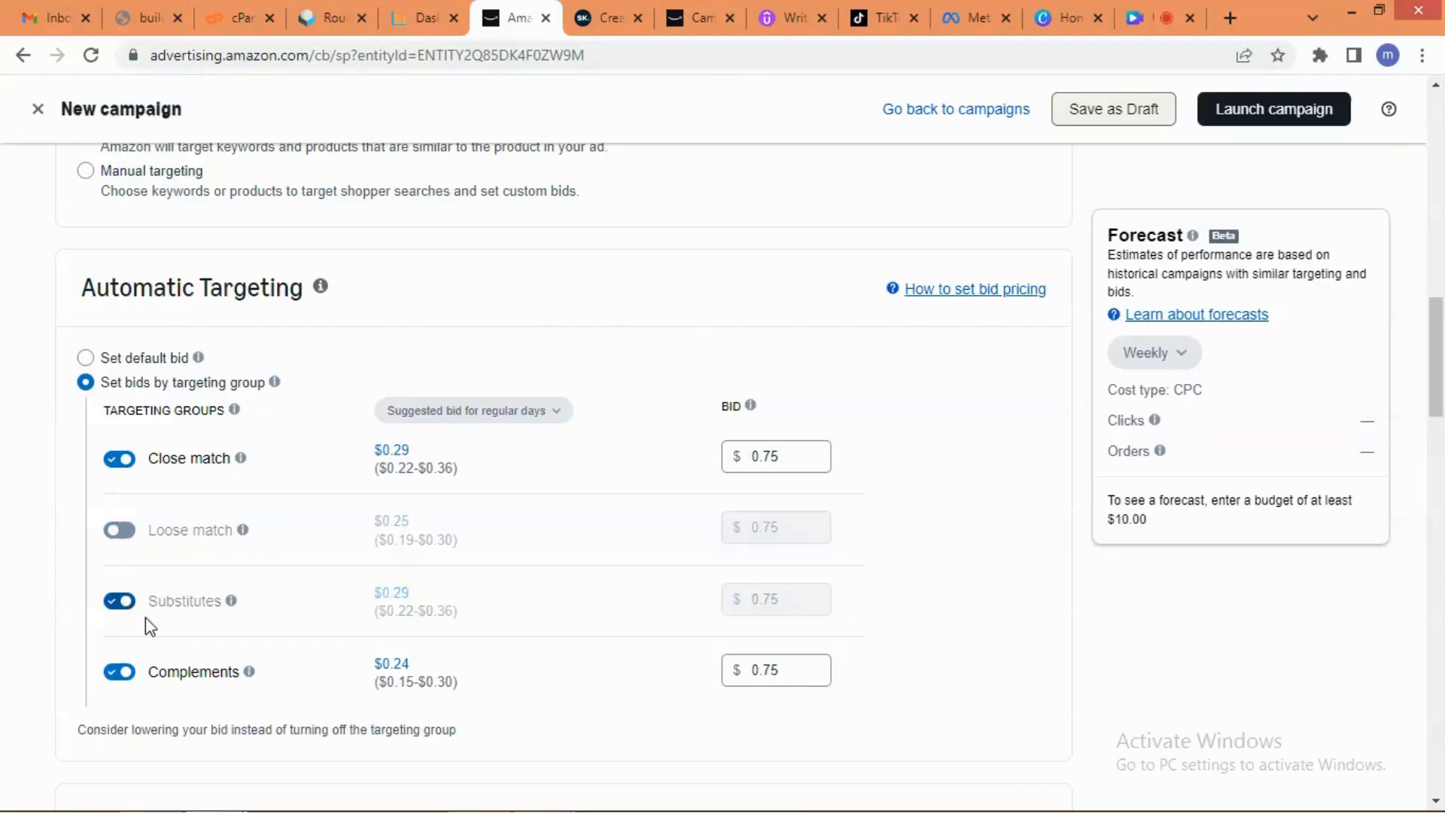
click(128, 672)
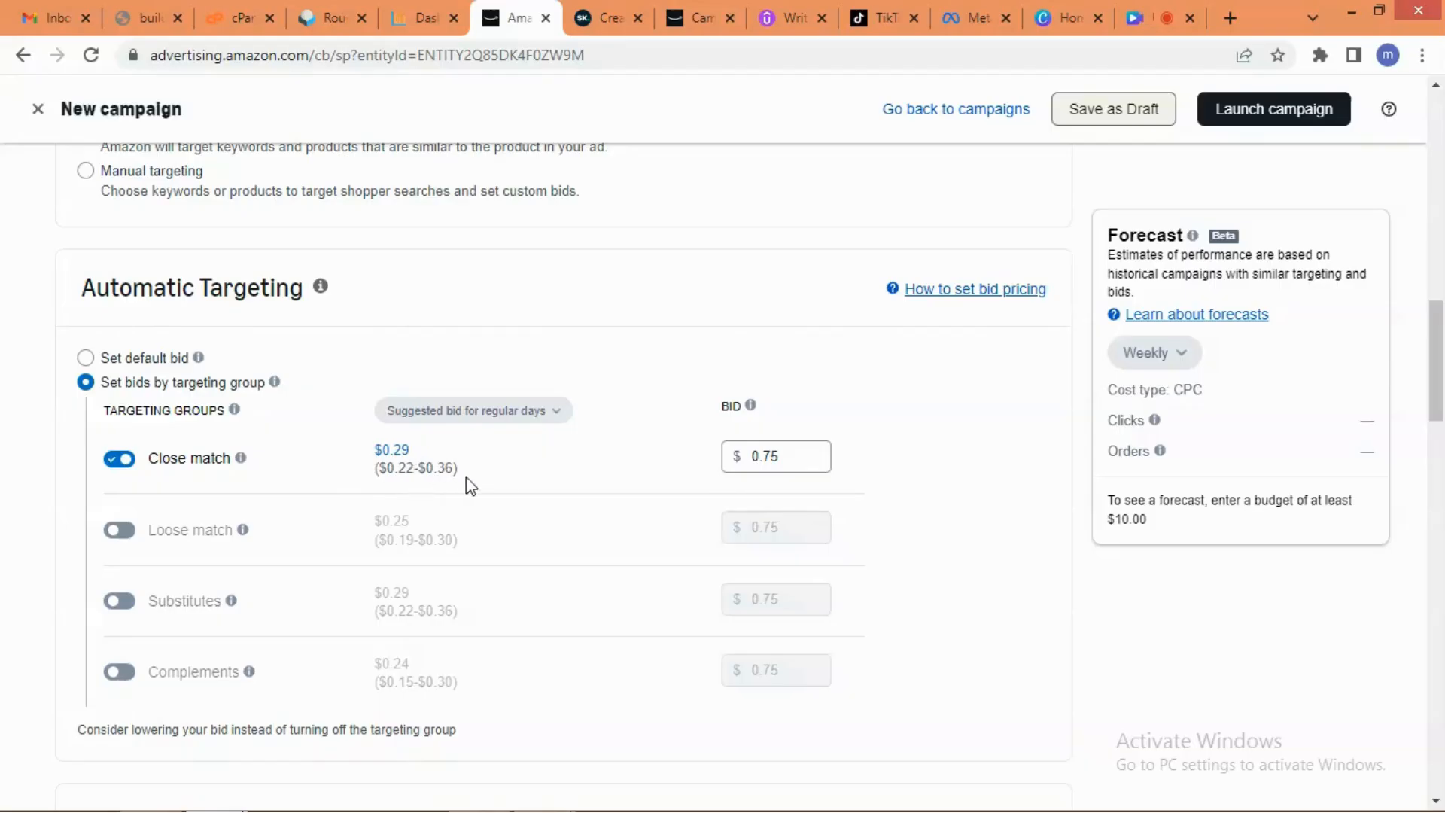
Set the Close match targeting group's bid to $0.22.
click(797, 458)
key(BackSpace)
key(BackSpace)
key(BackSpace)
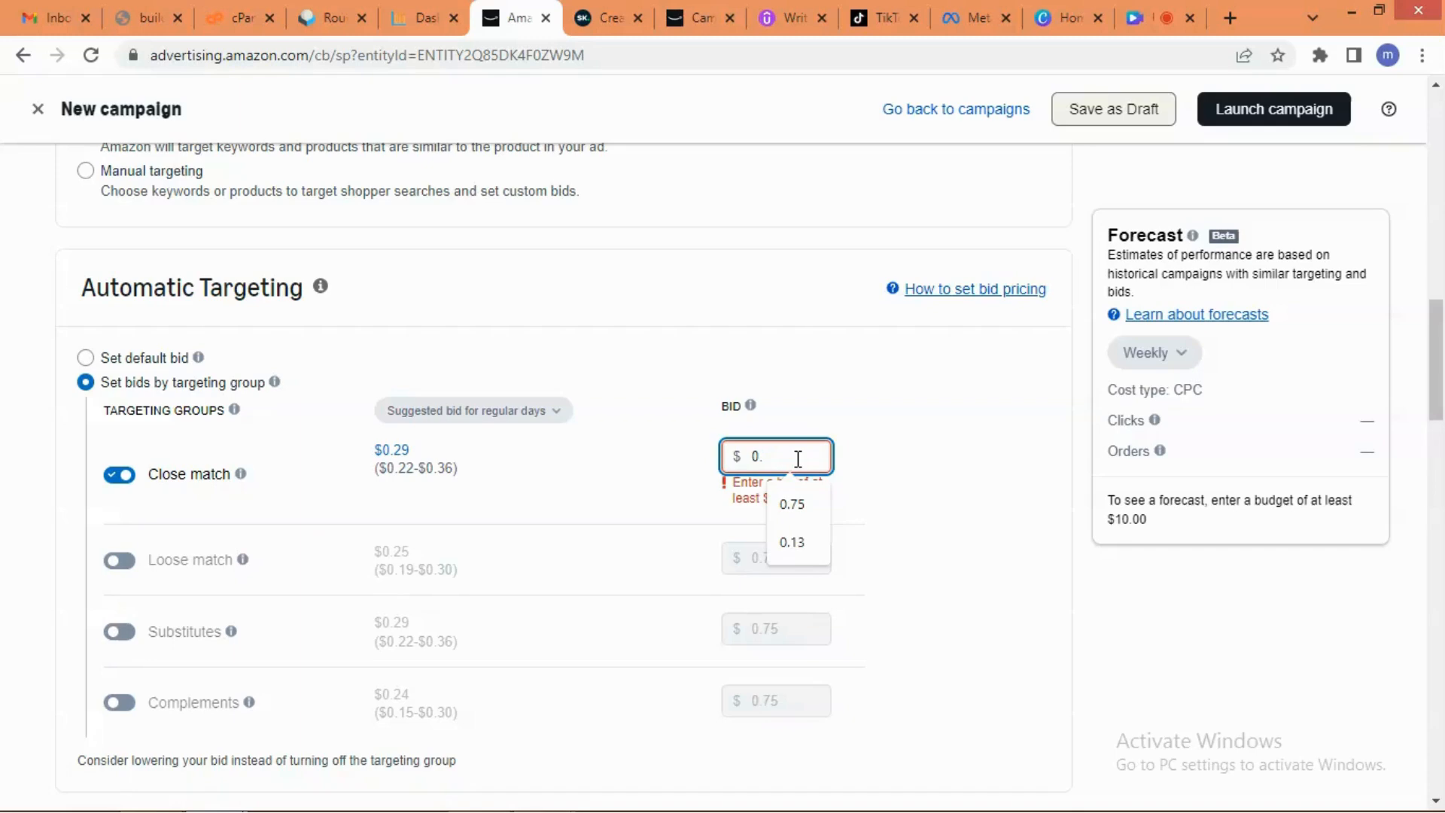
text(22)
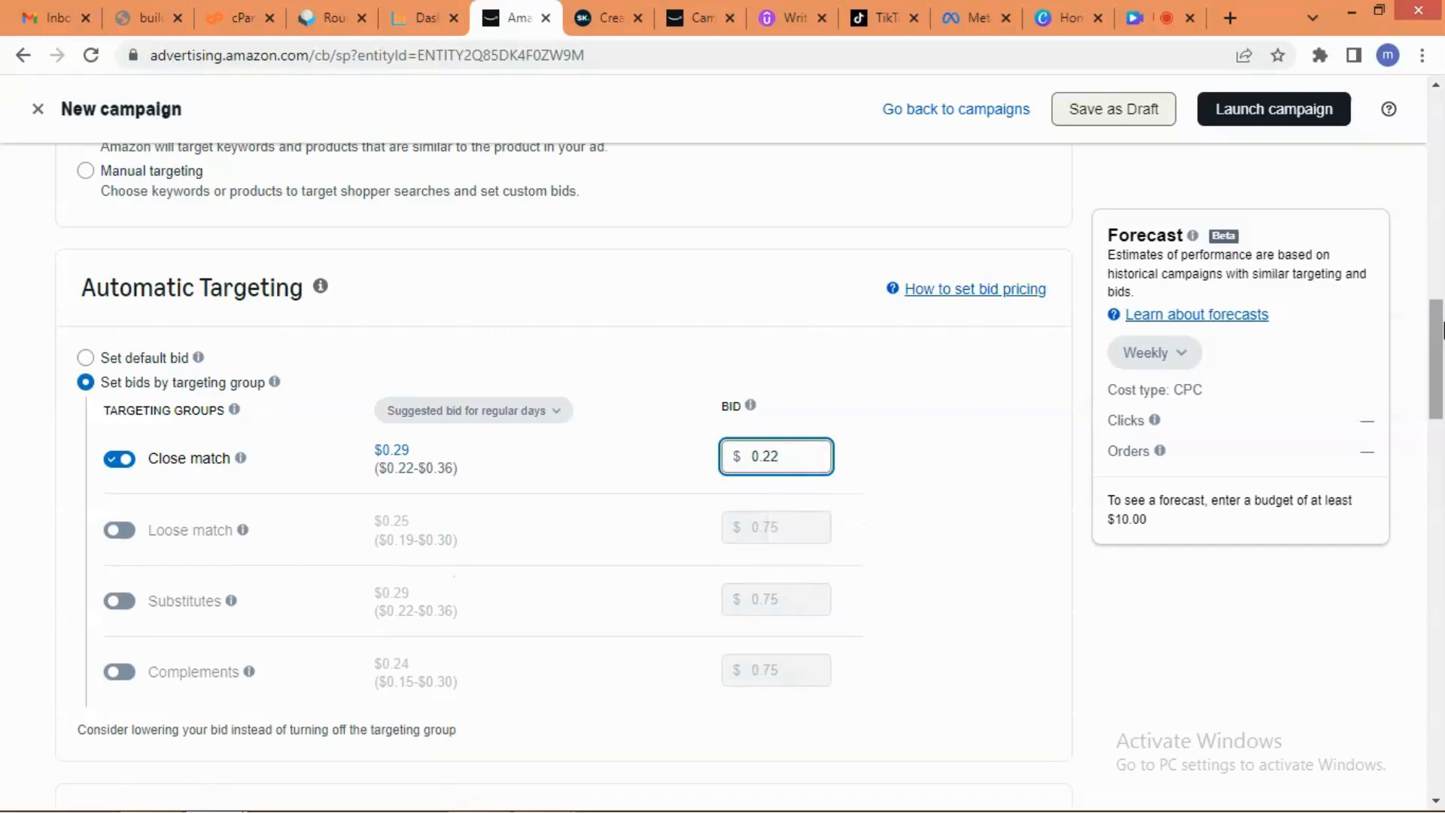
Review the explanations of the campaign bidding strategies and choose Fixed bids.
drag(1440, 345, 1440, 484)
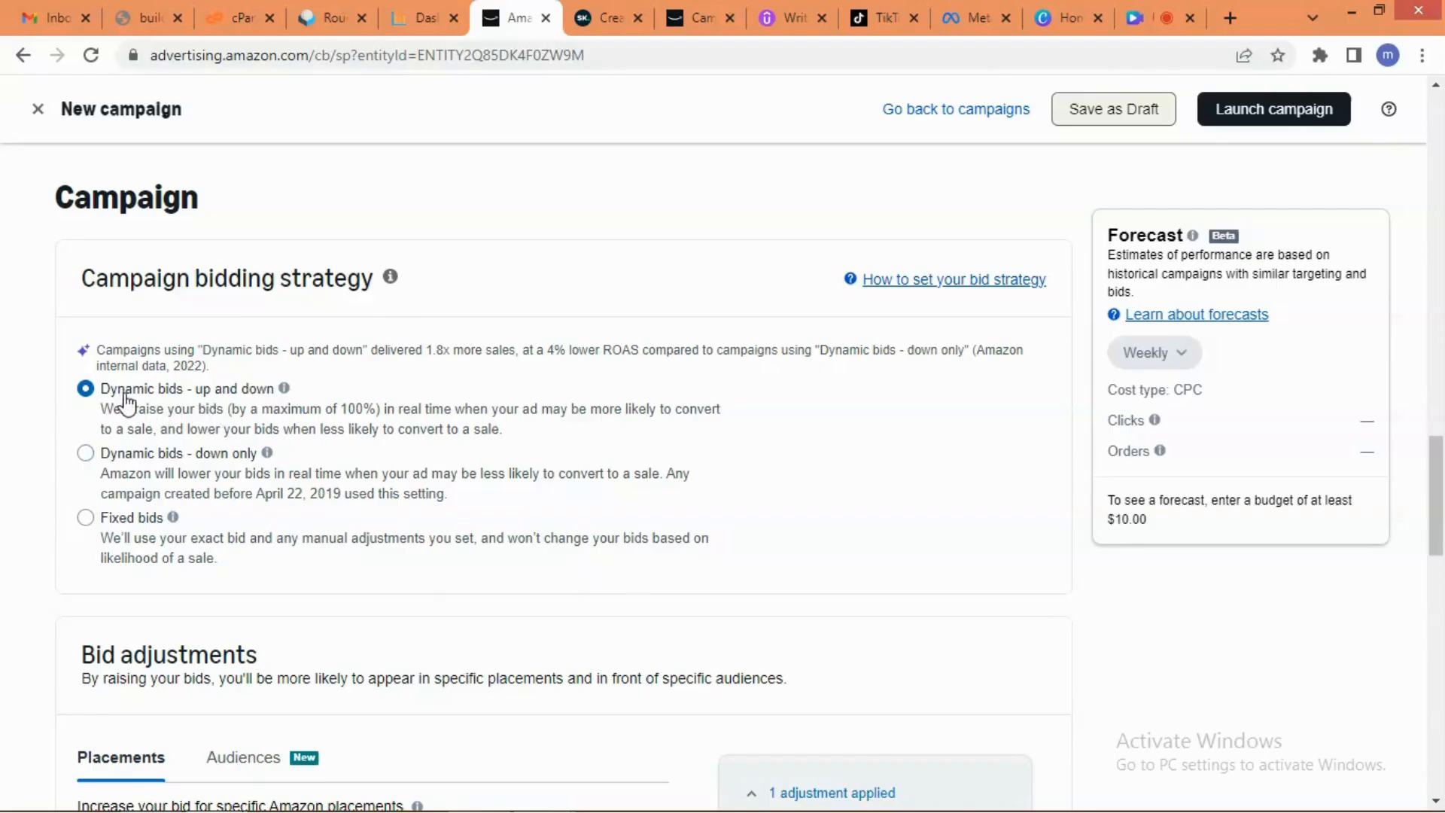
click(284, 388)
mouse_move(269, 459)
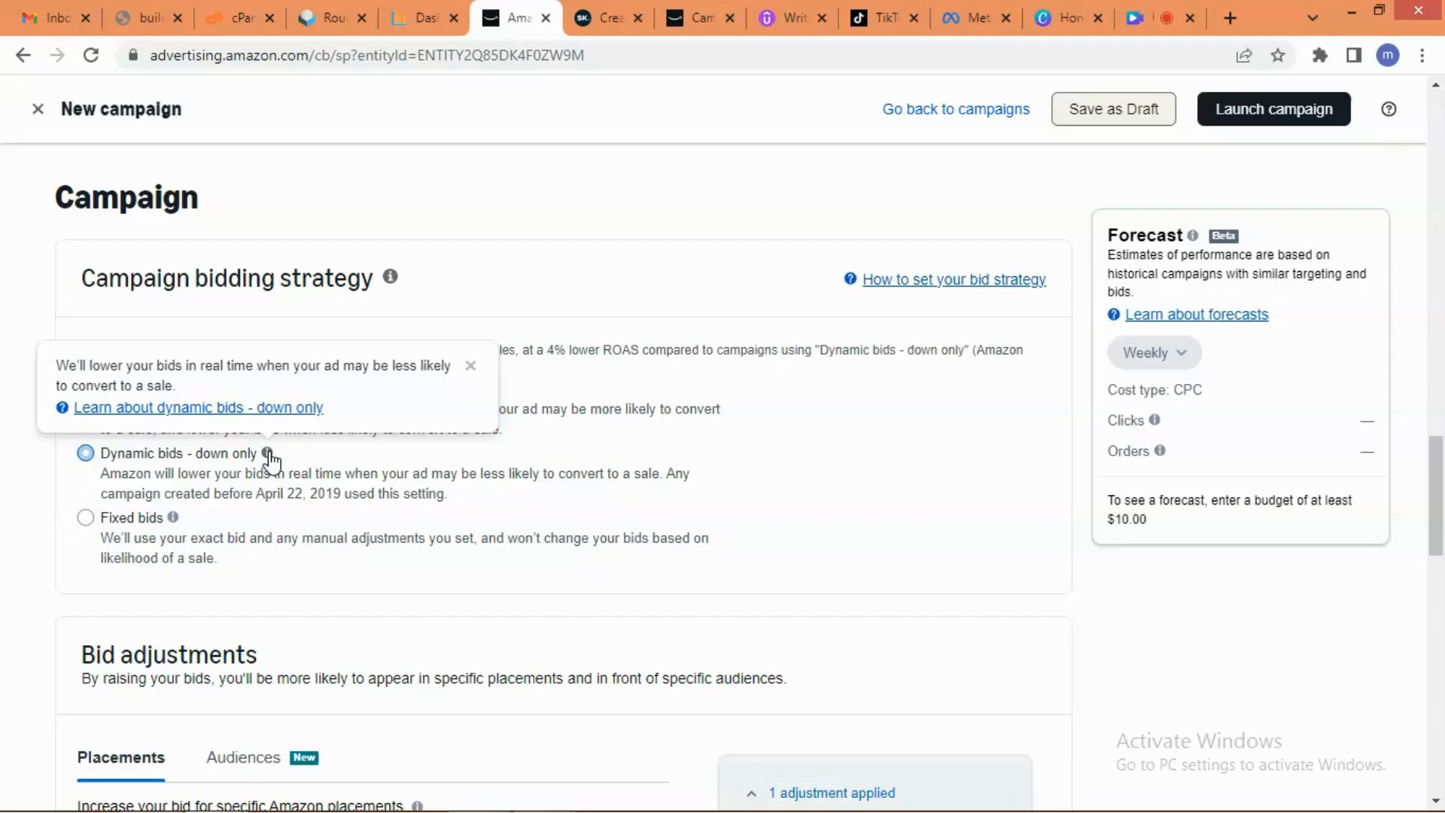
mouse_move(170, 519)
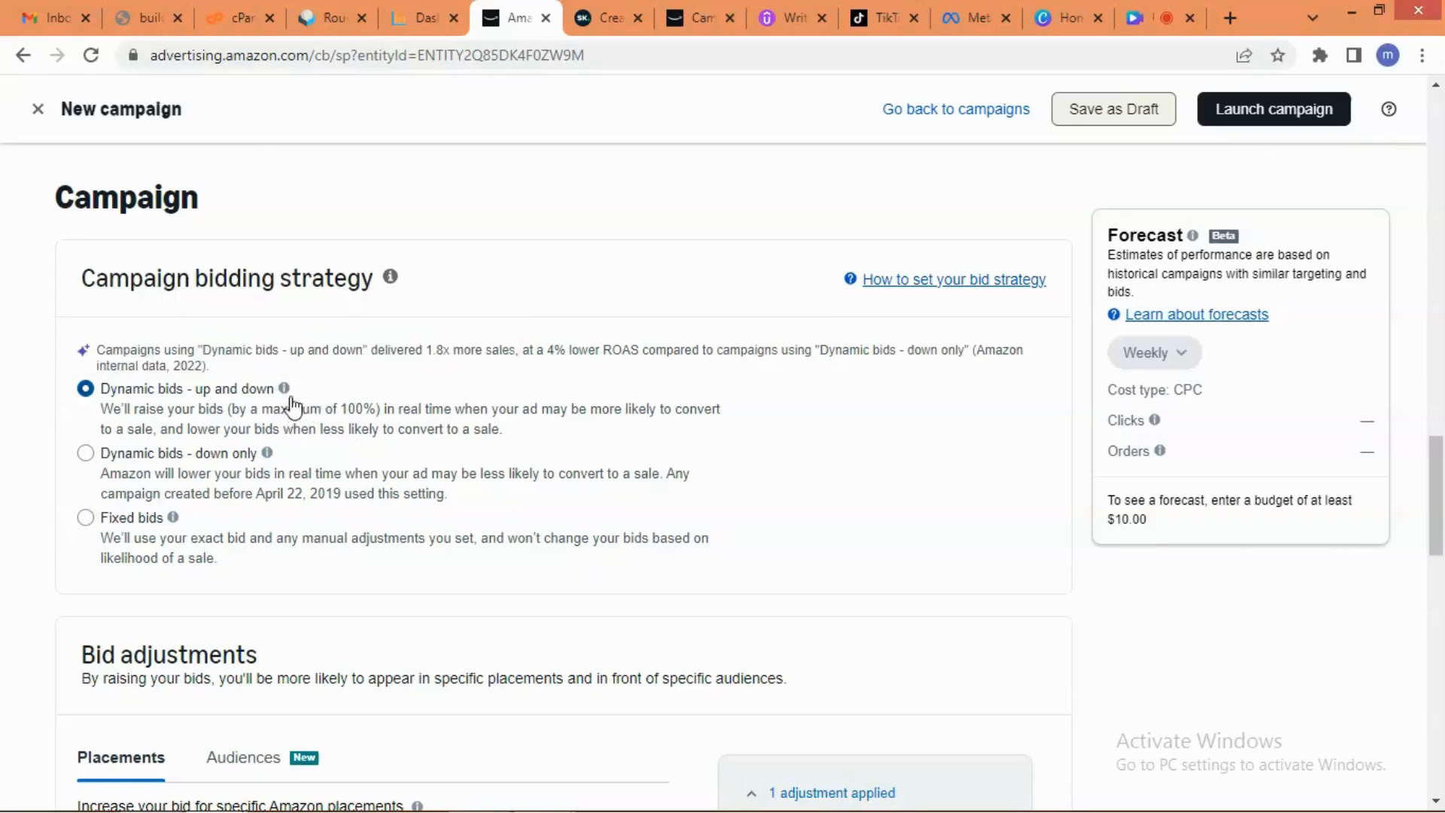
mouse_move(285, 389)
click(88, 520)
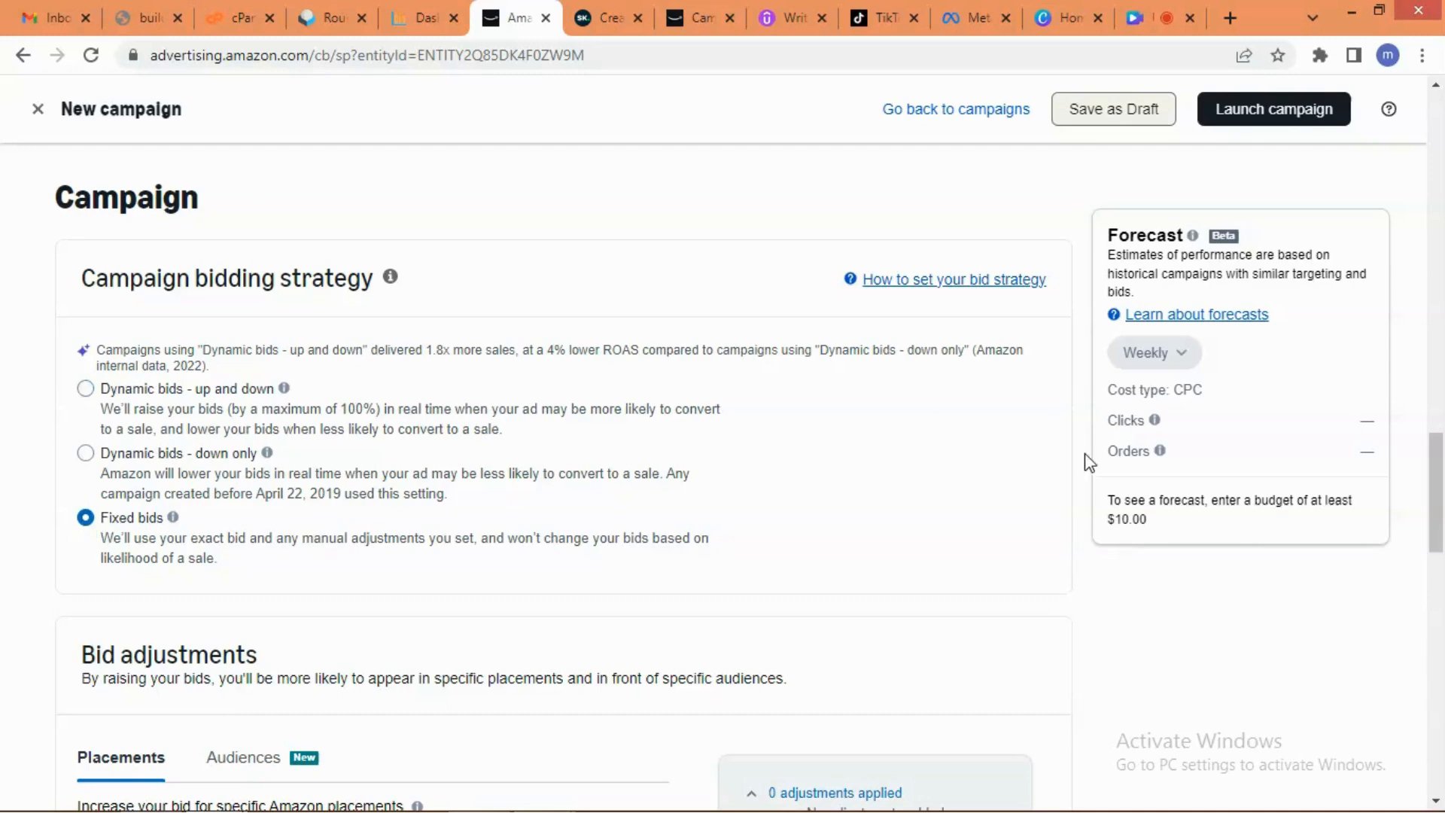
Try a small percentage bid increase for the Top of search (first page) placement and return it to 0%.
mouse_move(1437, 491)
mouse_down()
mouse_move(1443, 527)
mouse_move(1441, 503)
mouse_up()
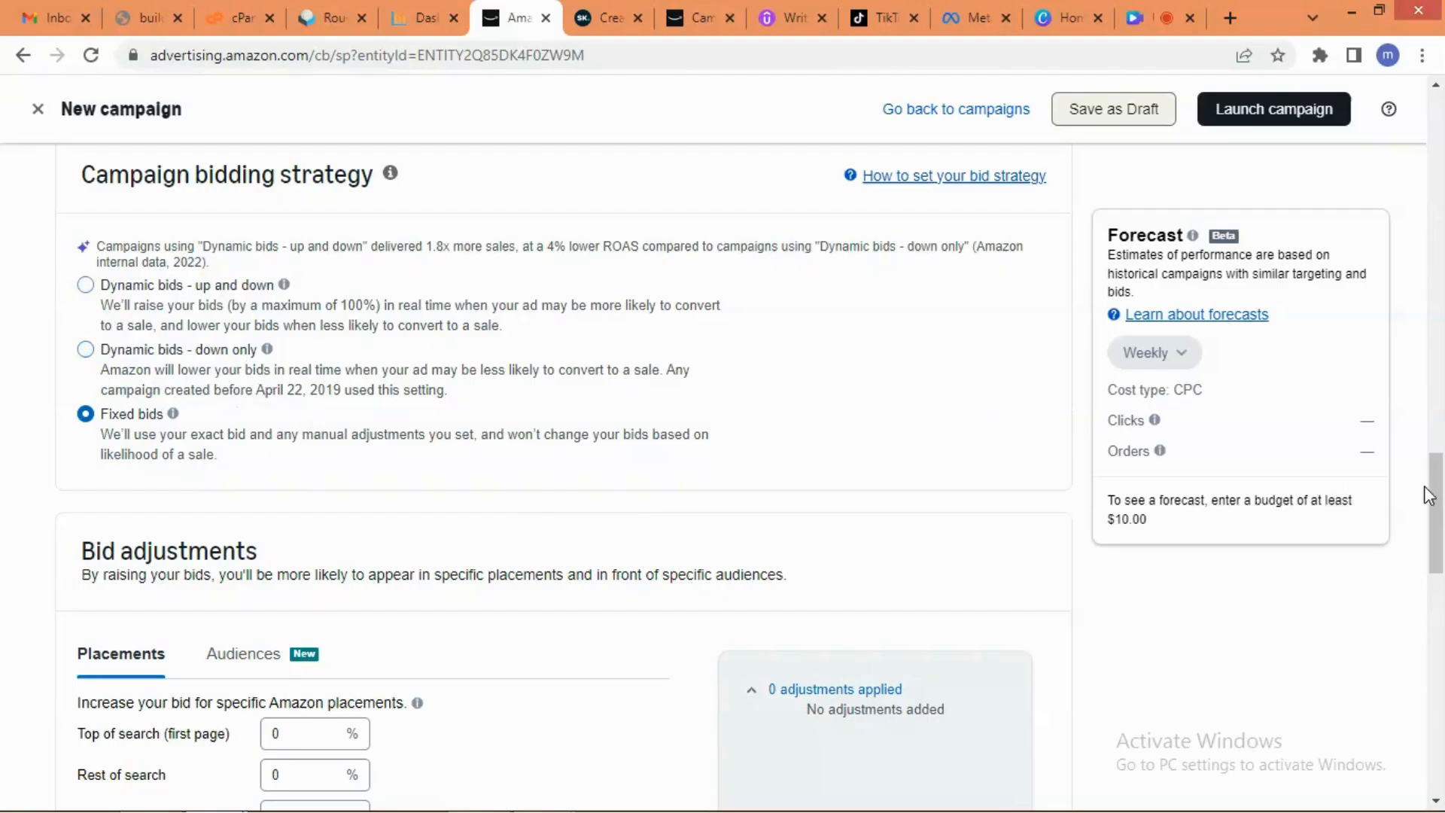
drag(1435, 493, 1441, 570)
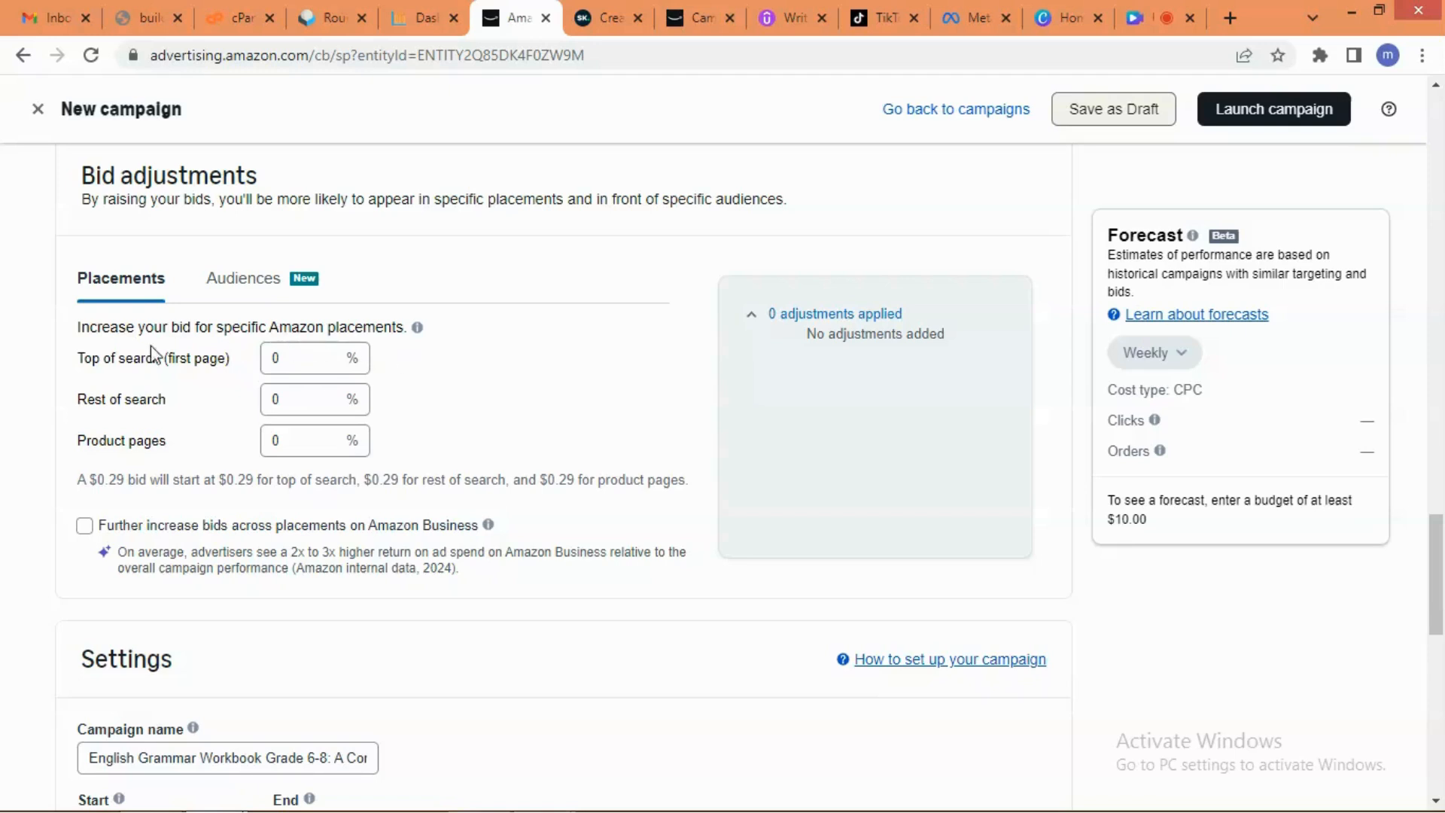
mouse_move(417, 331)
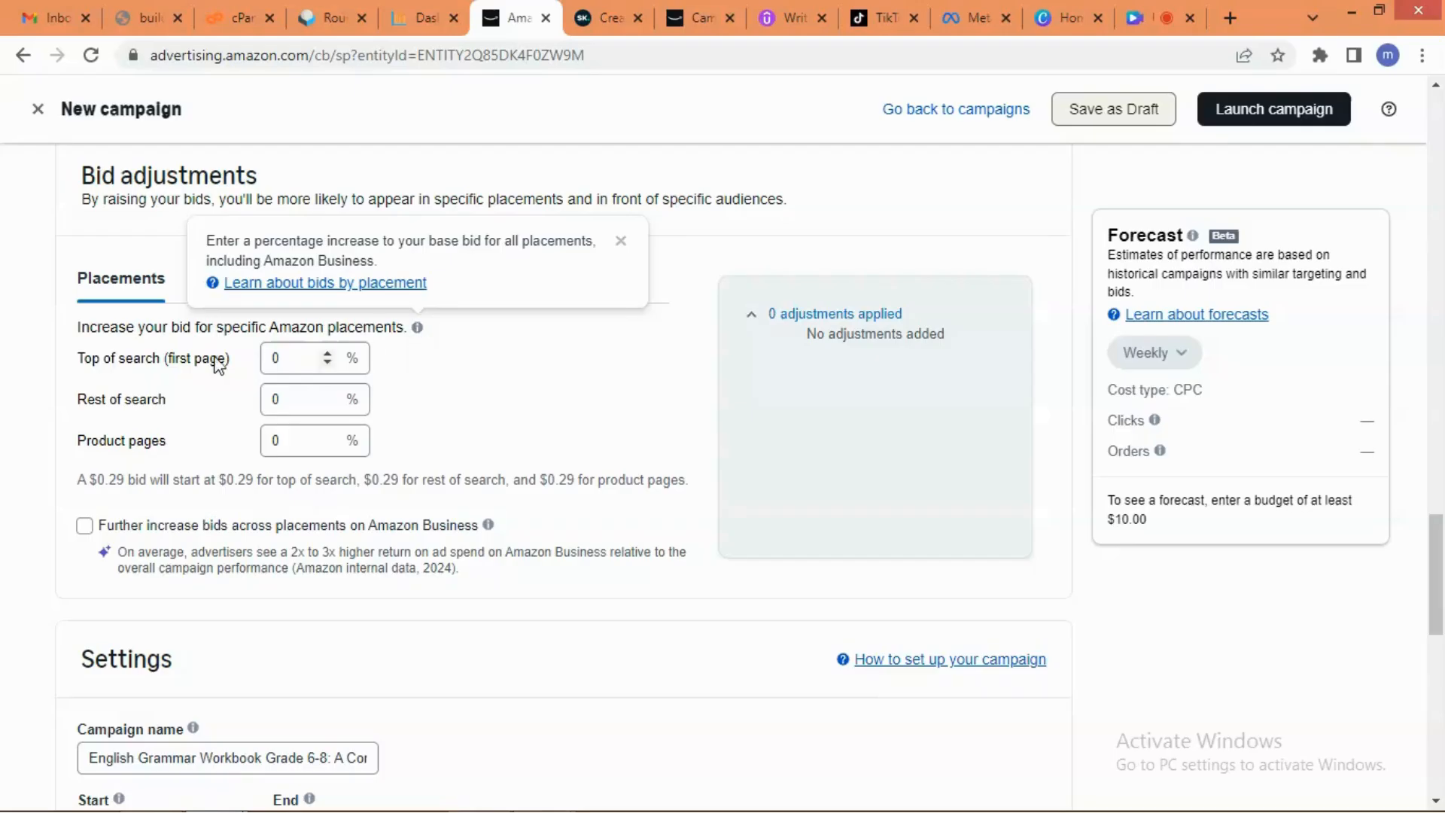
double_click(329, 357)
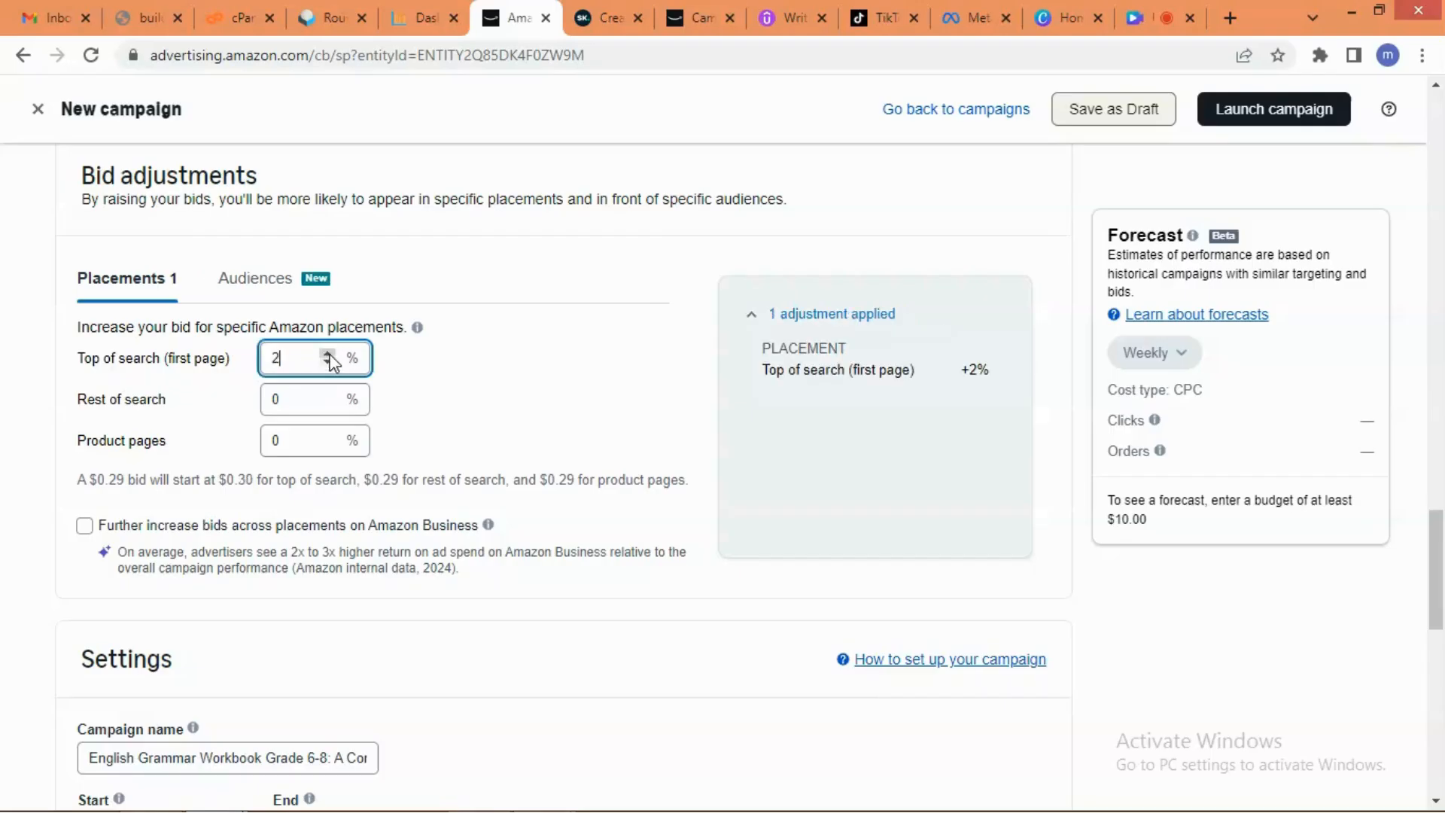
double_click(328, 356)
click(327, 362)
click(327, 362)
click(327, 362)
click(327, 362)
click(328, 362)
click(328, 362)
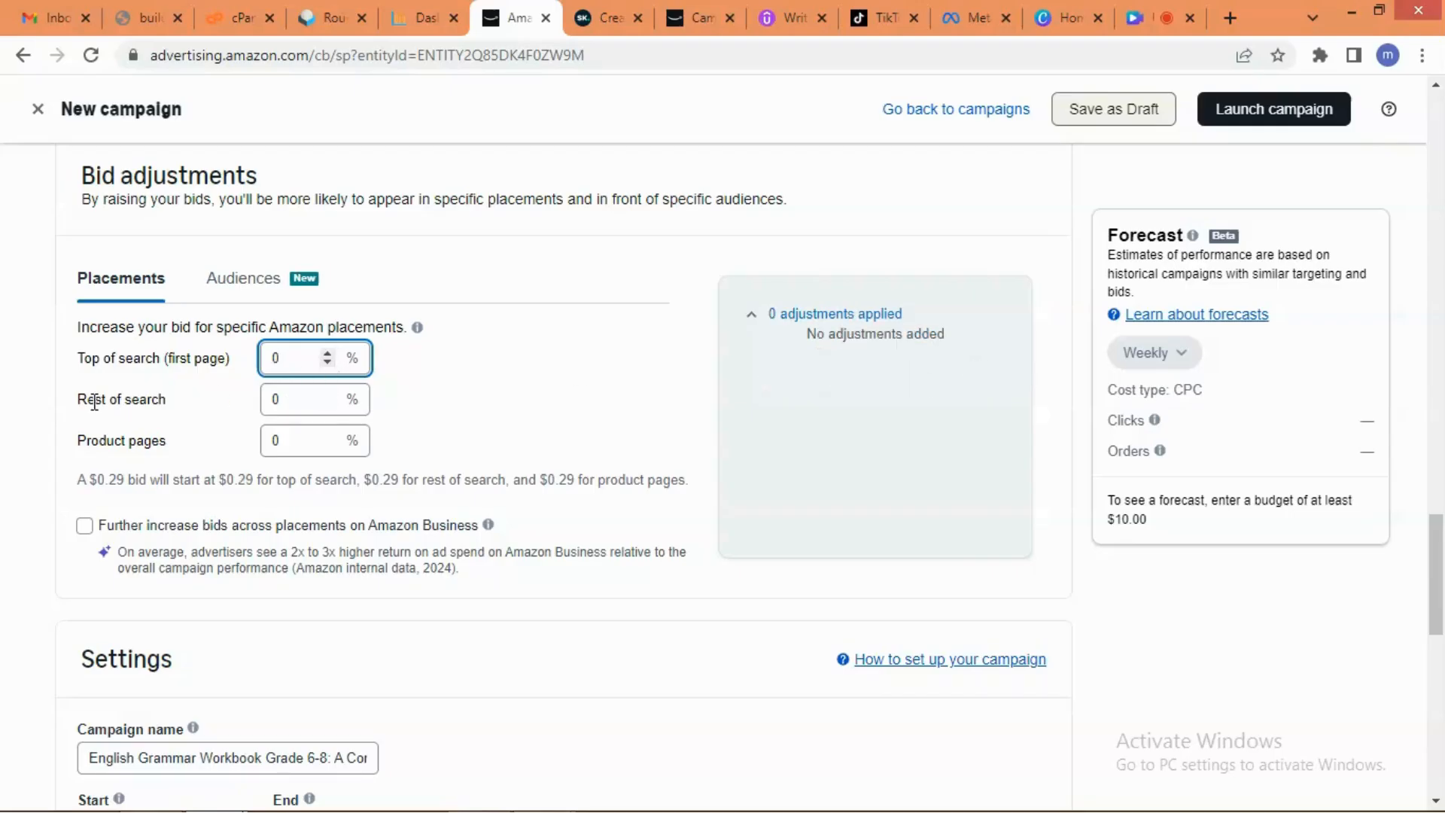
Try a 5% bid increase for the Rest of search placement and return it to 0%.
click(329, 394)
click(329, 395)
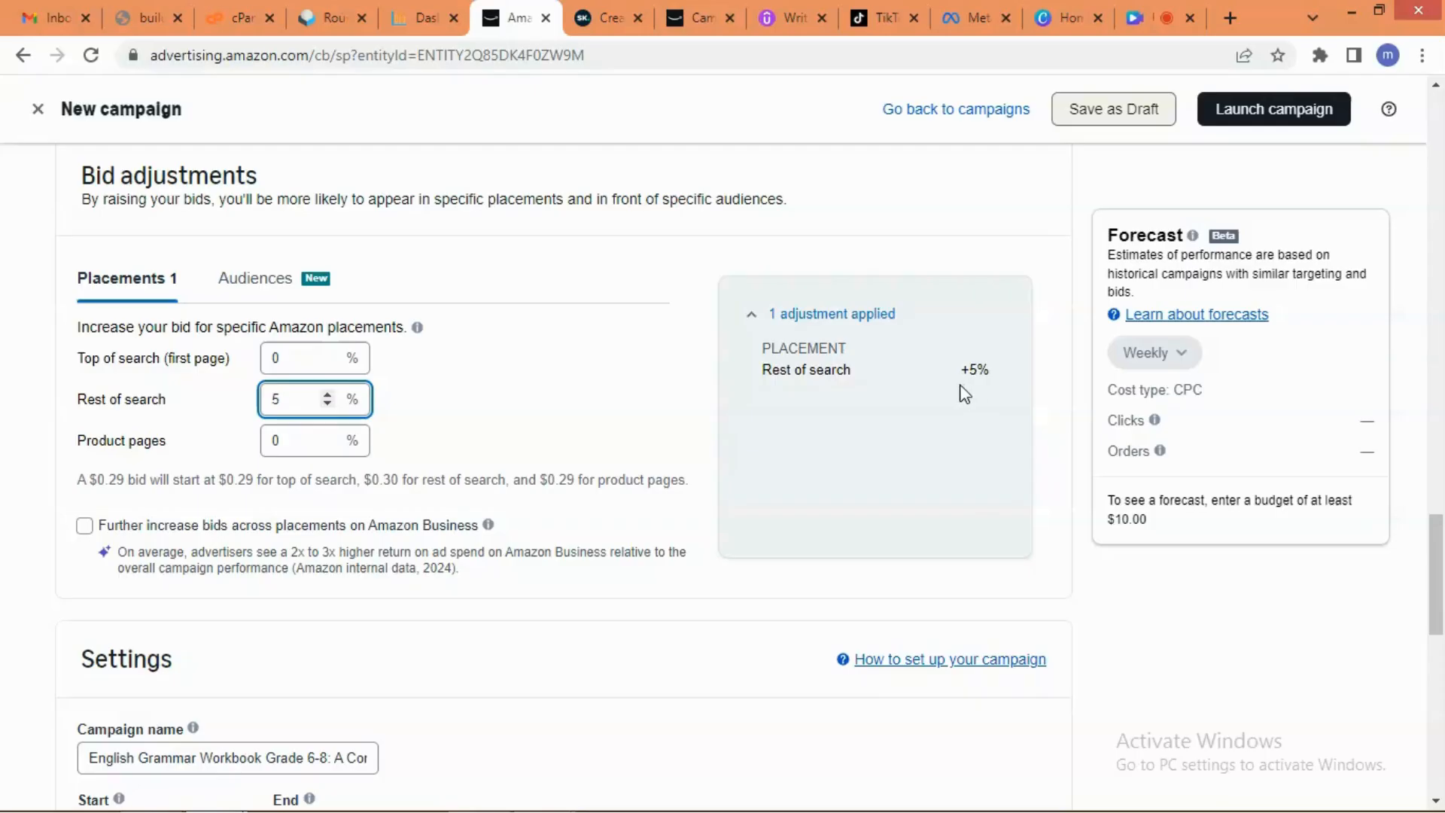
click(850, 414)
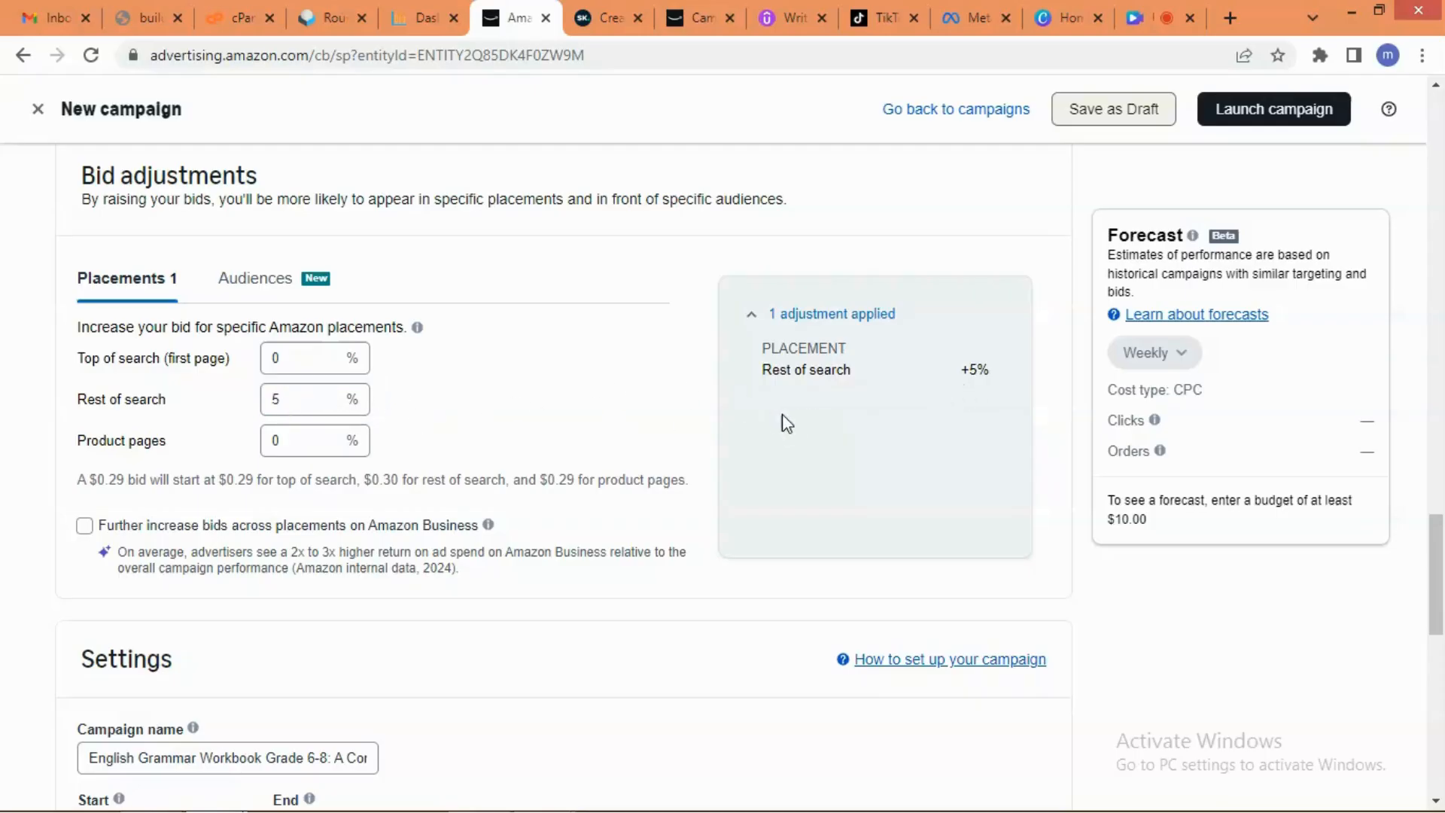
click(328, 404)
click(328, 404)
click(328, 405)
click(328, 404)
click(328, 404)
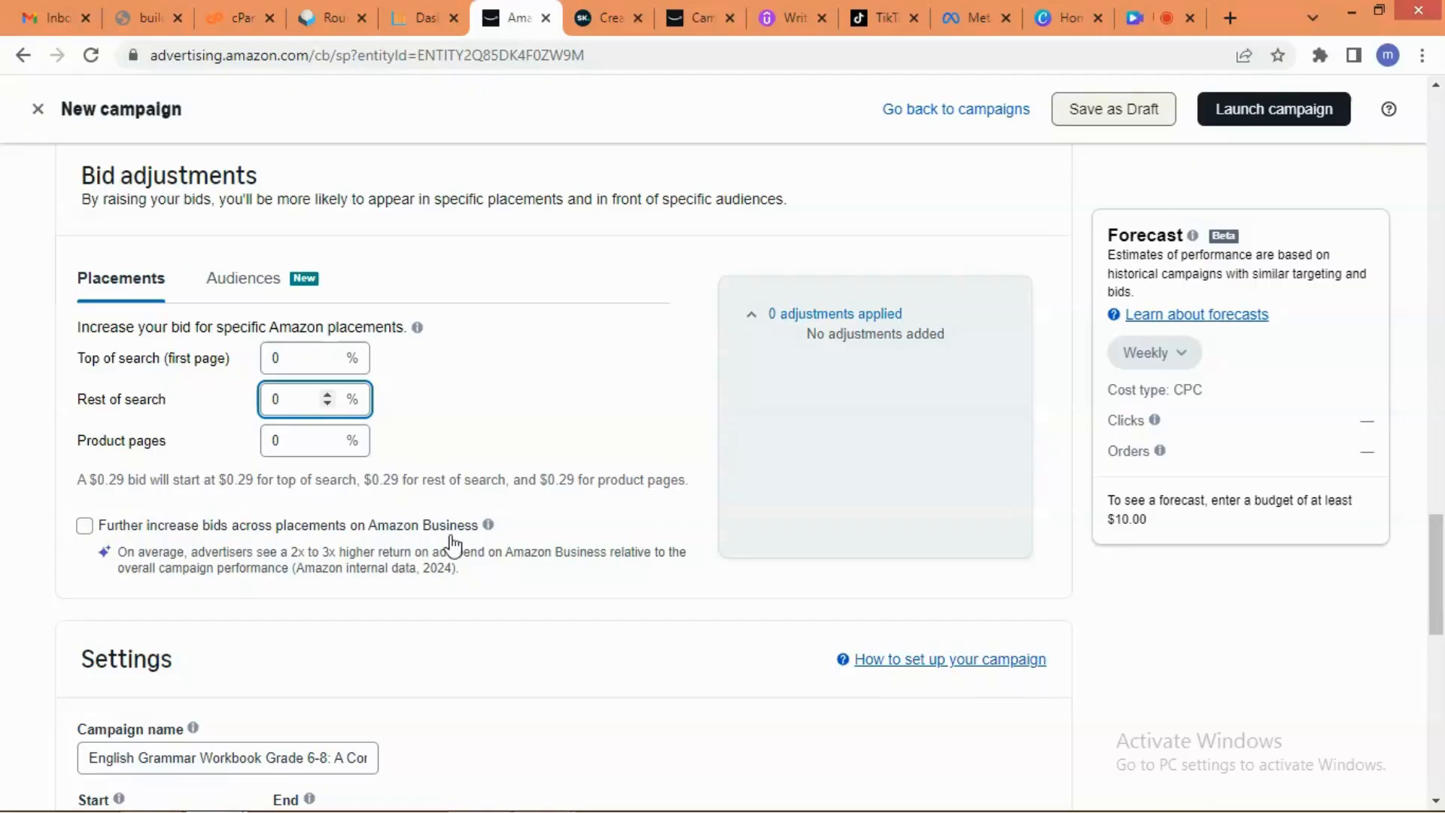
Try enabling the further bid increase across Amazon Business placements and disable it again.
mouse_move(488, 526)
click(85, 526)
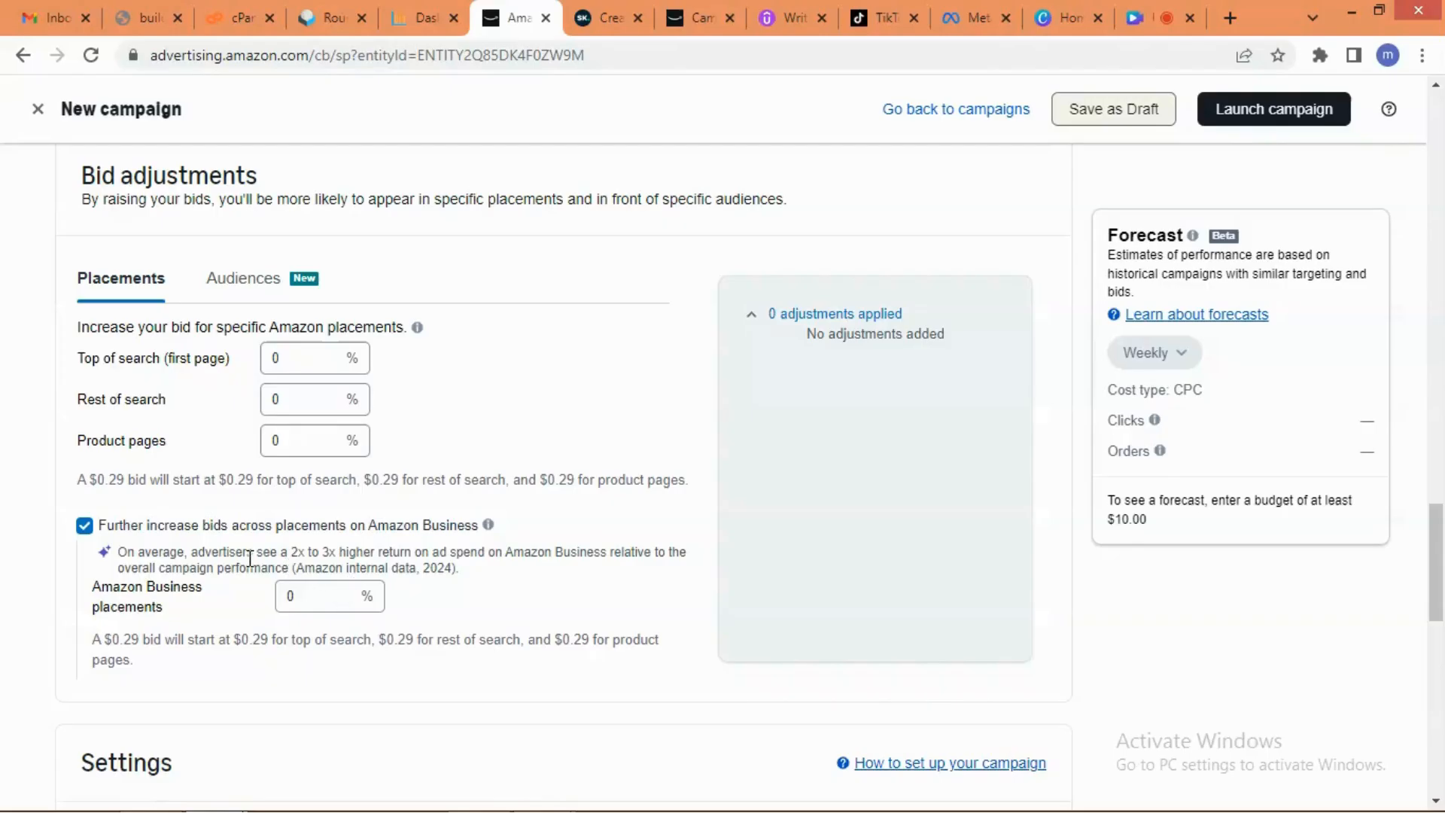
click(84, 526)
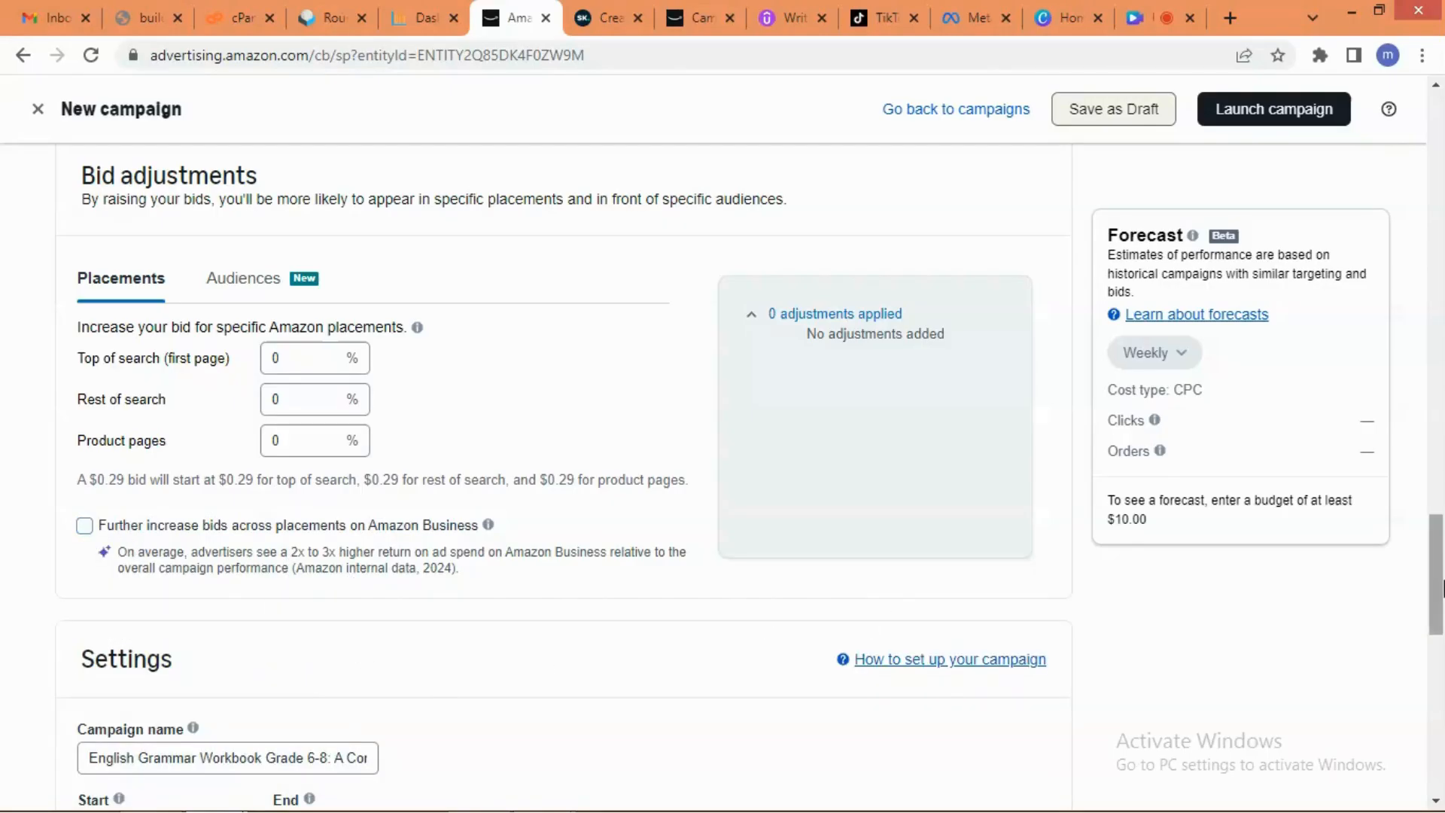
Apply the suggested daily budget of $350.00 in the campaign settings.
drag(1442, 586, 1442, 650)
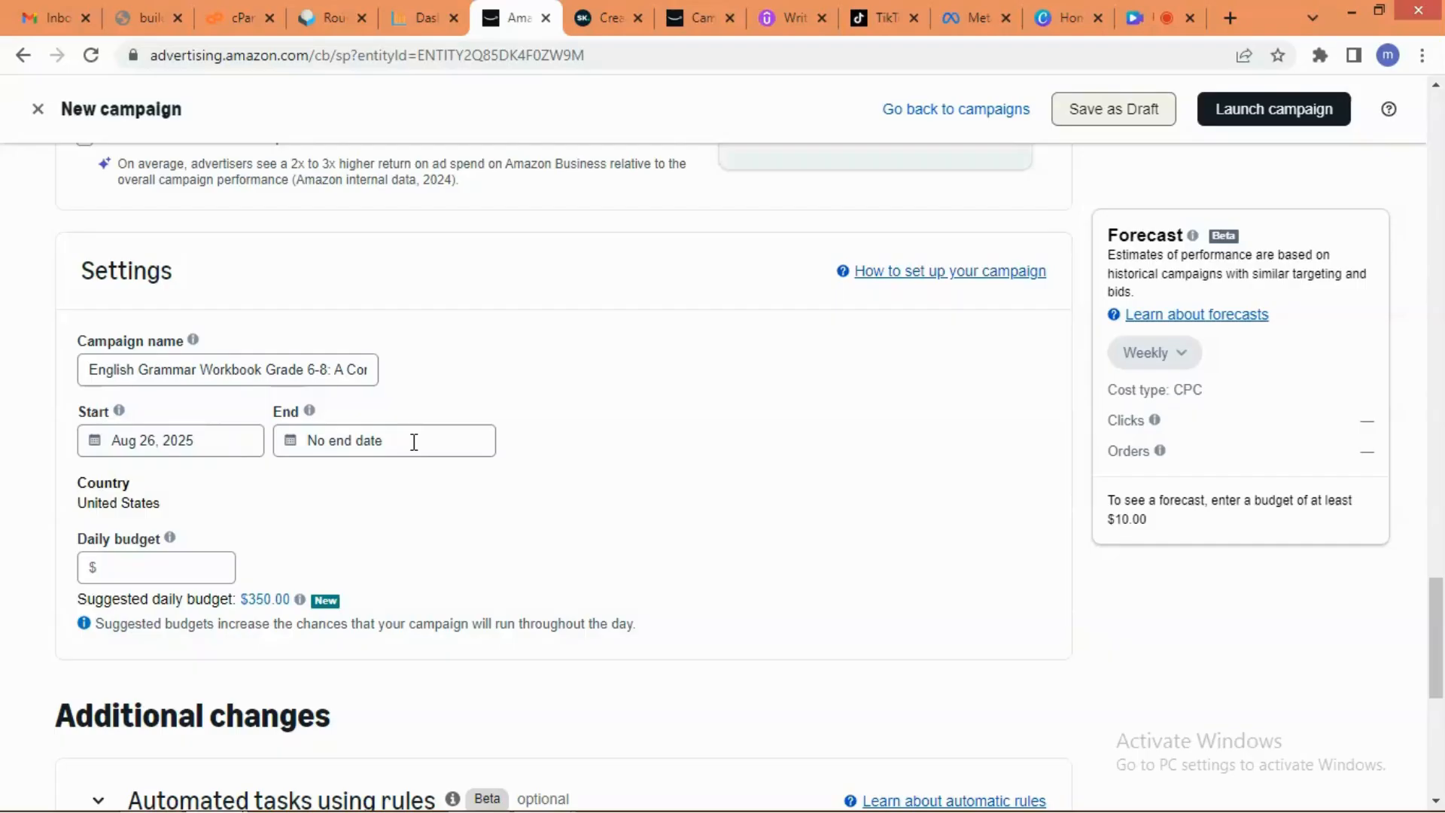
click(182, 566)
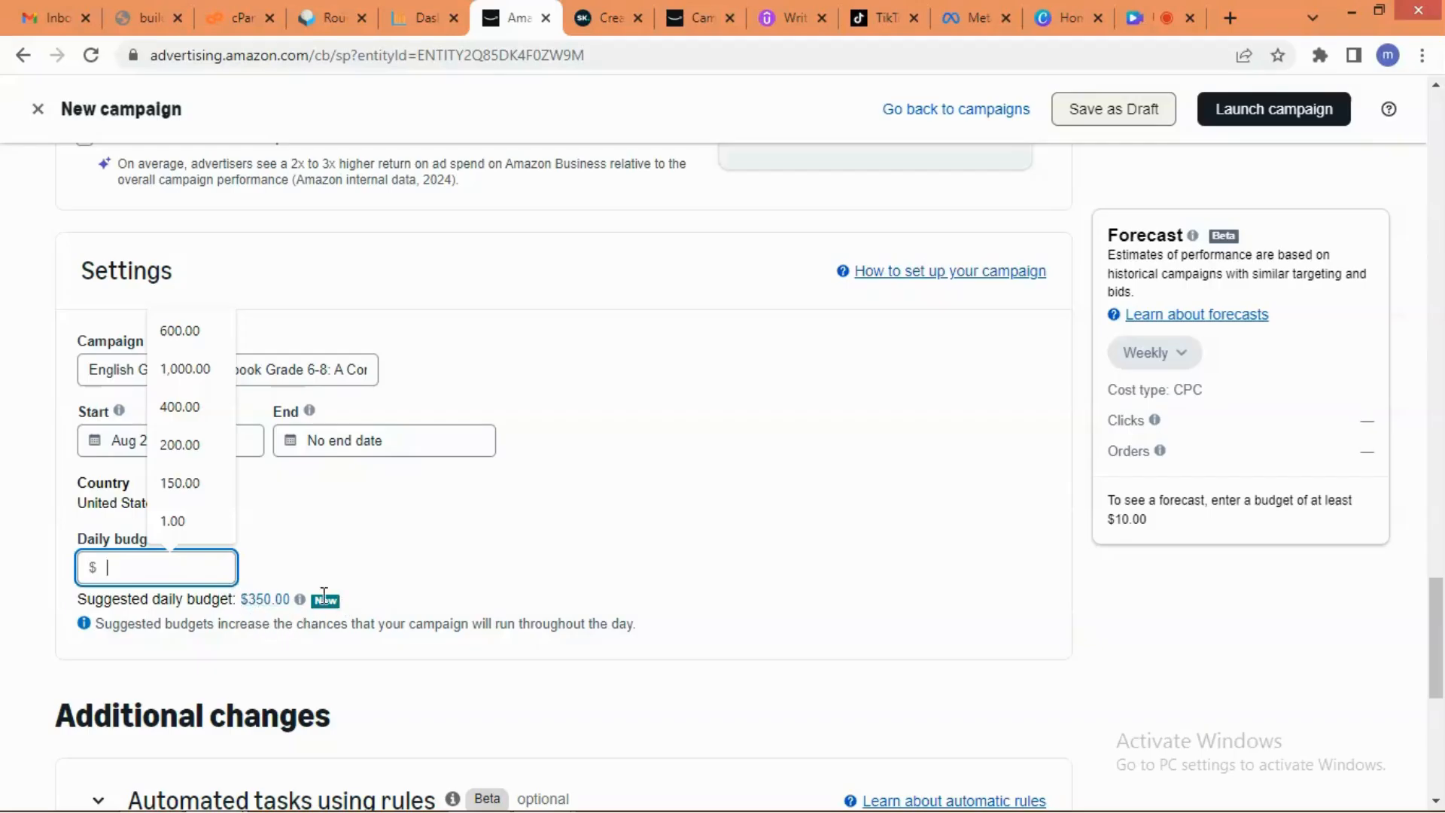
mouse_move(301, 600)
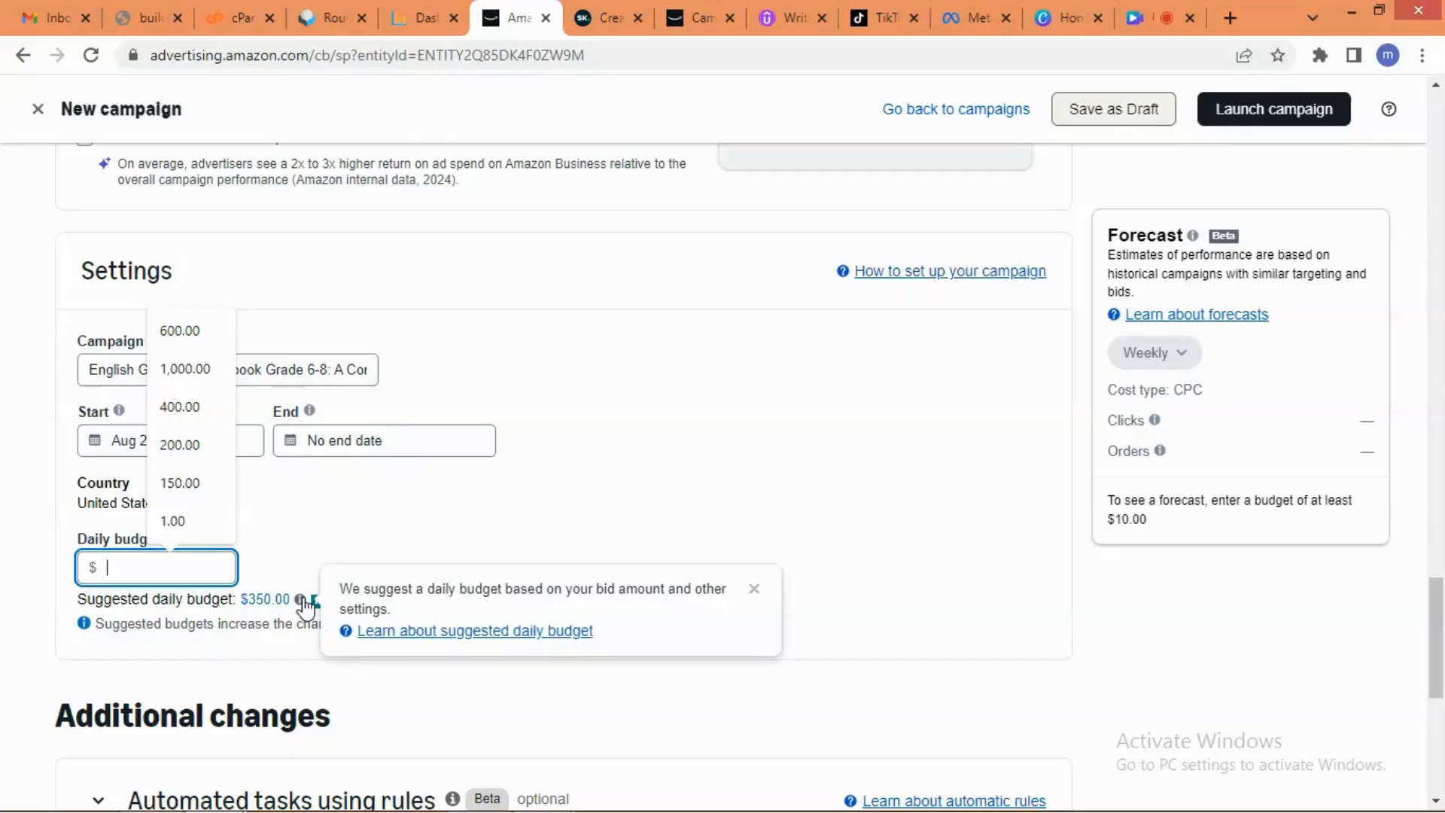
click(262, 600)
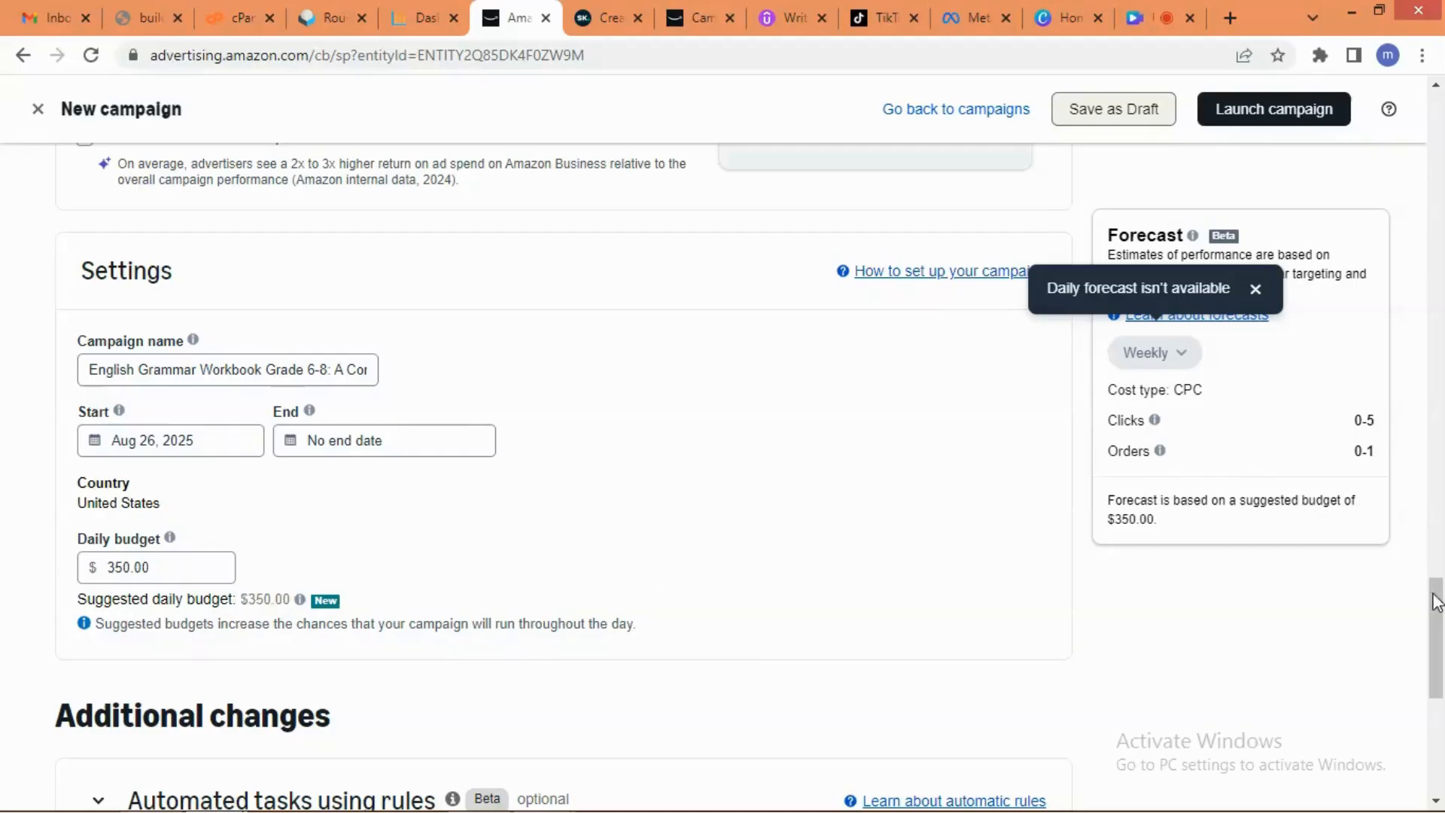
Try switching off the scheduled bid increase for high-traffic days and switch it back on.
drag(1436, 594, 1440, 686)
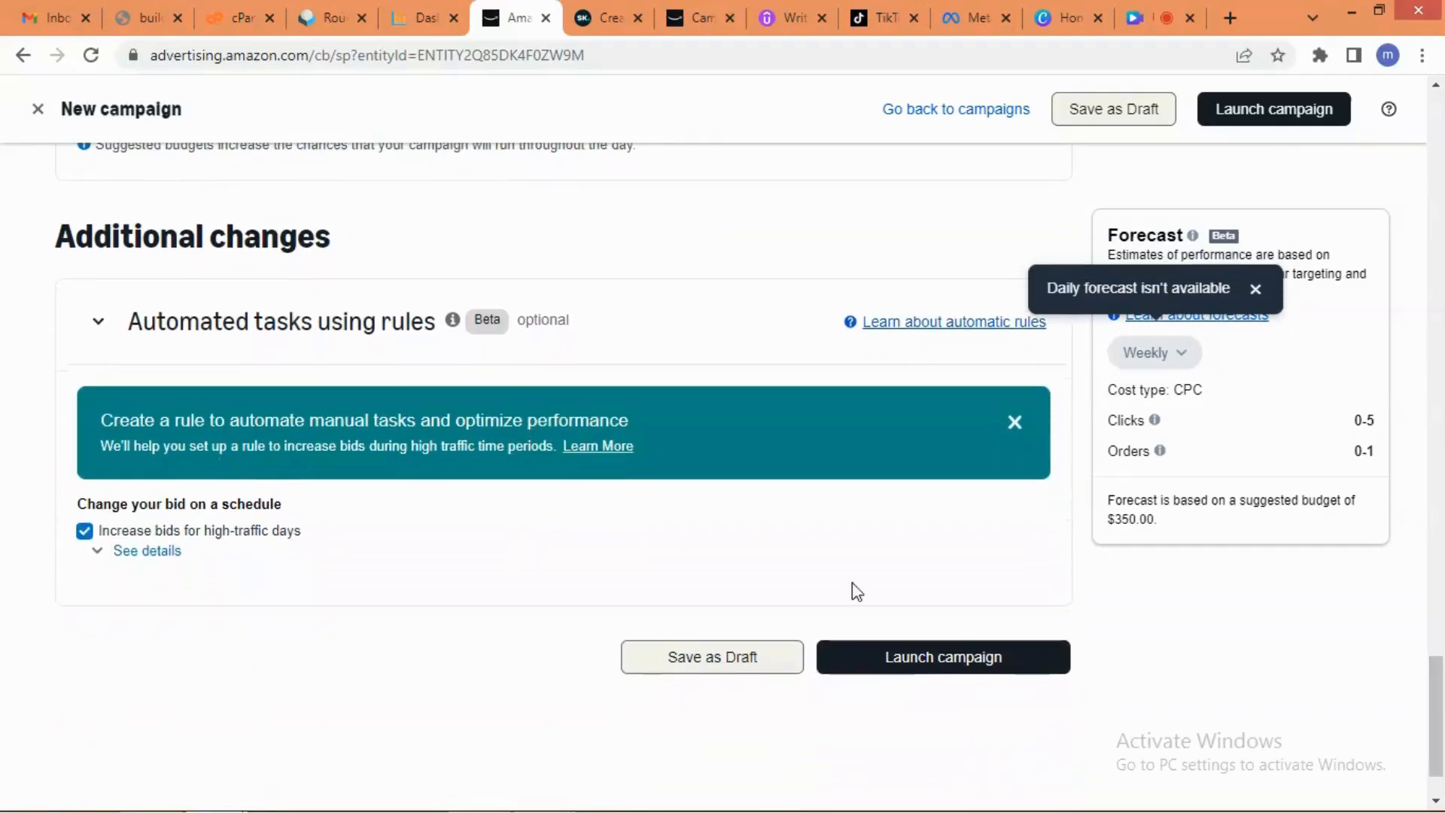
click(85, 536)
click(84, 534)
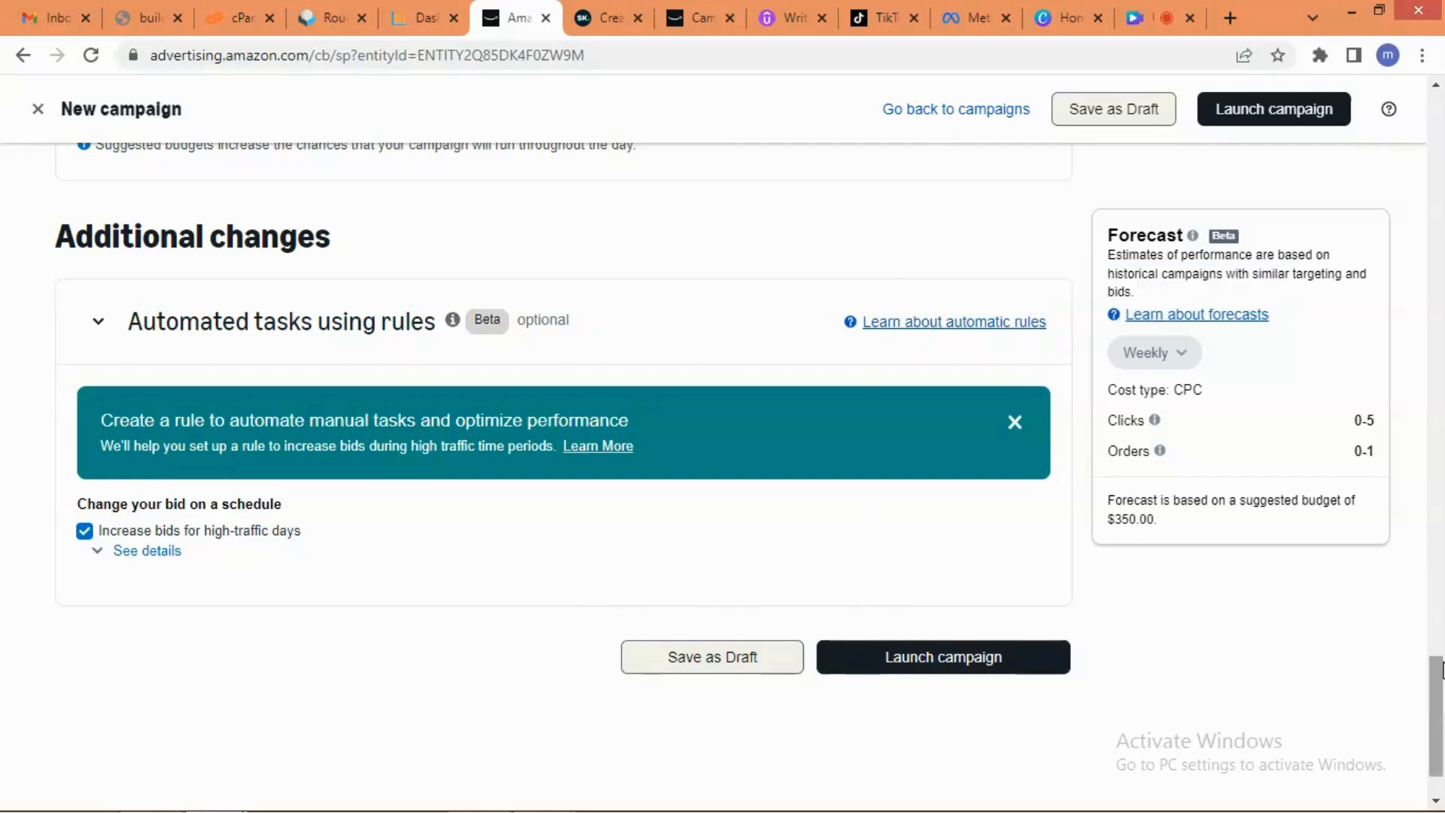
Switch the active automatic targeting group from Close match through Loose match and Substitutes, leaving only Complements enabled.
drag(1438, 679, 1442, 345)
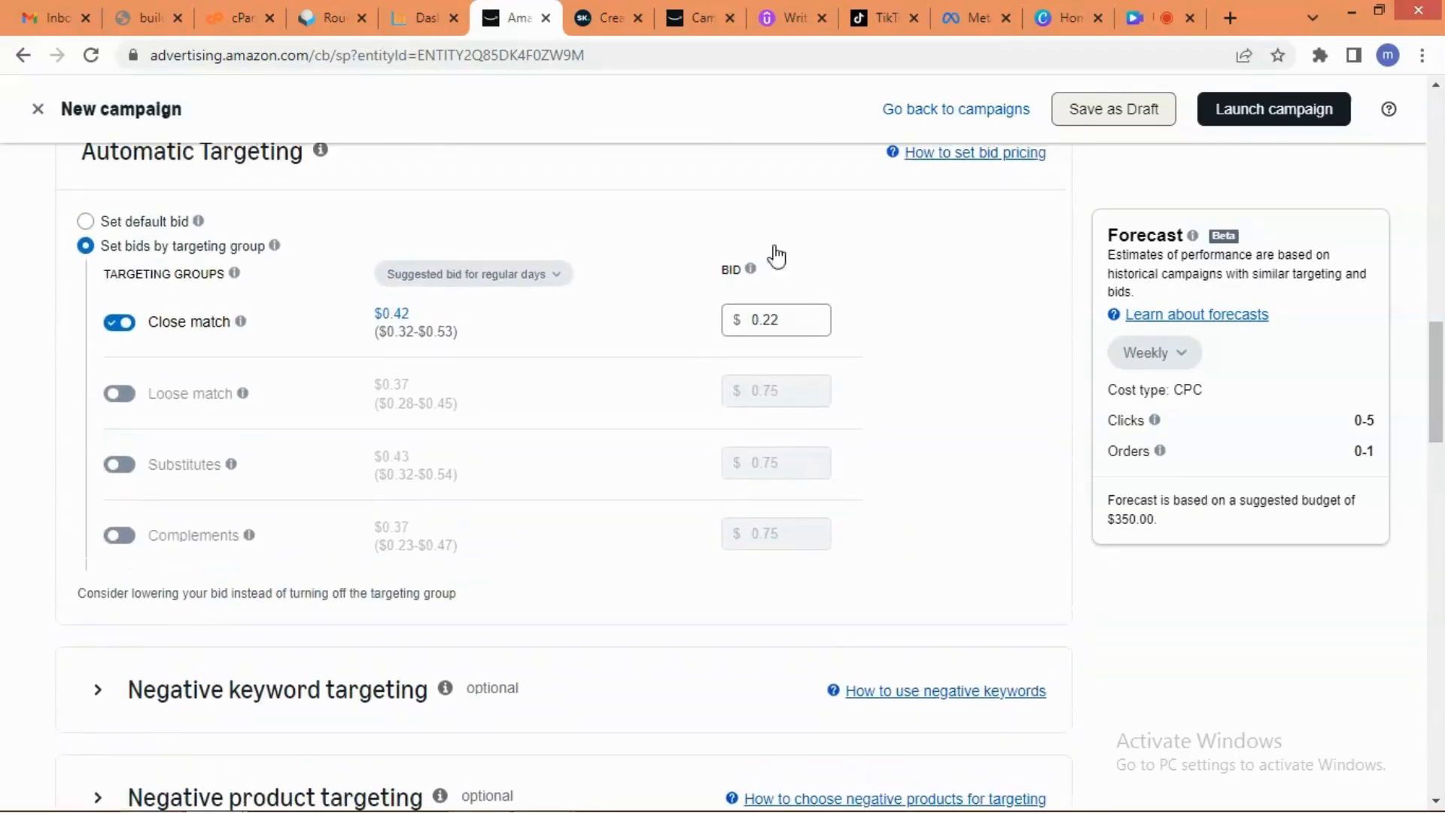
click(124, 324)
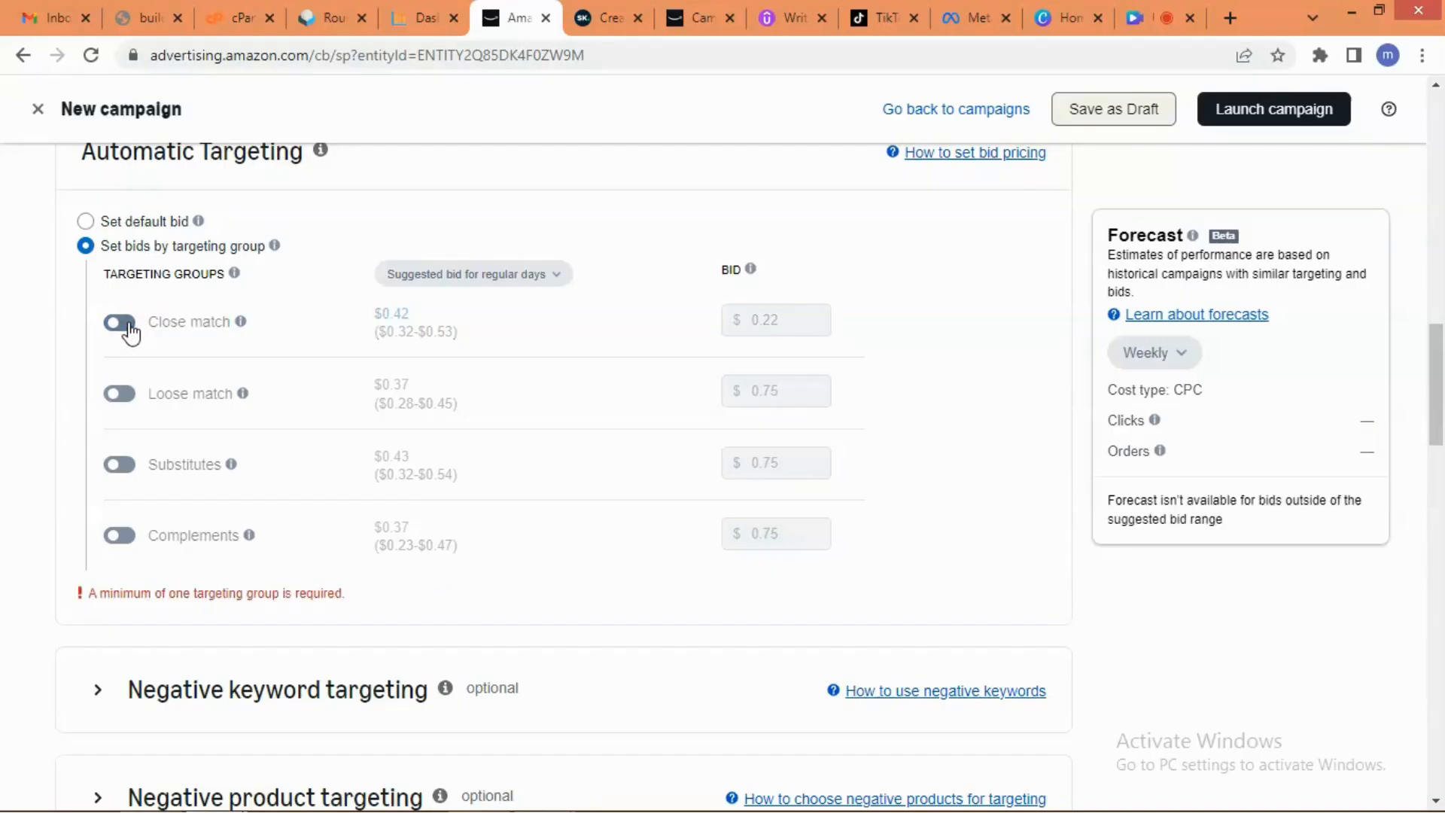
click(124, 394)
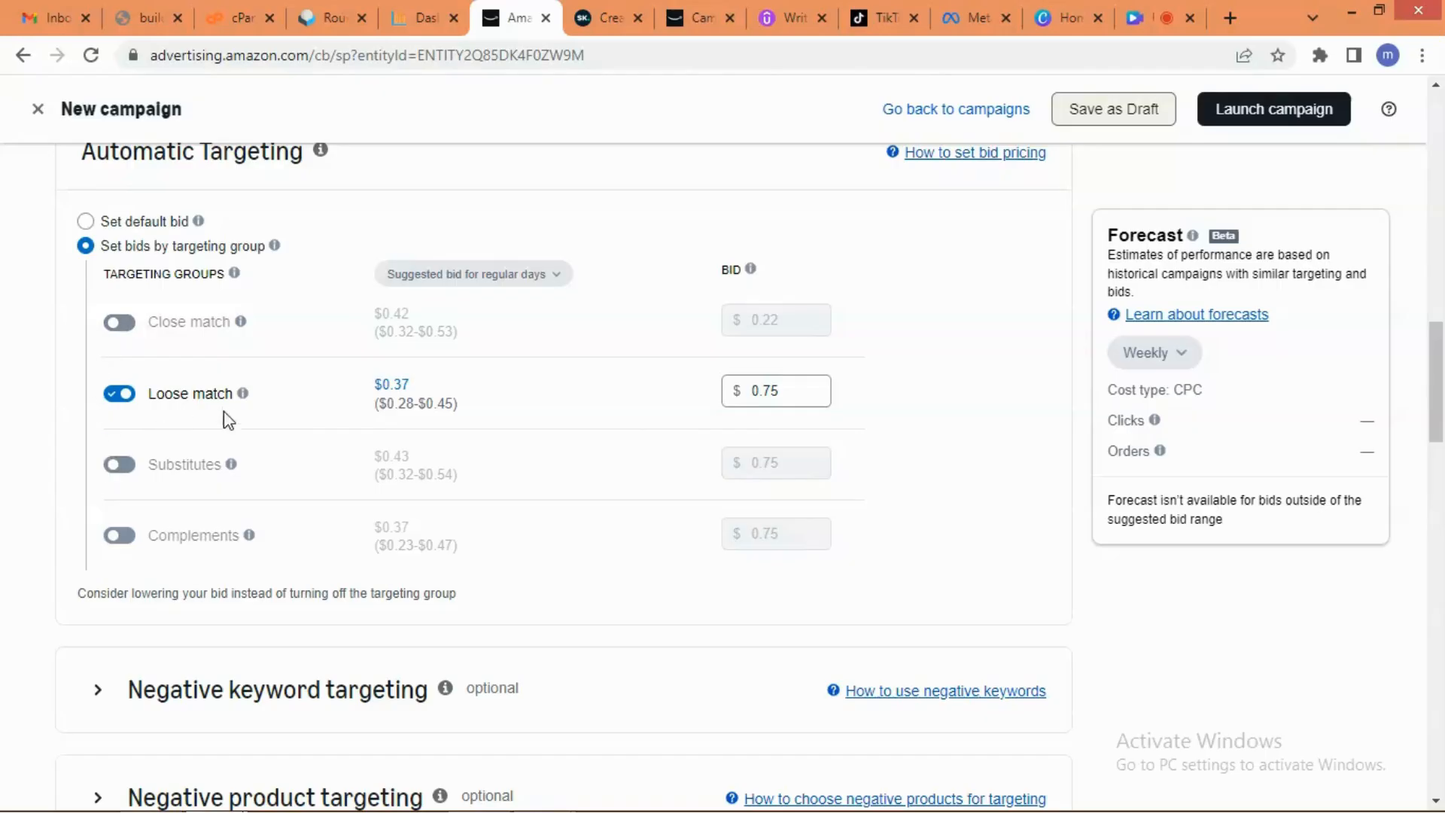
click(122, 471)
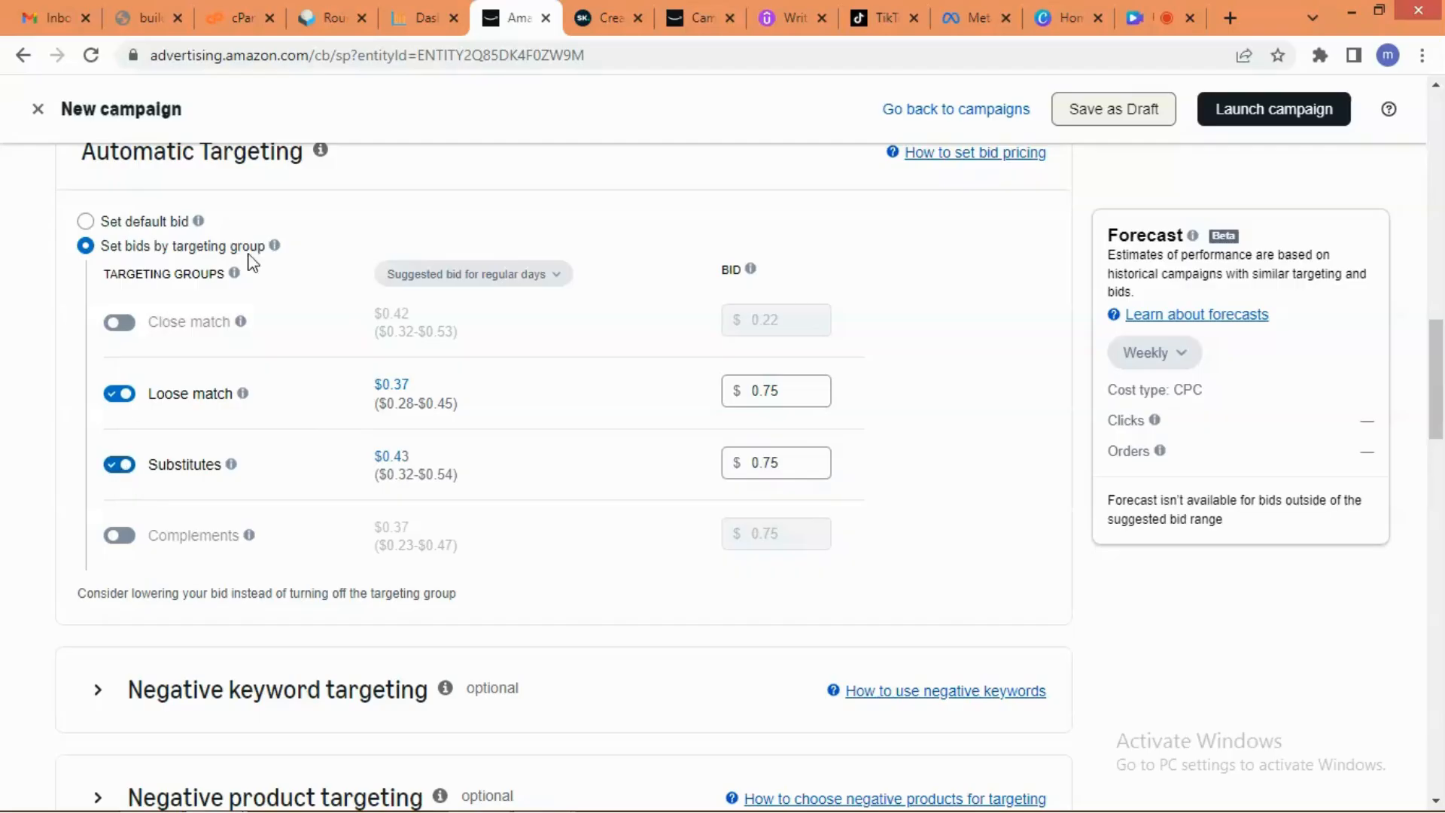
click(120, 394)
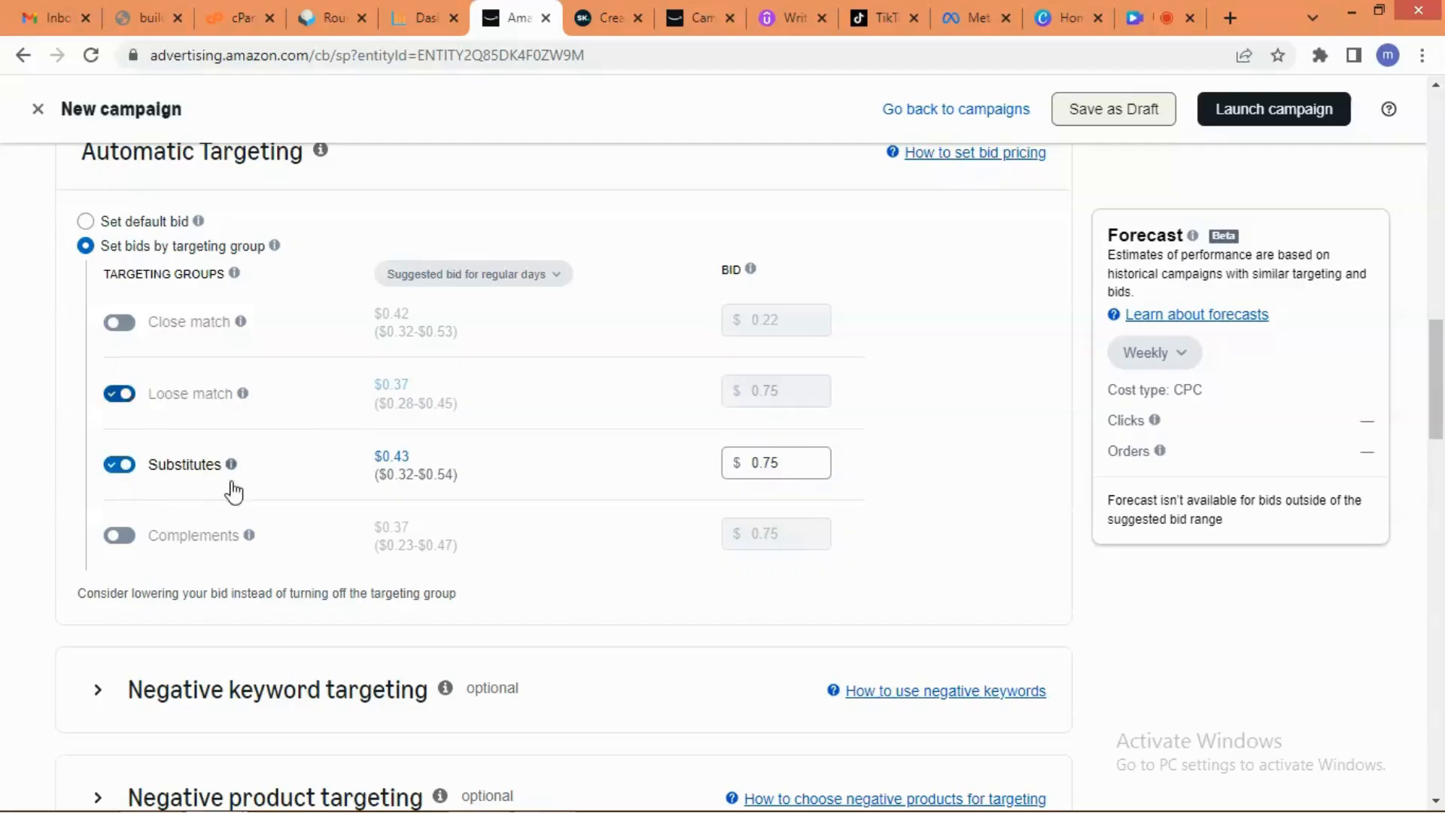
click(120, 536)
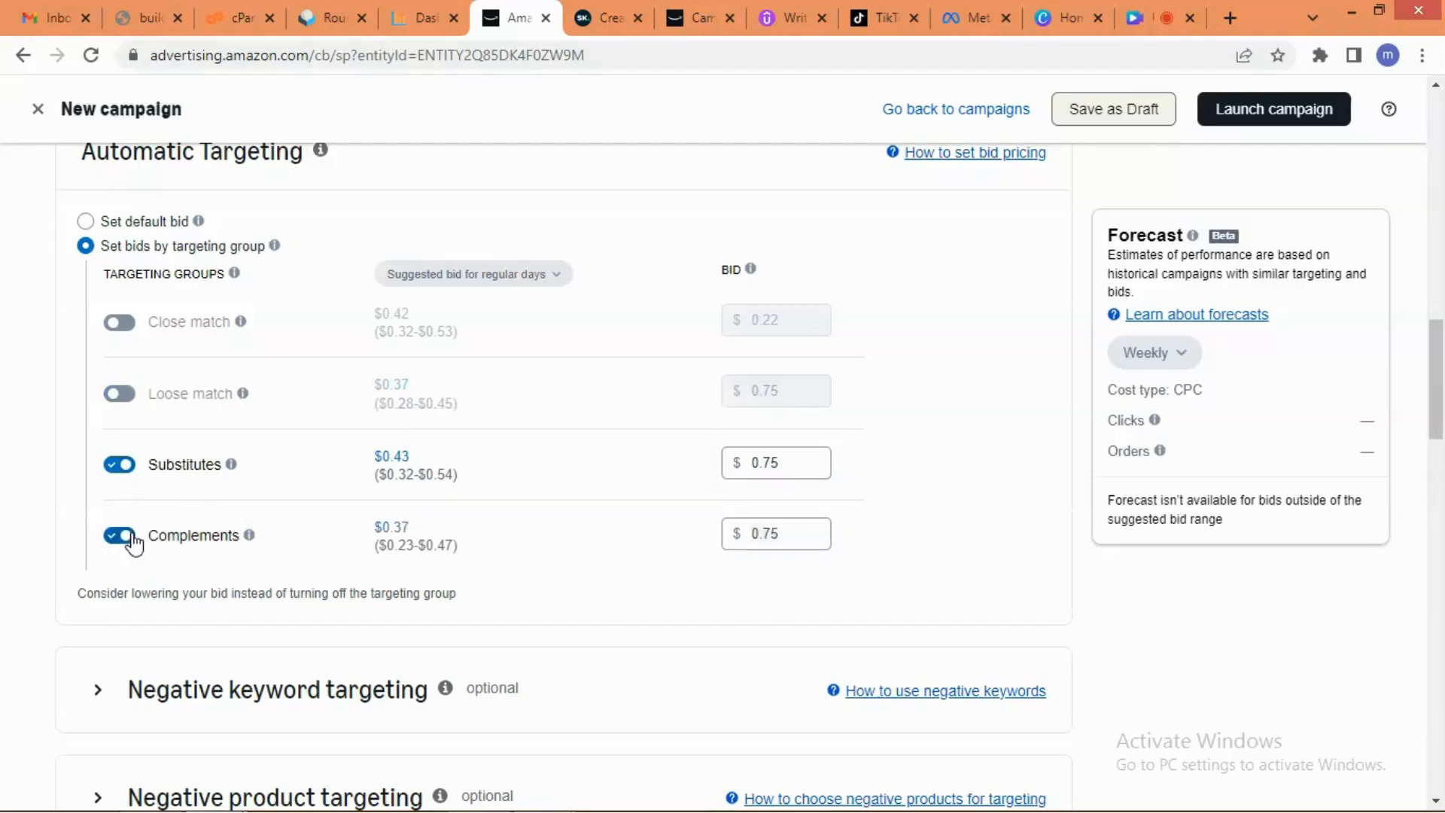
click(121, 467)
drag(160, 356, 145, 307)
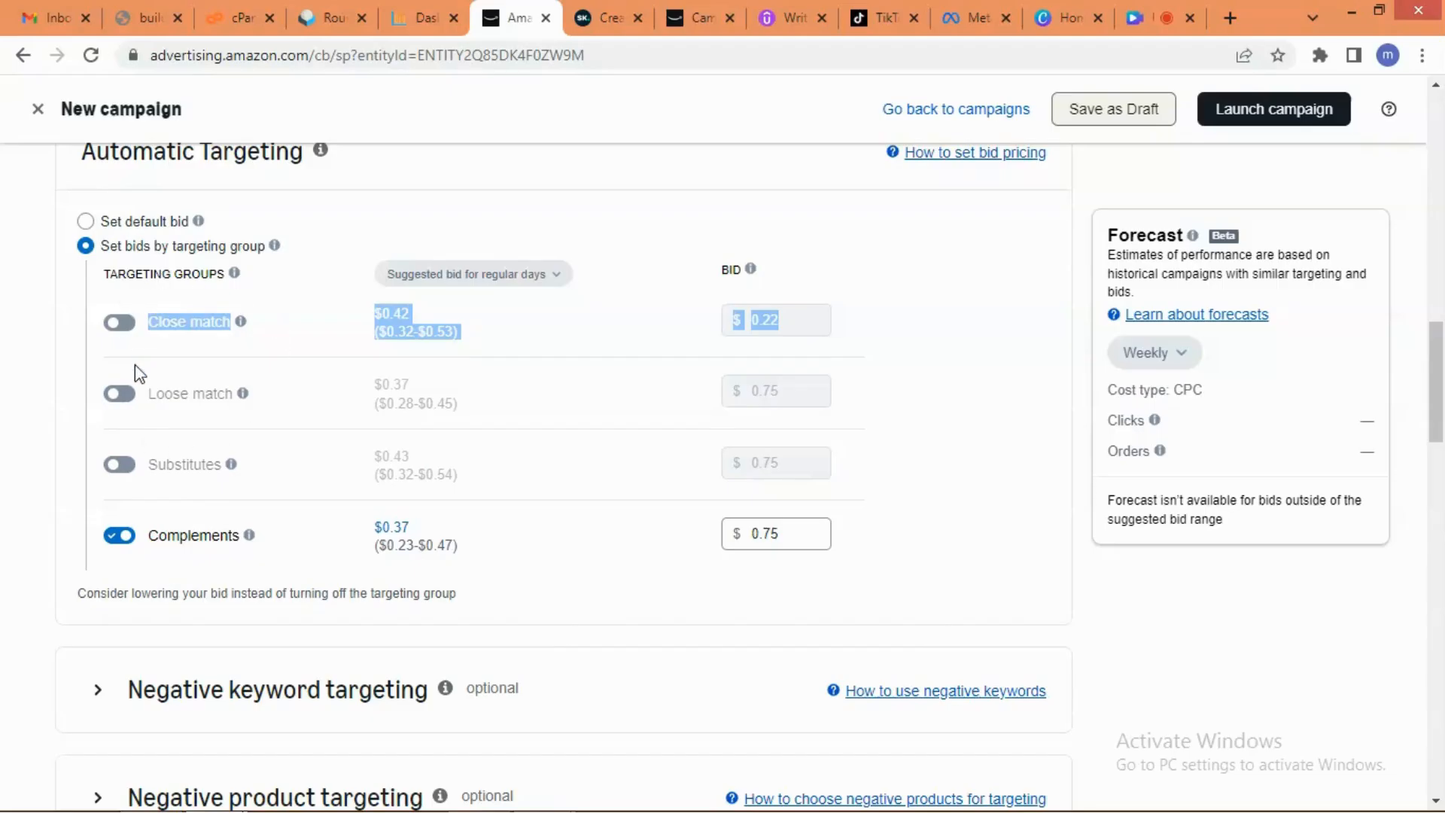
click(72, 353)
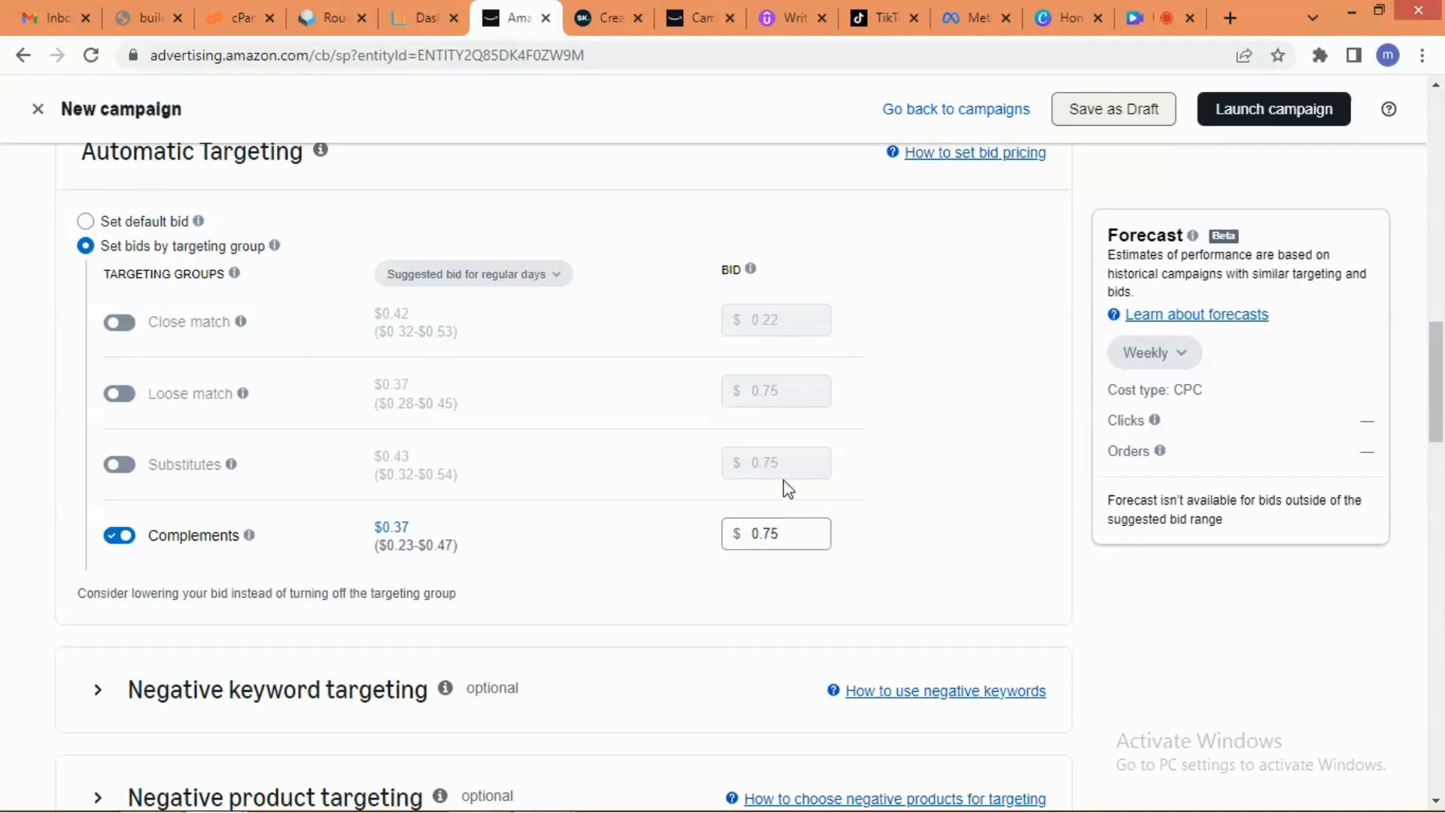
drag(1437, 413, 1442, 763)
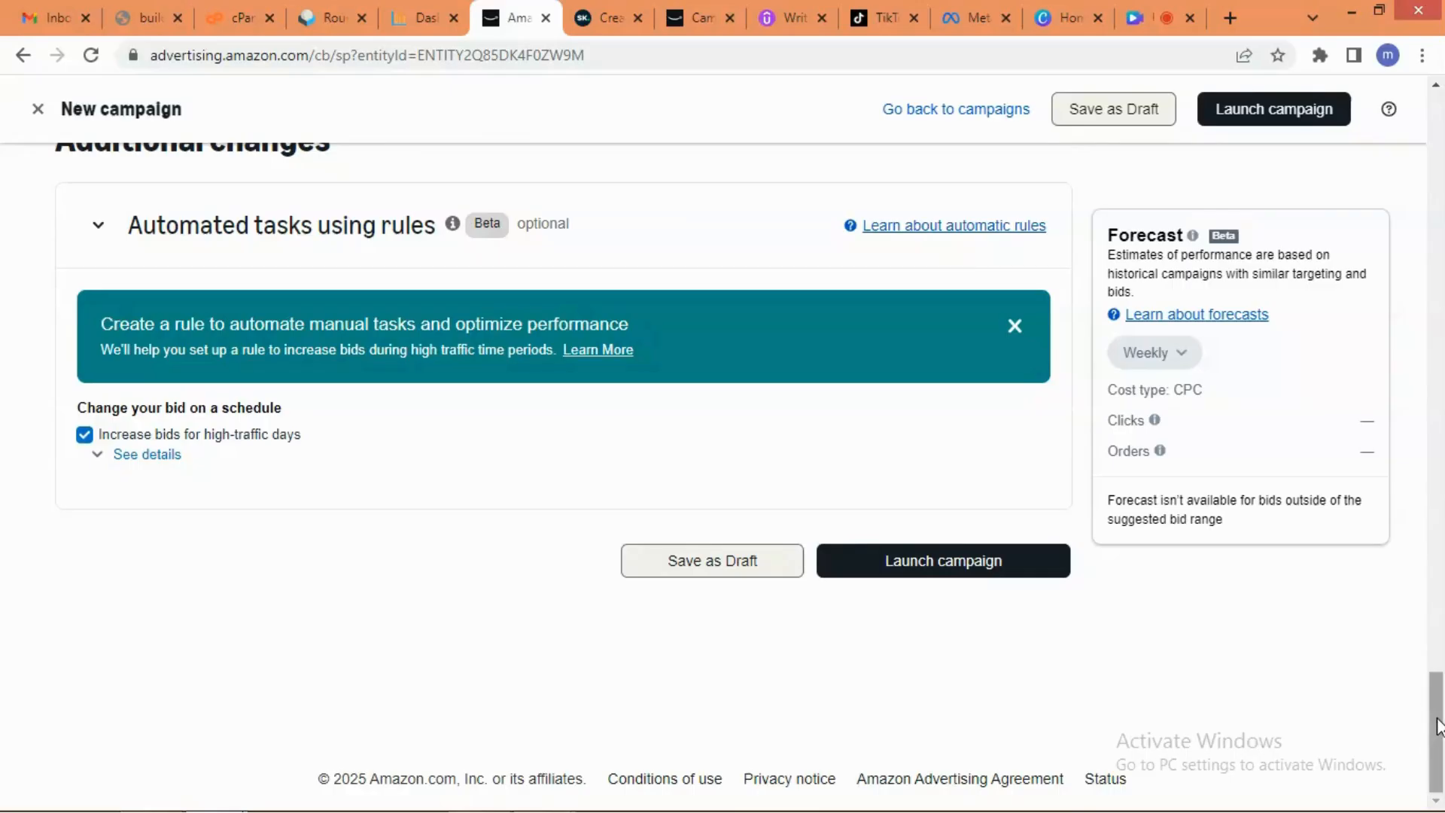
drag(1439, 725, 1441, 139)
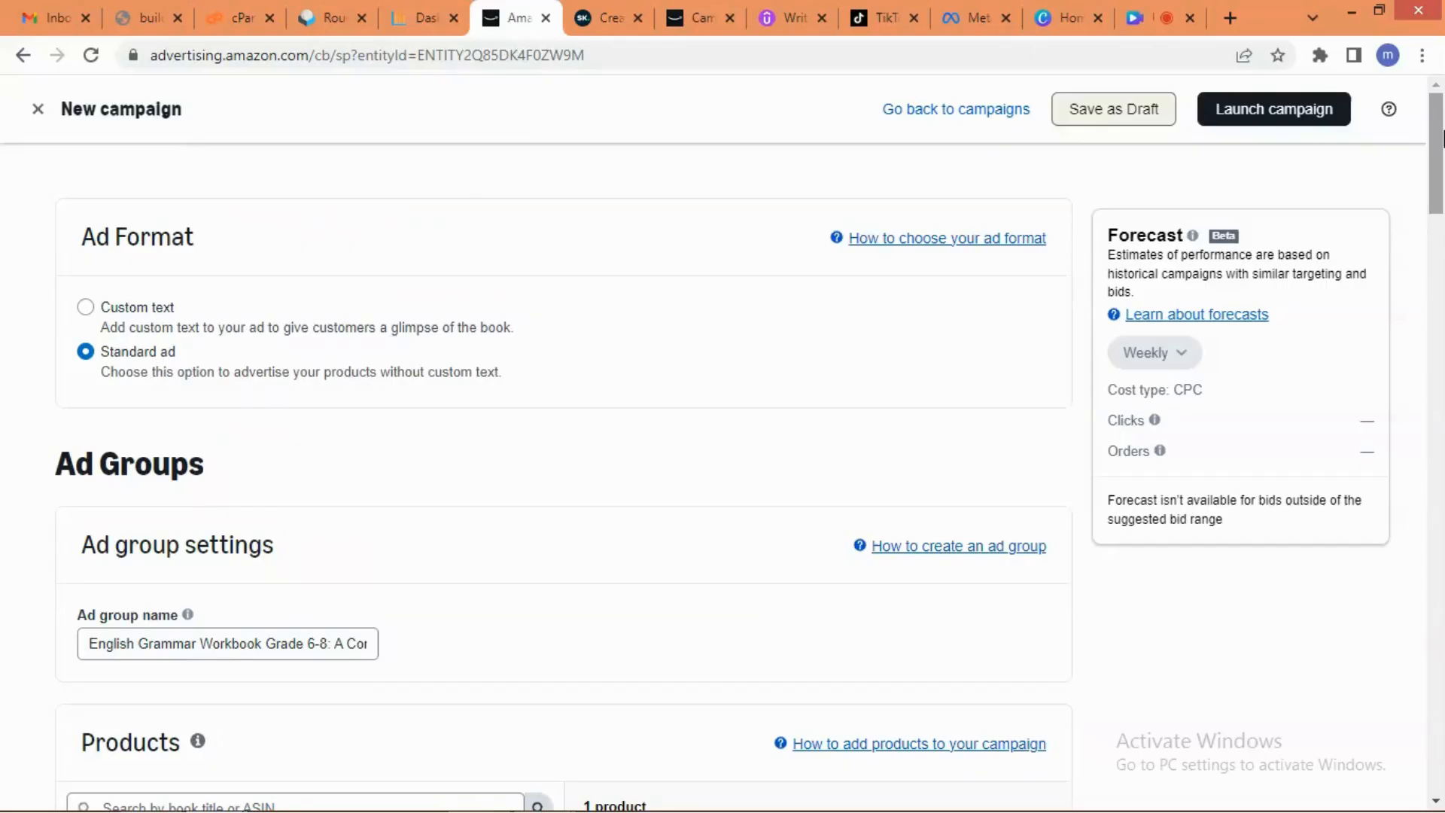